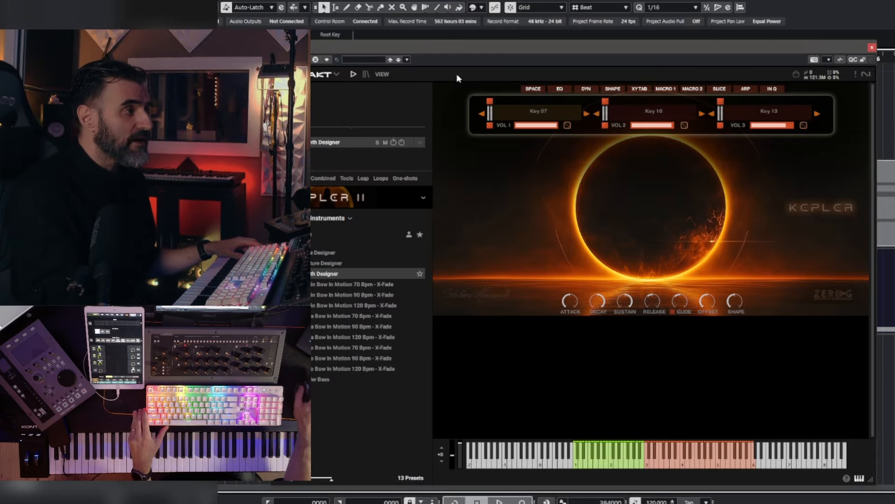
Step: Move the Kontakt instrument windows out of the way to uncover the MIDI parts in the arrangement
drag(479, 47, 485, 50)
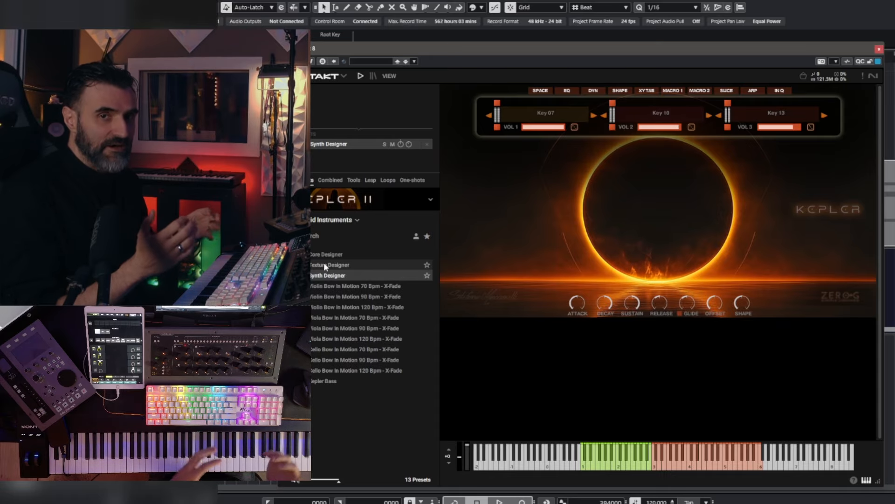
drag(359, 48, 603, 62)
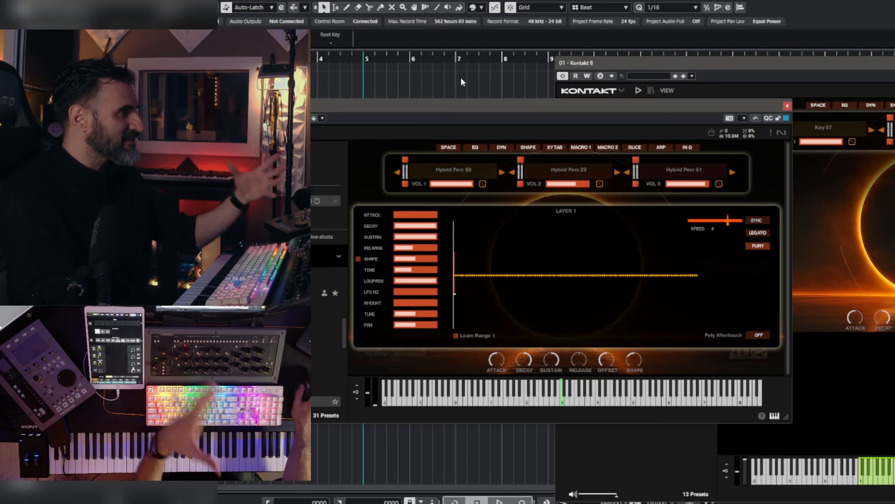
click(405, 184)
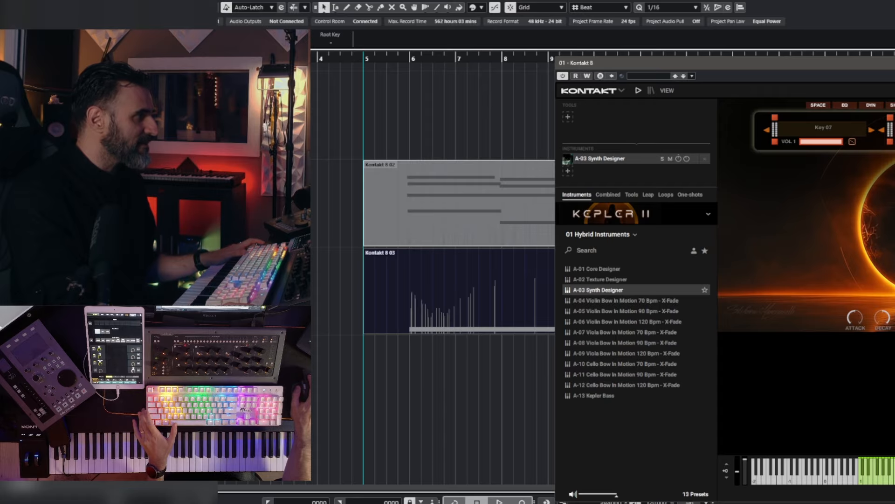
scroll(404, 297, right, 2)
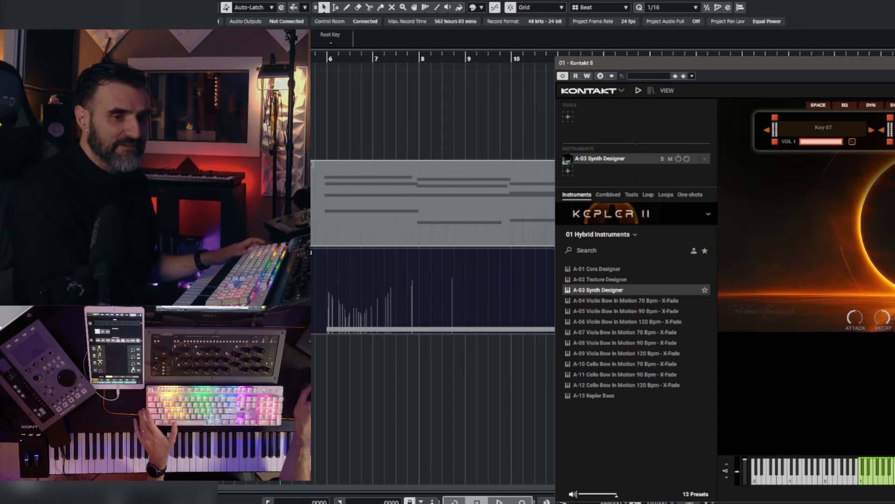
mouse_move(70, 70)
mouse_down()
mouse_move(396, 71)
mouse_move(274, 71)
mouse_move(662, 96)
mouse_move(552, 84)
mouse_move(74, 82)
mouse_up()
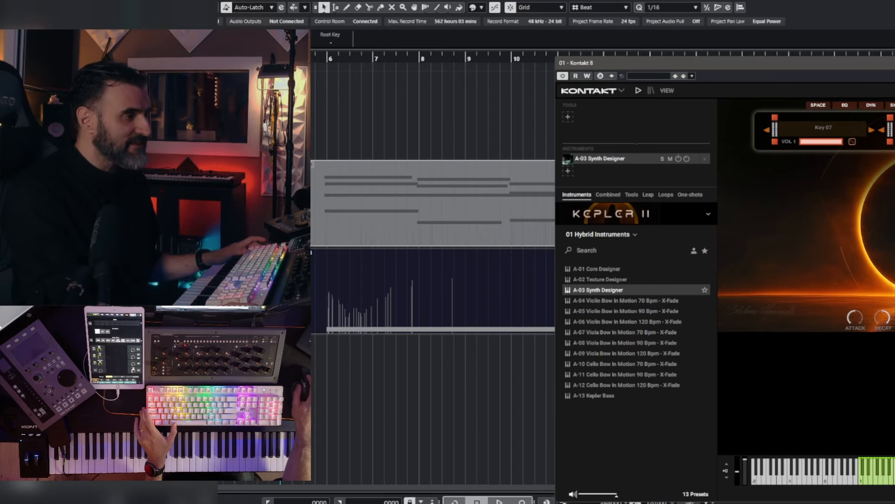
Step: Play the arrangement from bar 6 and show the Arrival Voices instrument window during playback
click(327, 65)
key(space)
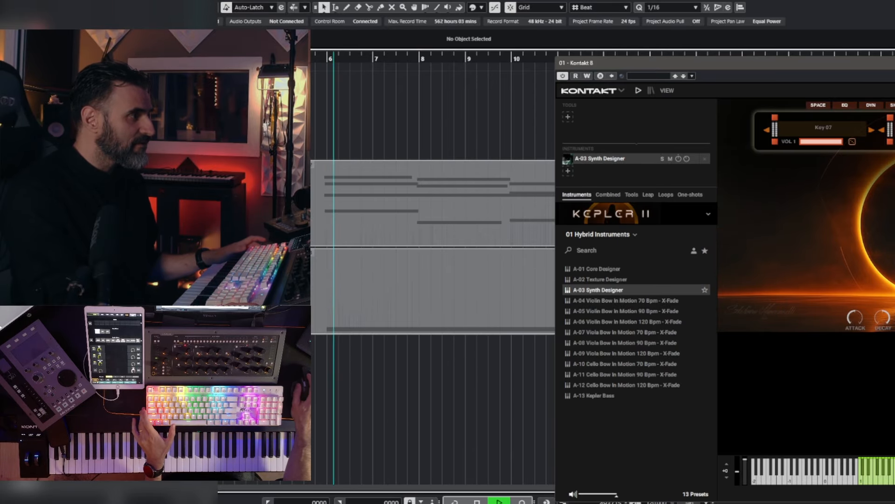
drag(229, 82, 894, 94)
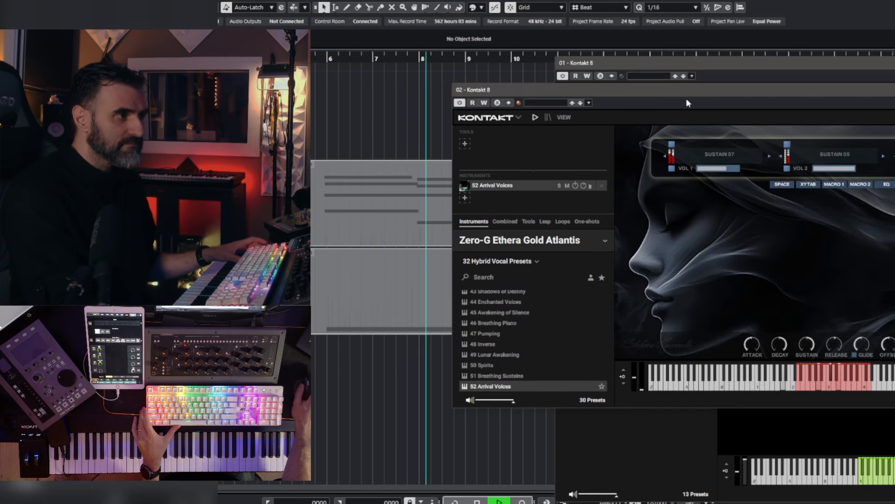
drag(695, 91, 423, 59)
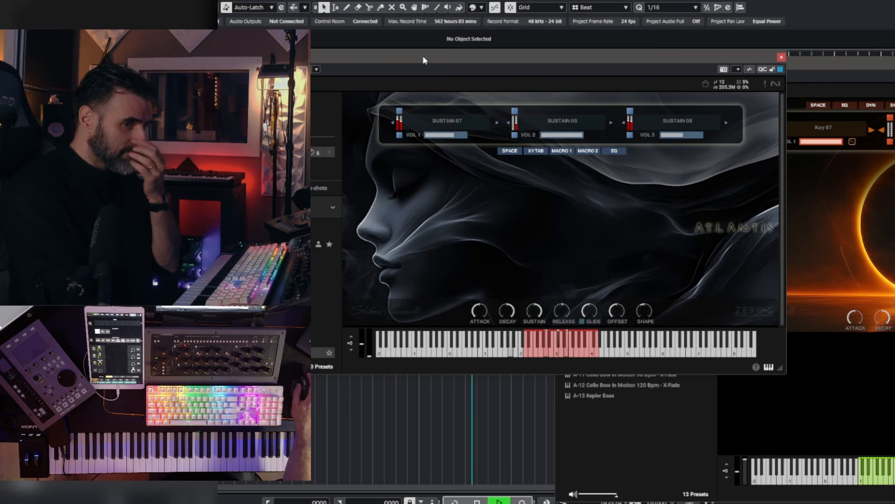
drag(424, 60, 864, 148)
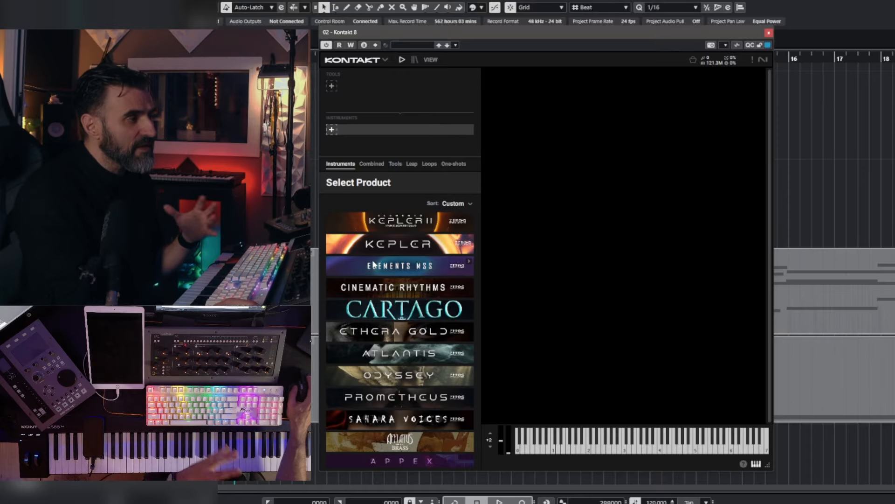
Step: Load A-03 Synth Designer from the Kepler II library's 03 Init bank, sub-bank 01 Hybrid Instruments
click(387, 221)
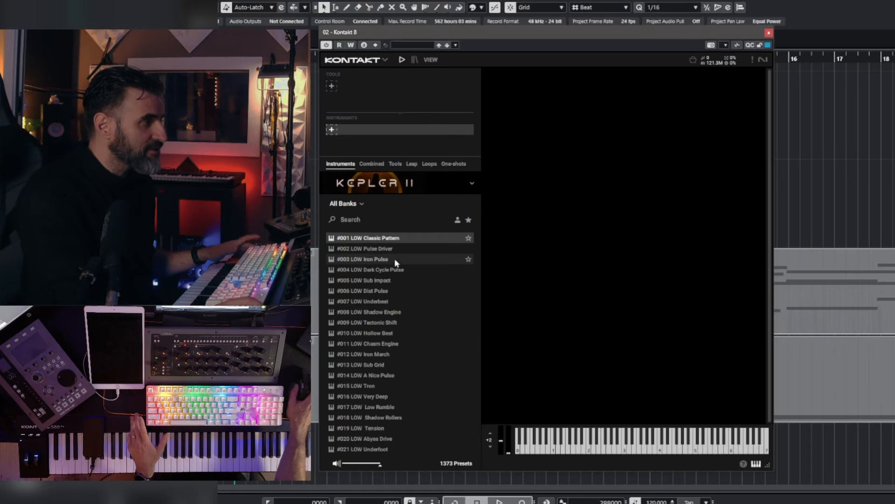
click(356, 203)
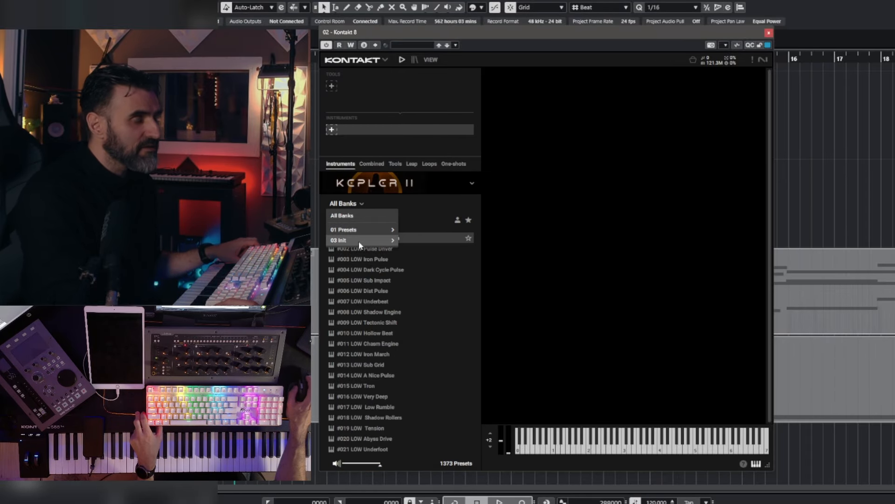
mouse_move(359, 241)
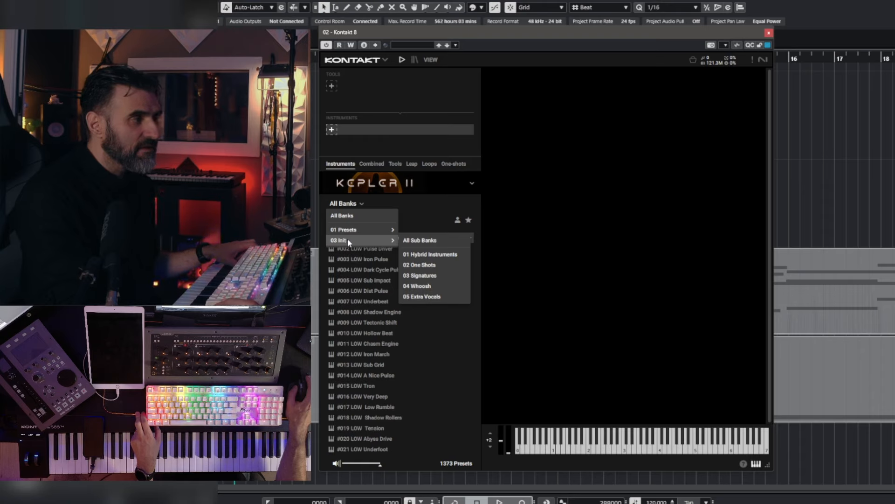
click(423, 255)
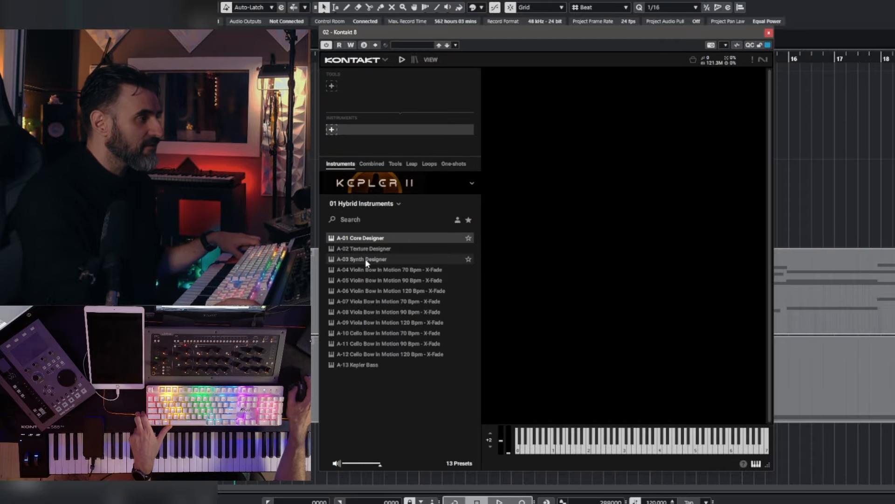
double_click(367, 260)
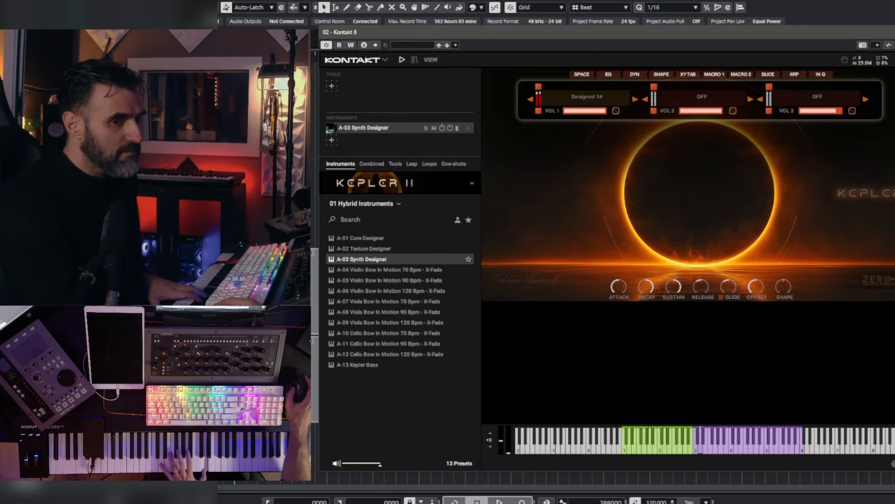
Step: Show the layer 1 settings of the Synth Designer and turn Poly Aftertouch off
click(535, 112)
drag(736, 40, 672, 42)
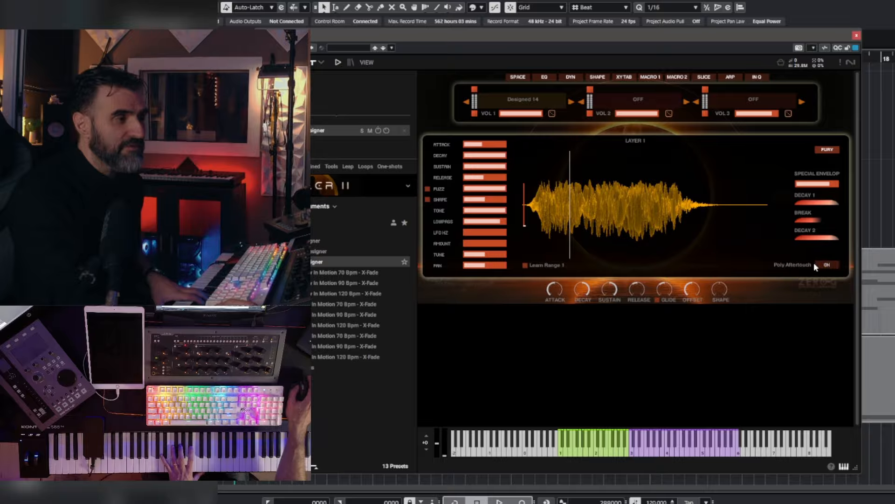
click(828, 266)
click(819, 279)
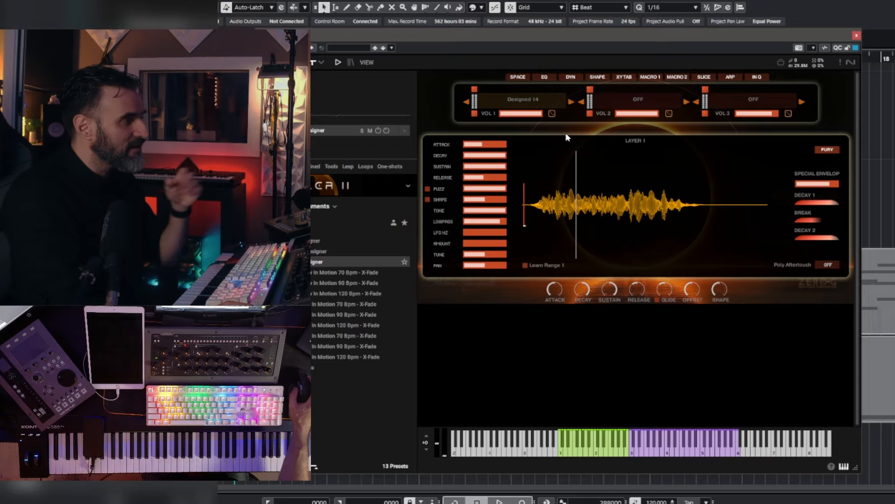
Step: Browse the available sound sources for layer 1 and load Key 01
click(534, 97)
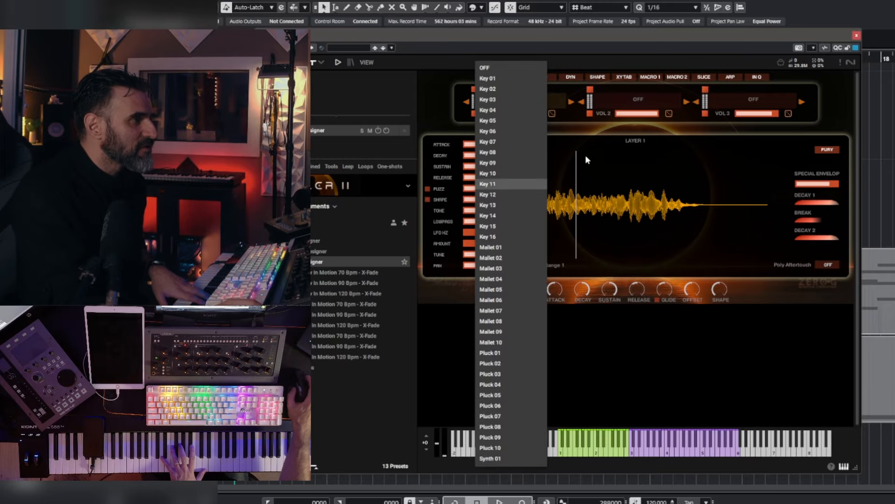
click(449, 97)
click(513, 108)
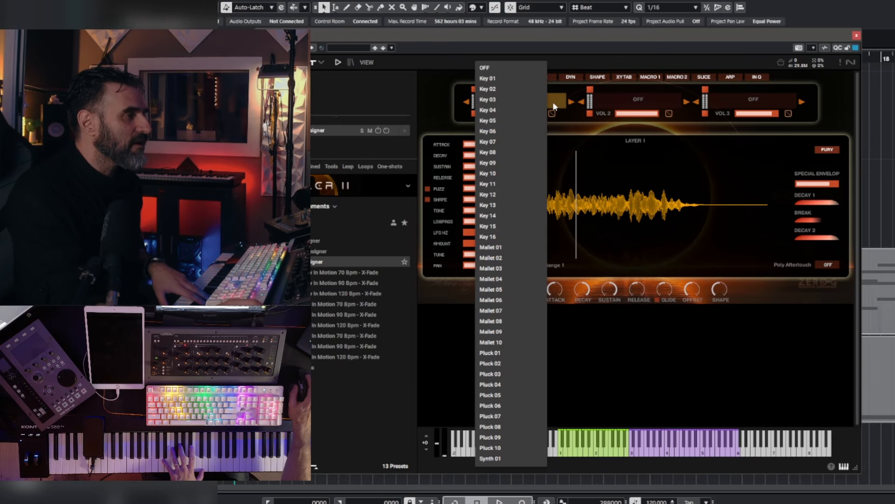
scroll(497, 214, down, 20)
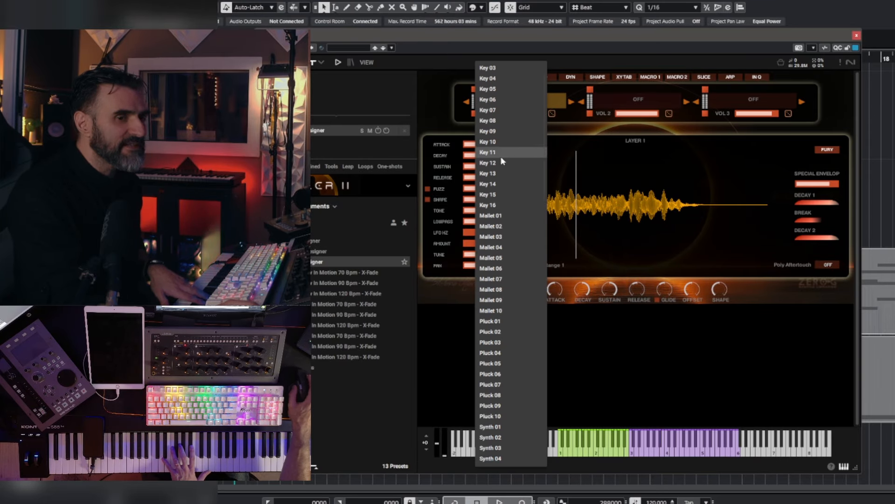
scroll(498, 225, up, 20)
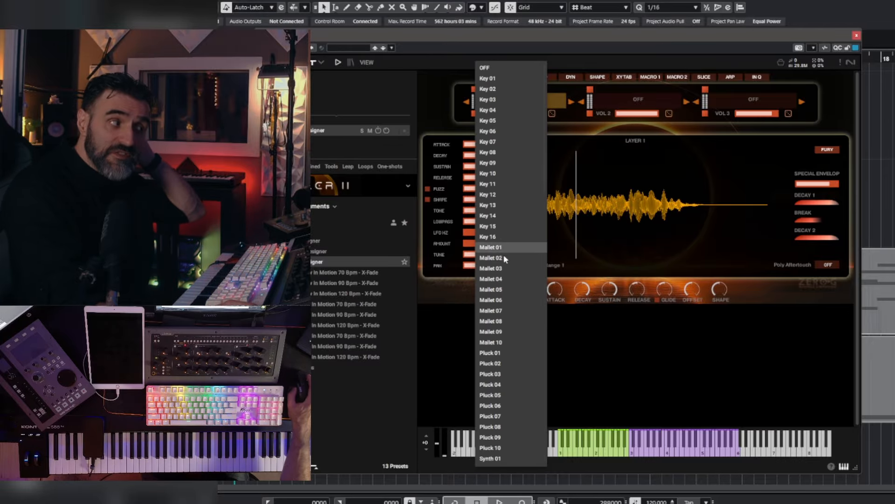
click(499, 98)
click(500, 92)
click(498, 78)
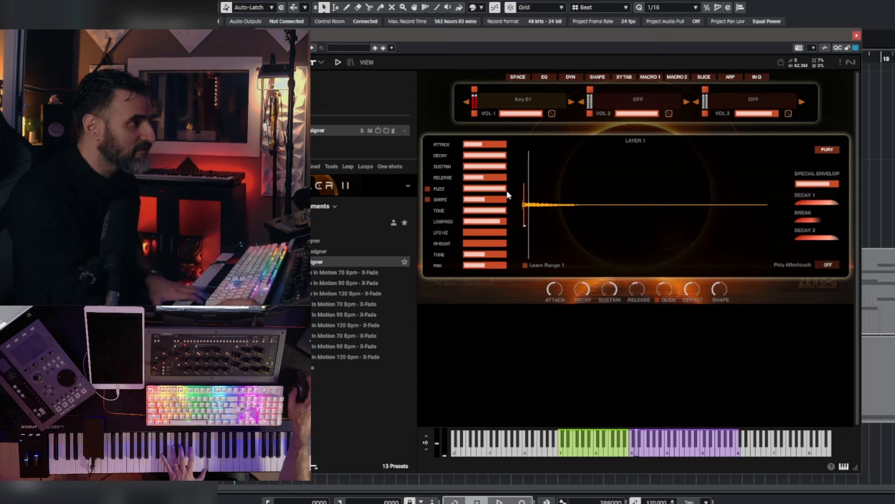
Step: Examine the Space and Shape effect settings, and return to the layer 1 settings
click(522, 77)
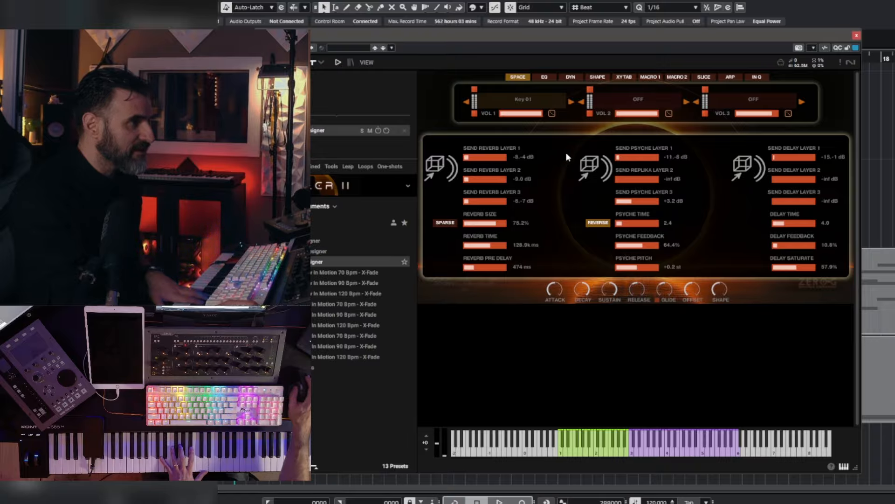
click(598, 77)
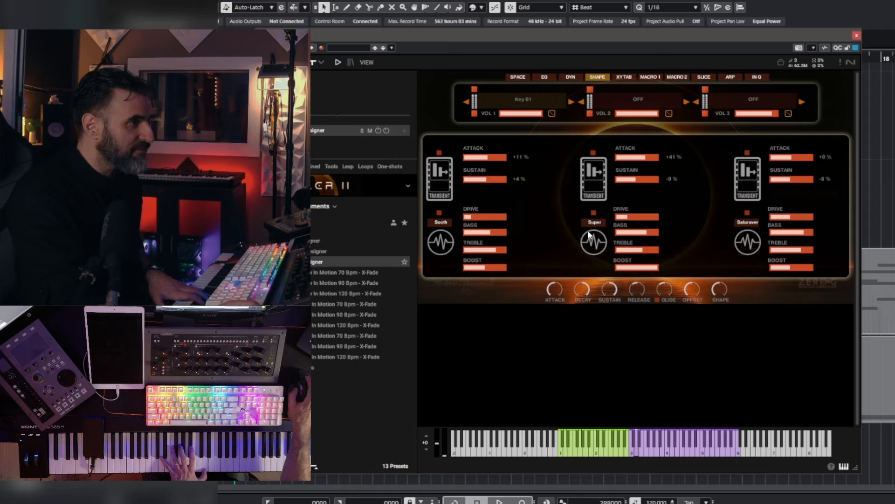
click(475, 112)
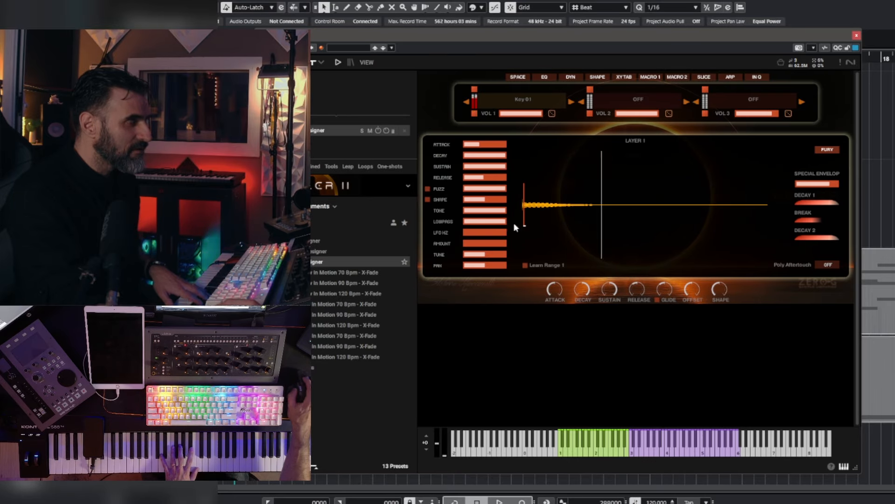
click(476, 113)
click(476, 113)
Step: Use Learn Range on layers 1, 2 and 3 to give all three the same key range, about C1 to C6
click(525, 265)
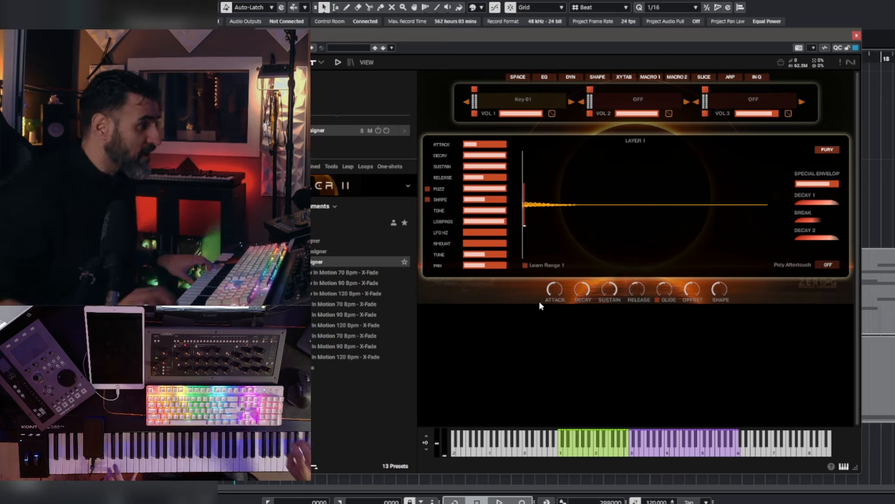
click(587, 118)
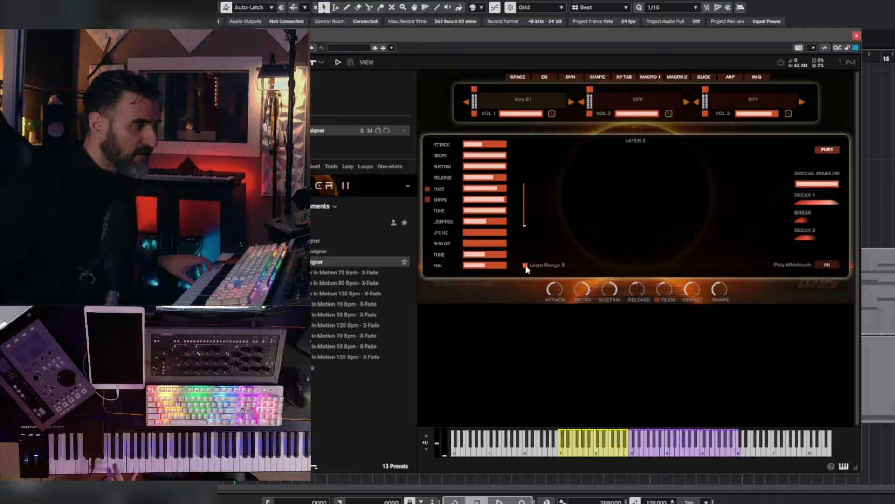
click(705, 115)
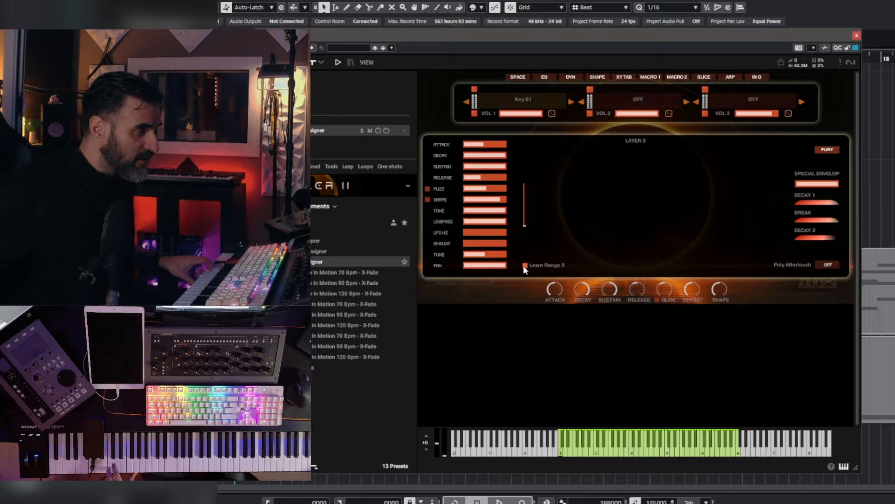
click(525, 266)
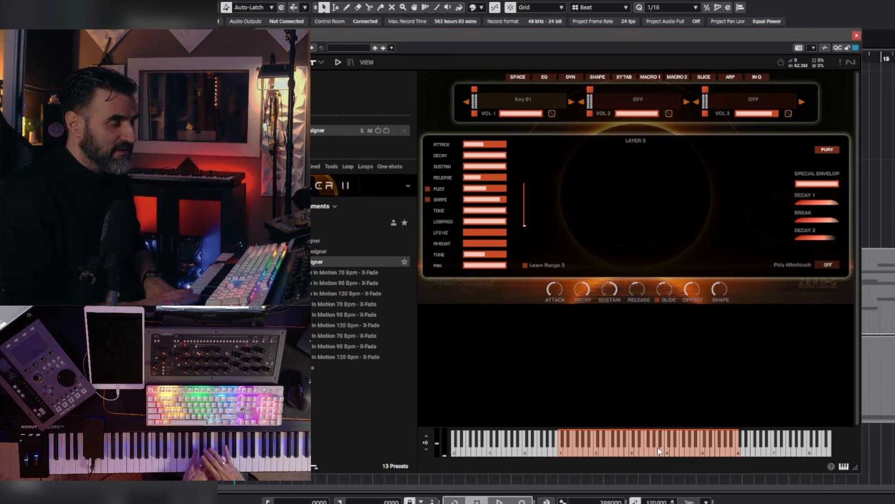
Step: Step layer 1's sound source forward to Key 04
click(571, 101)
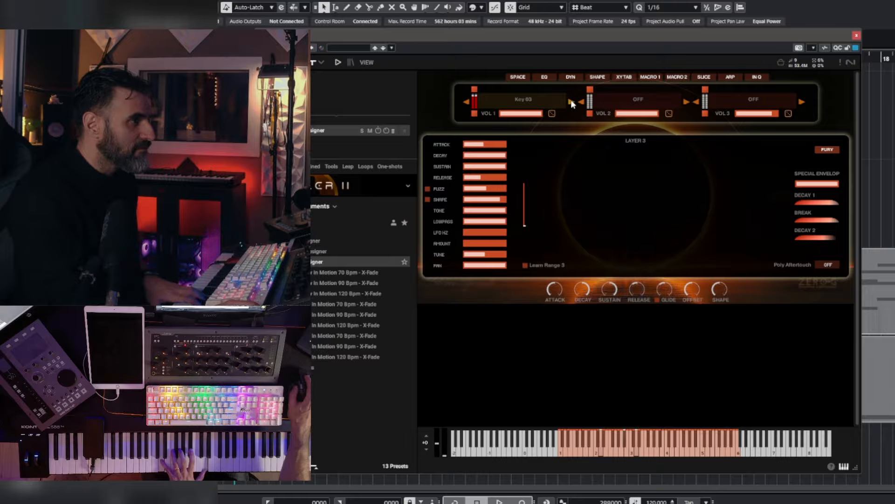
click(571, 101)
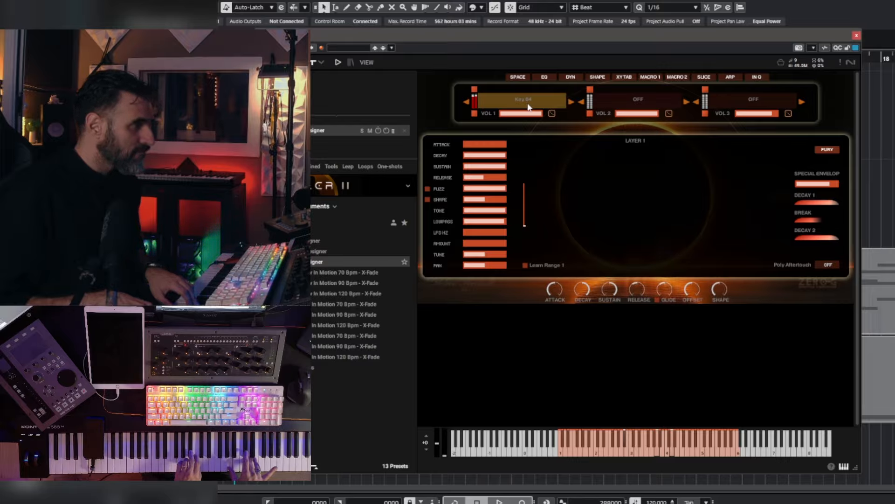
Step: Set the arpeggiator to Chord note order, rate 1/4 and 2 steps with the first step at full level, and enable it
click(736, 78)
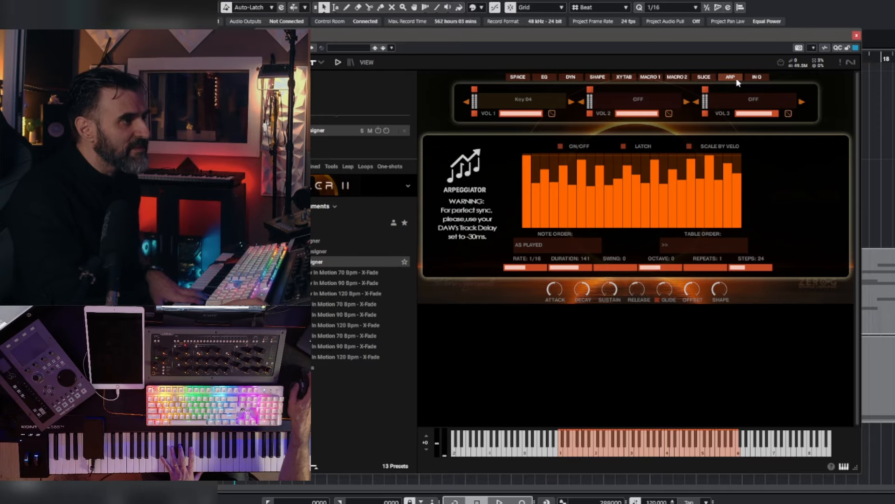
click(556, 244)
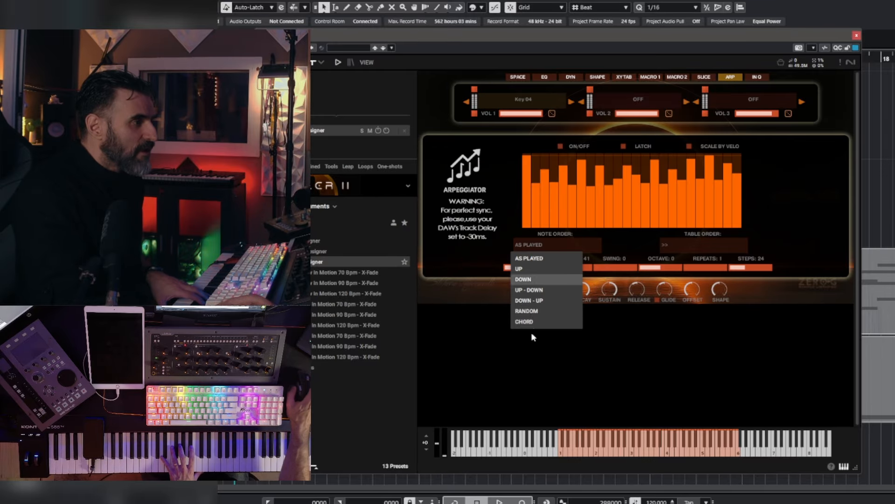
click(527, 325)
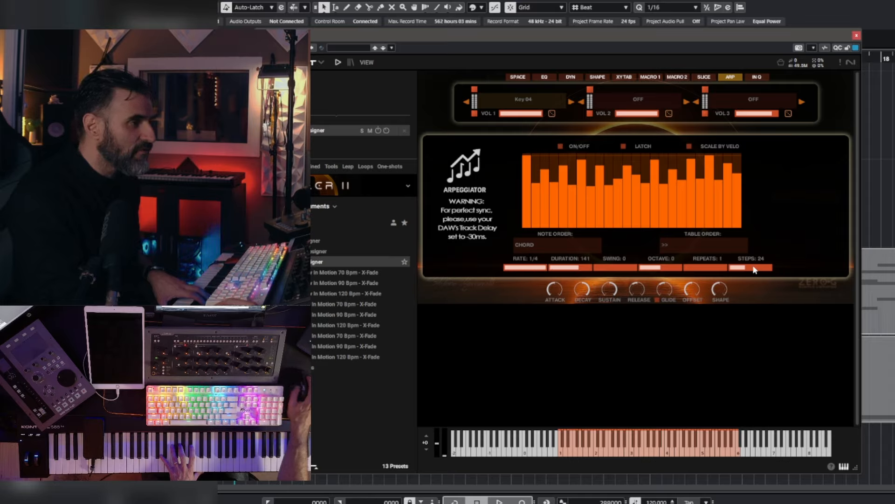
drag(754, 270, 642, 266)
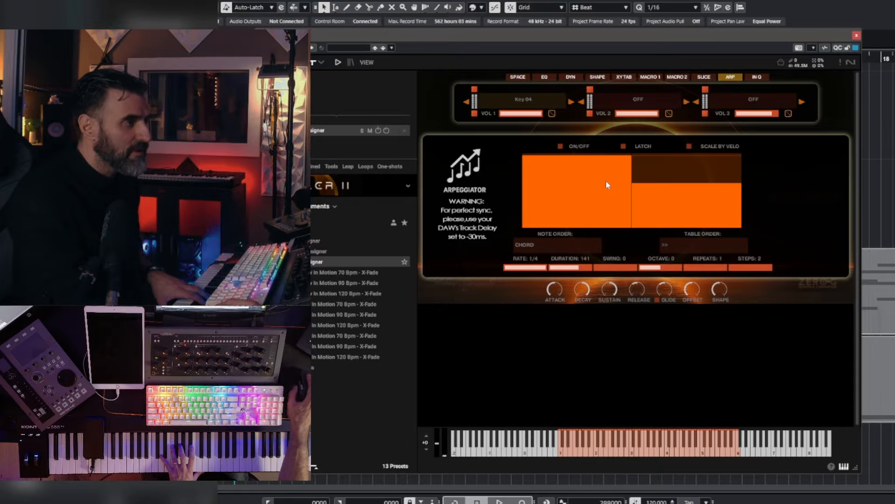
drag(596, 167, 596, 155)
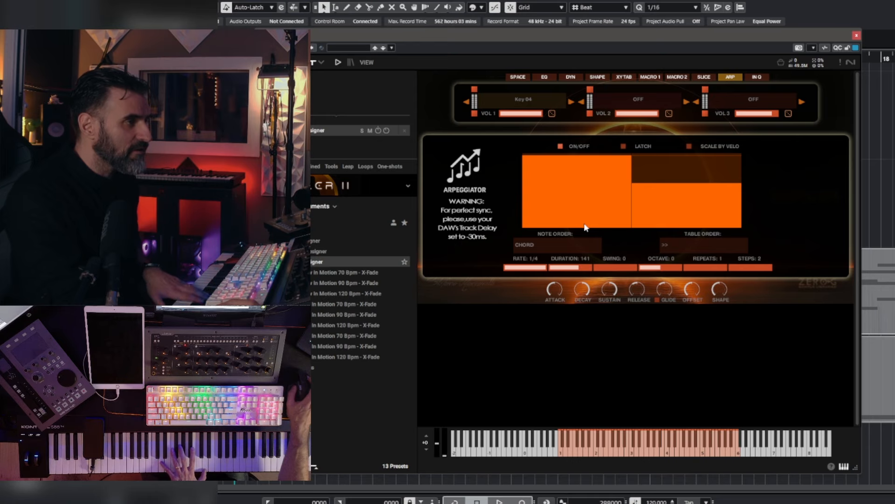
Step: Lower the arpeggiator's first step slightly below full level and set its duration to 122, repositioning the Kontakt window to fit
click(605, 161)
drag(605, 162, 605, 160)
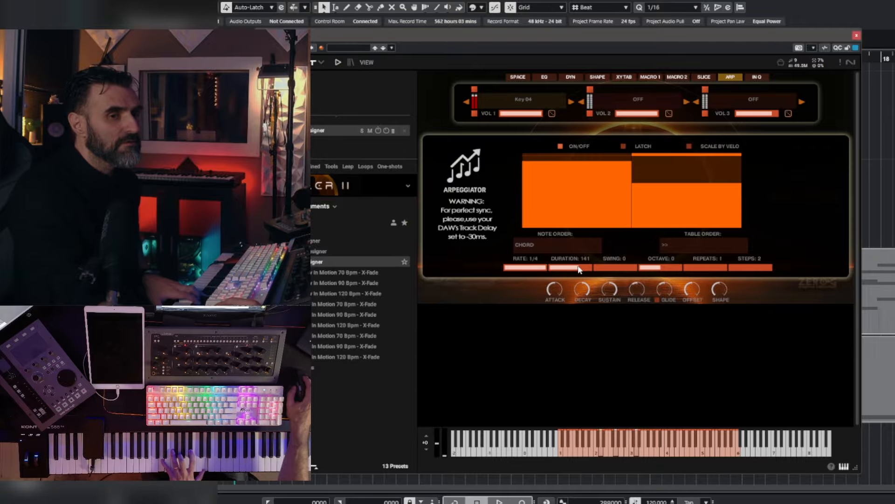
drag(781, 35, 828, 26)
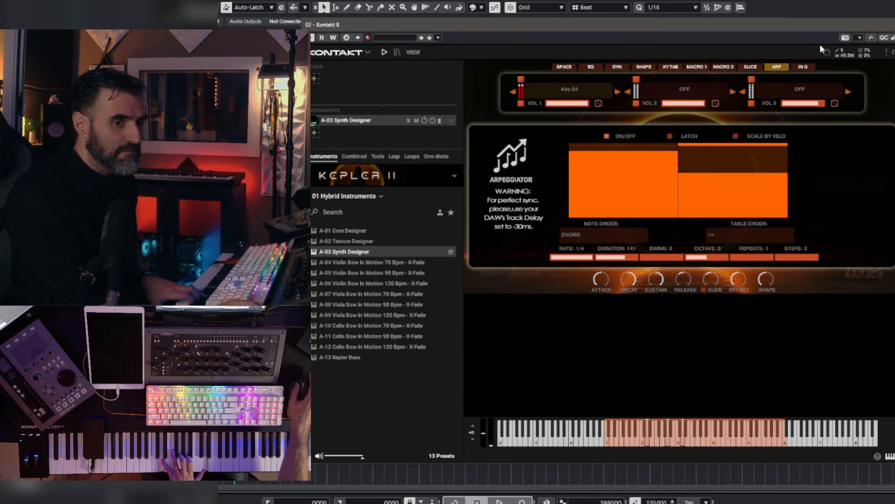
drag(893, 461, 894, 342)
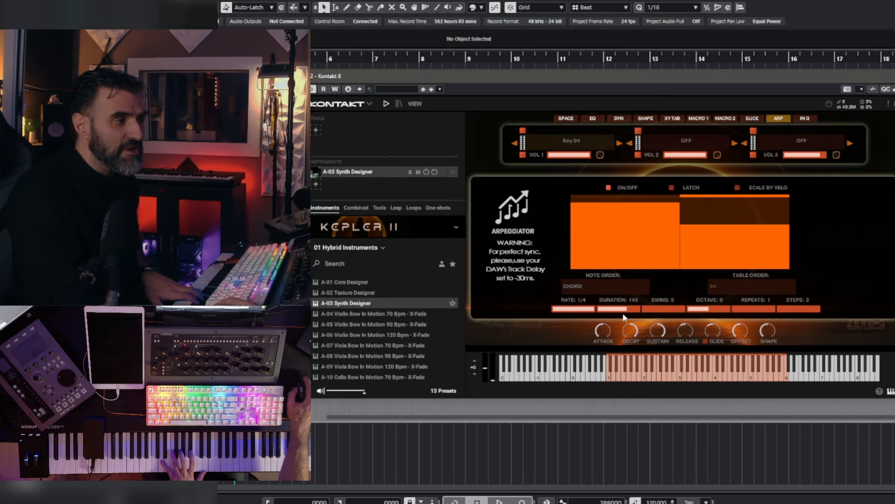
drag(626, 315, 623, 315)
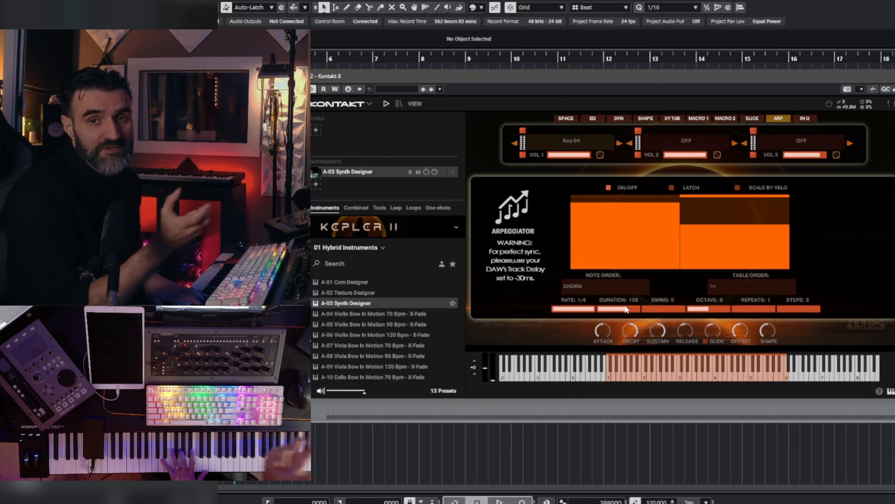
mouse_move(627, 309)
mouse_down()
mouse_move(520, 315)
mouse_move(669, 317)
mouse_move(562, 319)
mouse_move(631, 315)
mouse_up()
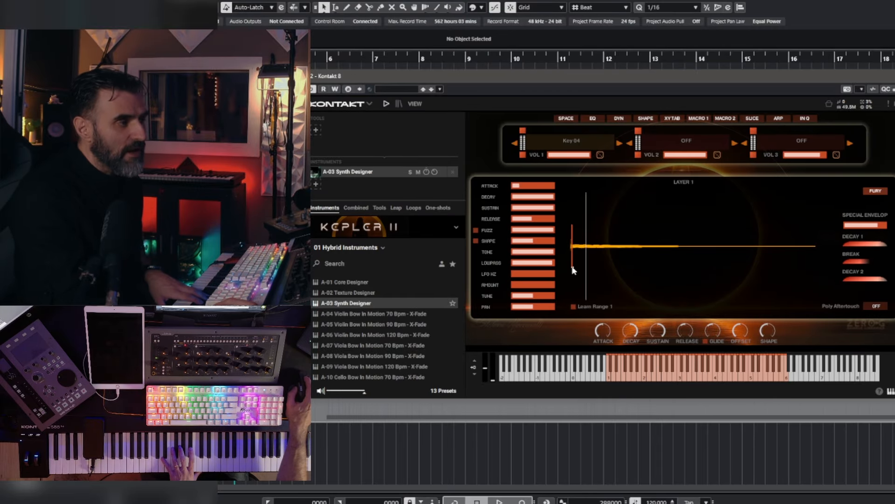
Step: Move layer 1's start offset marker slightly into the beginning of the waveform and shorten the layer's attack to almost zero
drag(574, 271, 593, 271)
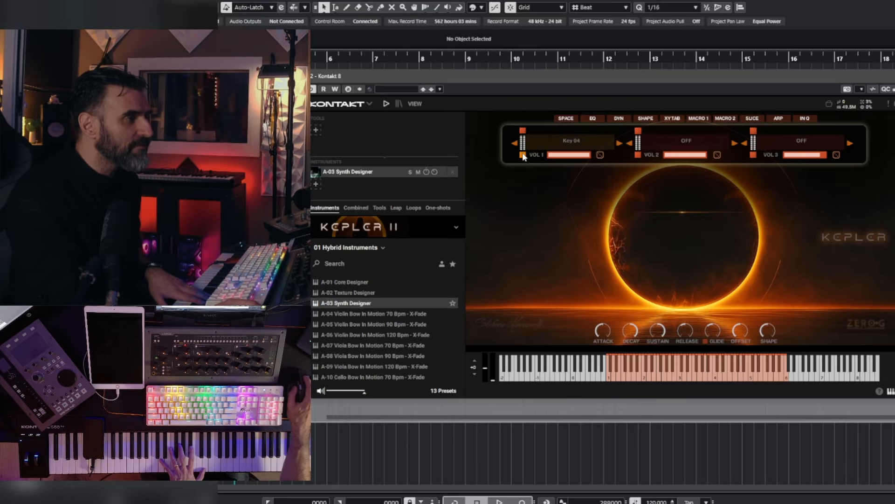
mouse_move(598, 267)
mouse_down()
mouse_move(616, 268)
mouse_move(582, 261)
mouse_move(615, 258)
mouse_move(578, 261)
mouse_up()
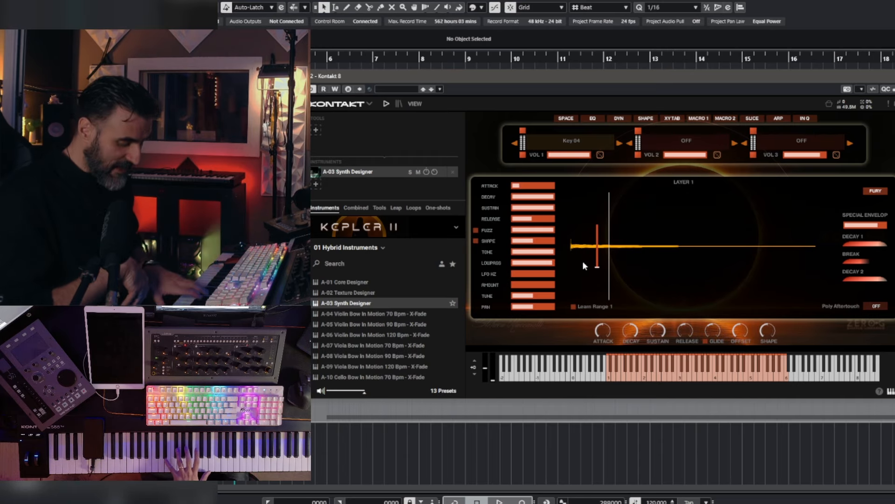
click(782, 119)
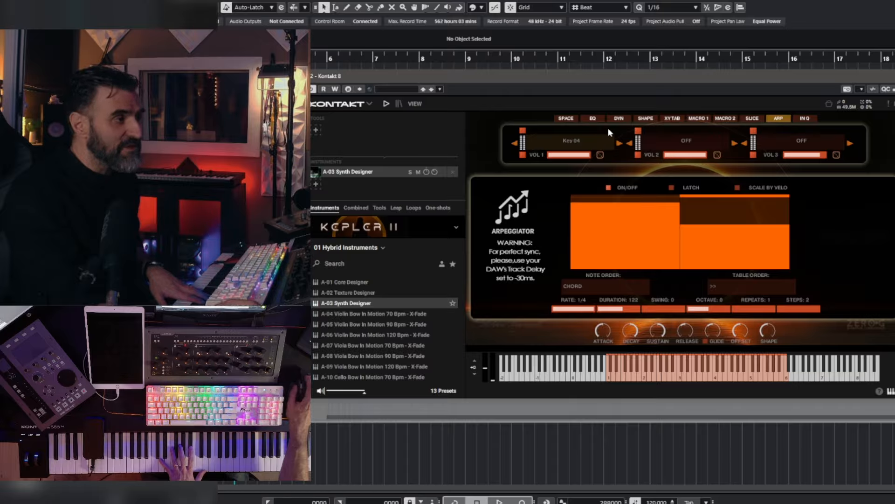
click(523, 155)
drag(597, 268, 581, 264)
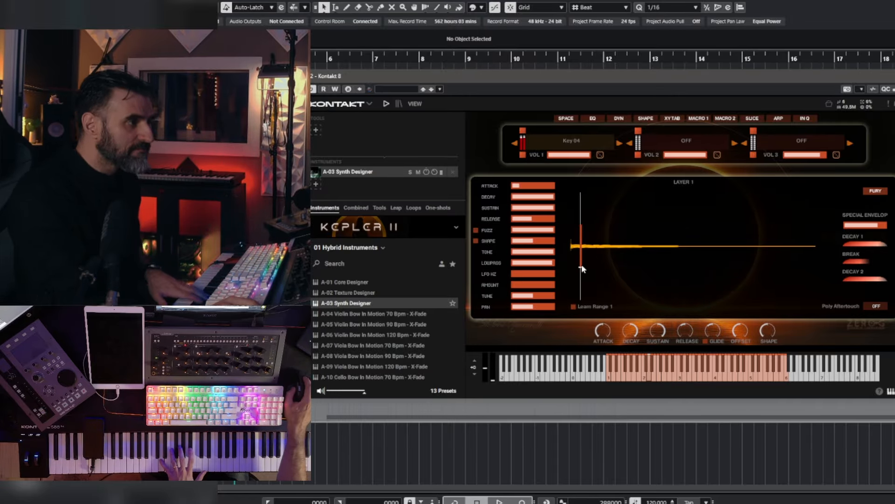
mouse_move(591, 265)
mouse_down()
mouse_move(578, 260)
mouse_move(593, 255)
mouse_move(578, 256)
mouse_move(596, 263)
mouse_move(583, 256)
mouse_move(581, 266)
mouse_up()
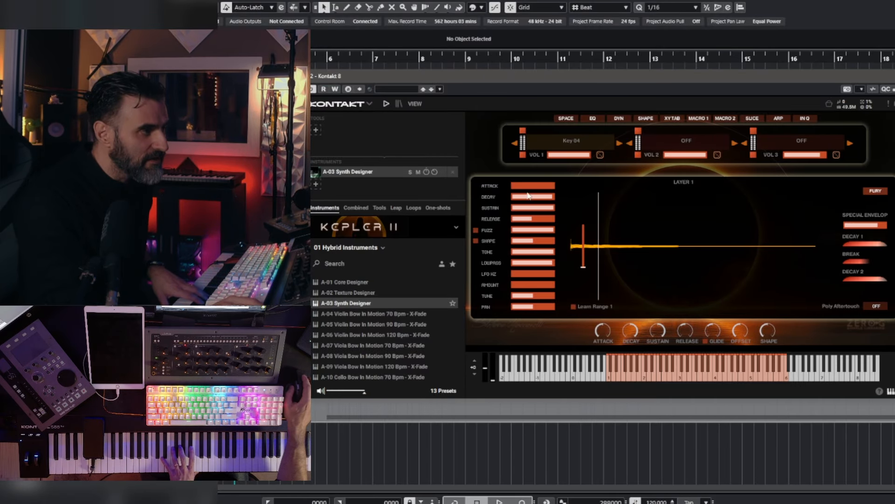
drag(529, 185, 533, 184)
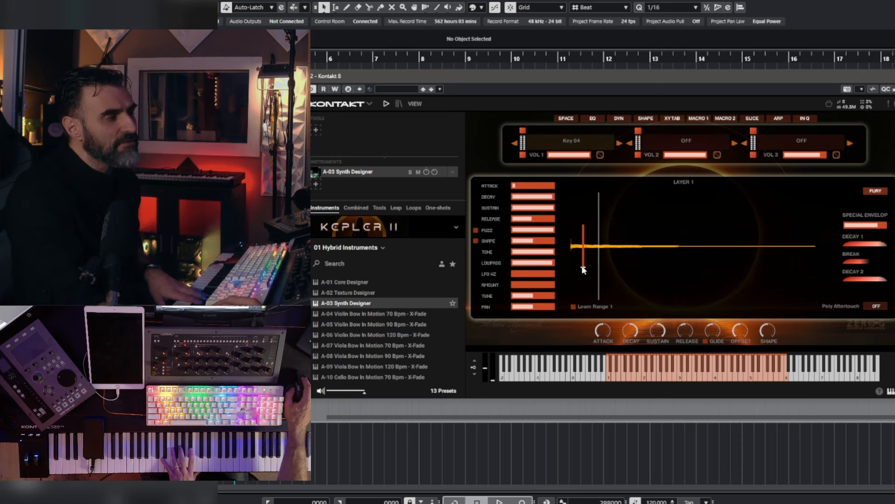
drag(585, 266, 582, 268)
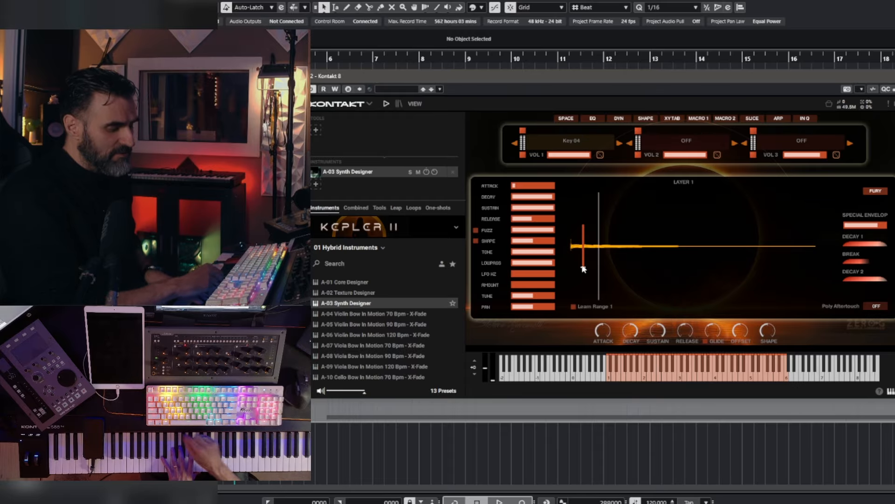
Step: Reduce the first Macro 1 sequencer to 4 steps near minimum level, with OffSet 1 CC 41 as its target
right_click(582, 268)
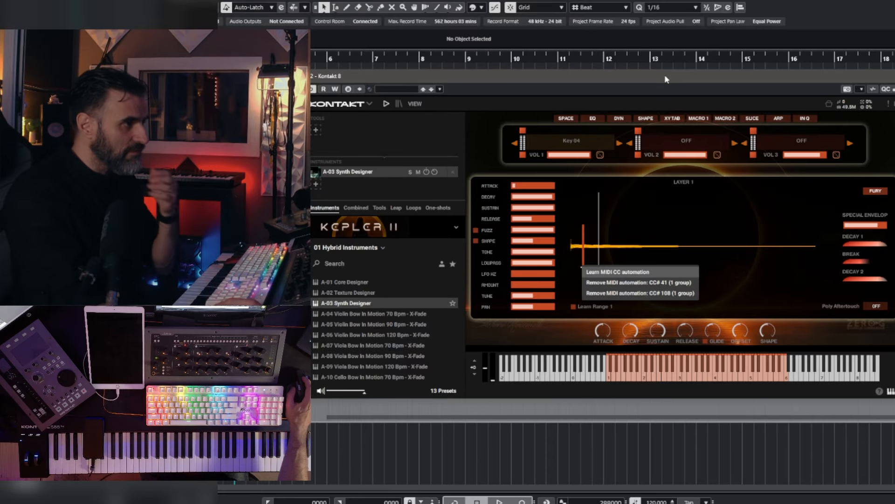
click(725, 221)
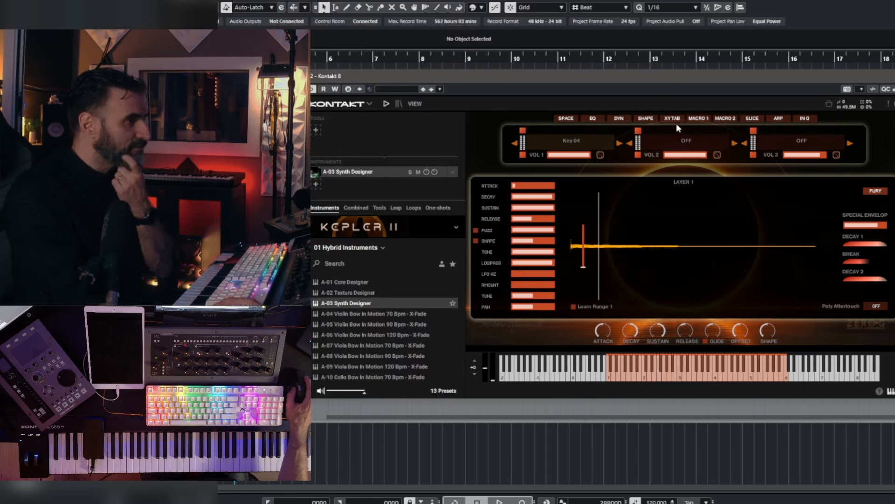
click(700, 119)
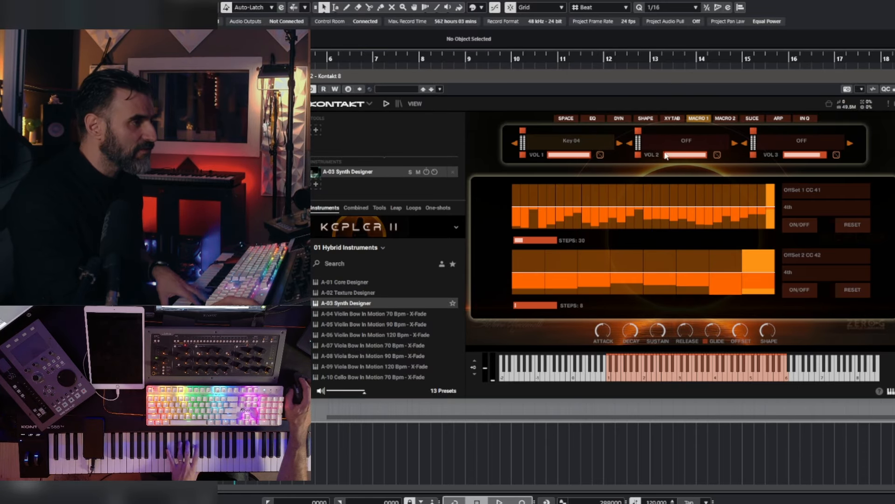
drag(547, 240, 366, 238)
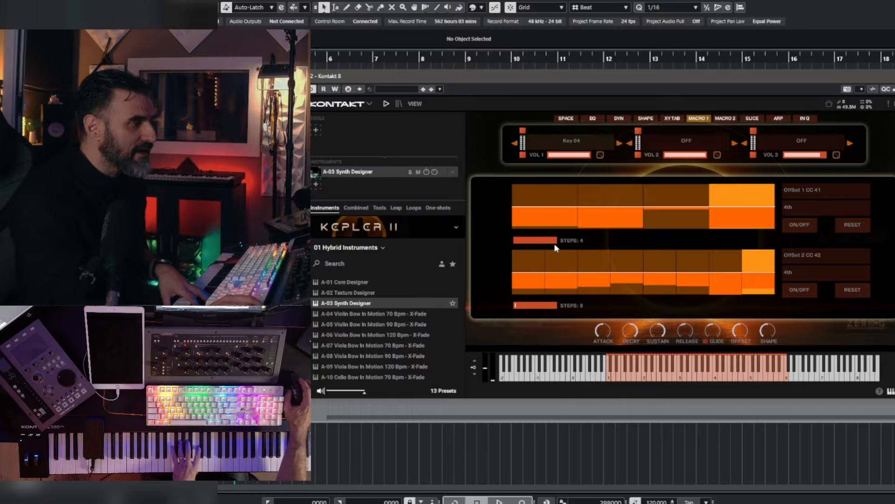
drag(567, 227, 742, 232)
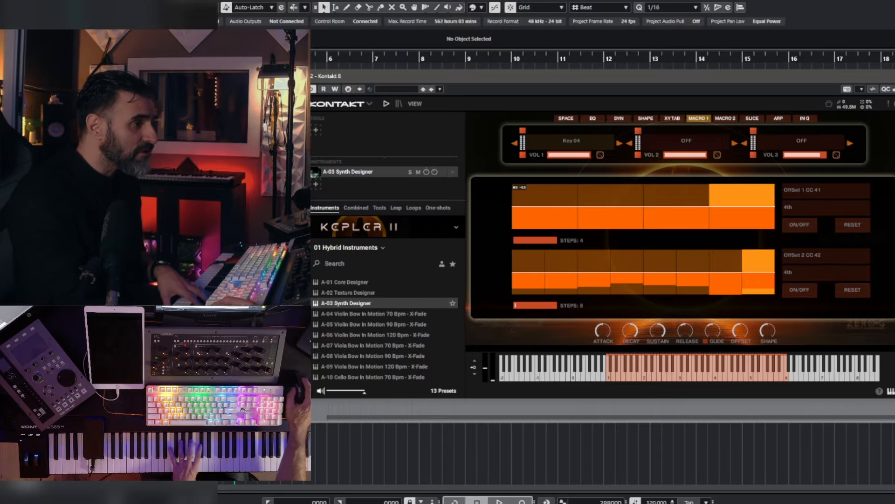
drag(571, 216, 568, 230)
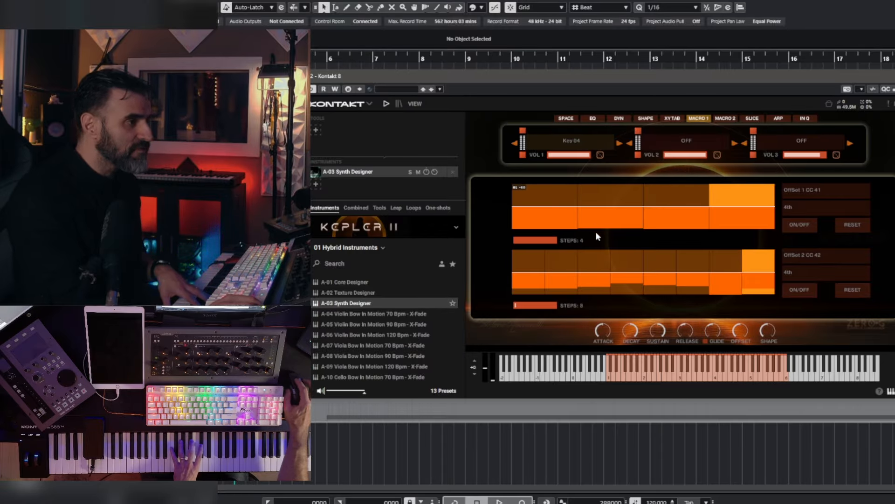
click(803, 191)
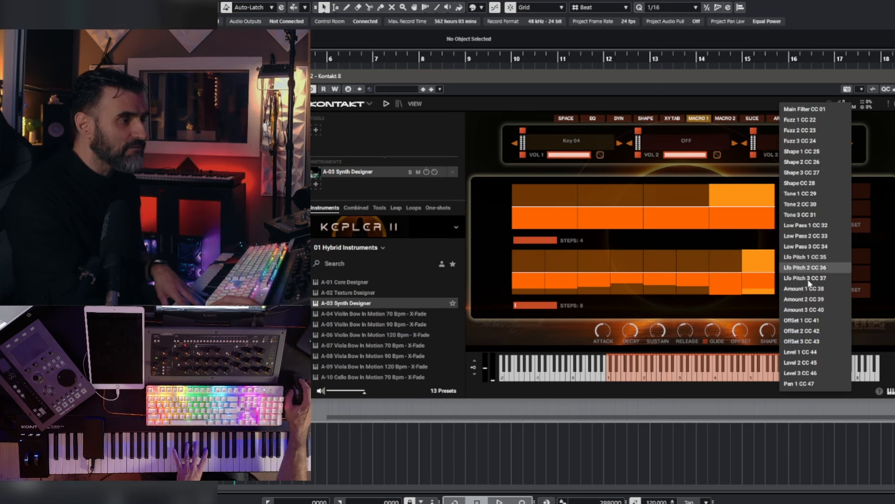
click(820, 325)
Step: Check the MIDI CC automation on layer 1's start offset marker and switch on the Macro 1 OffSet 1 sequencer
click(522, 154)
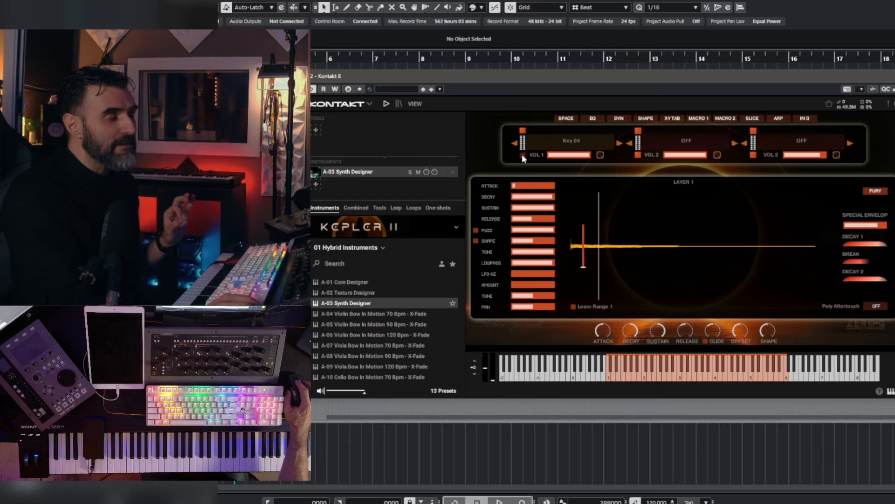
right_click(584, 270)
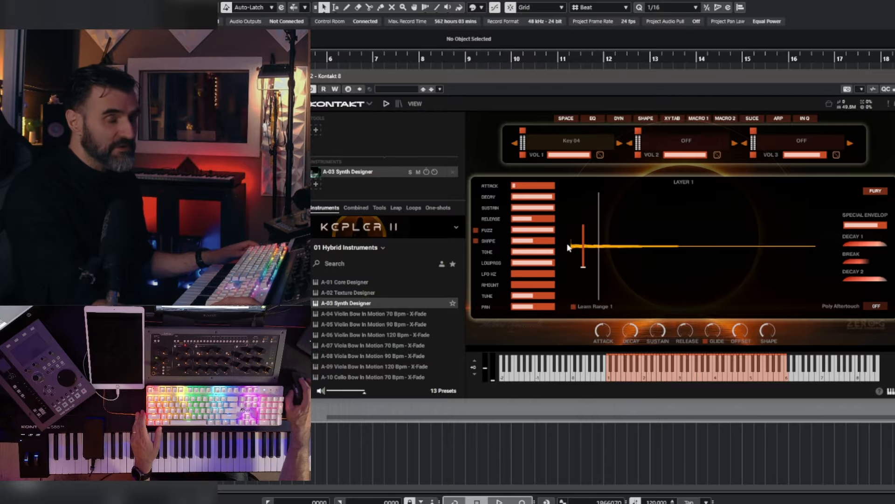
right_click(586, 267)
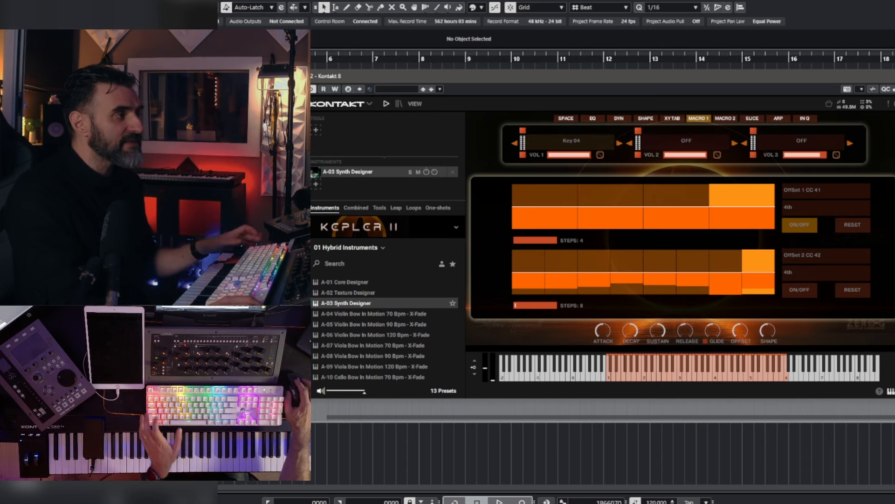
Step: Start playback and slightly raise the second and third step levels of the OffSet 1 sequence
key(space)
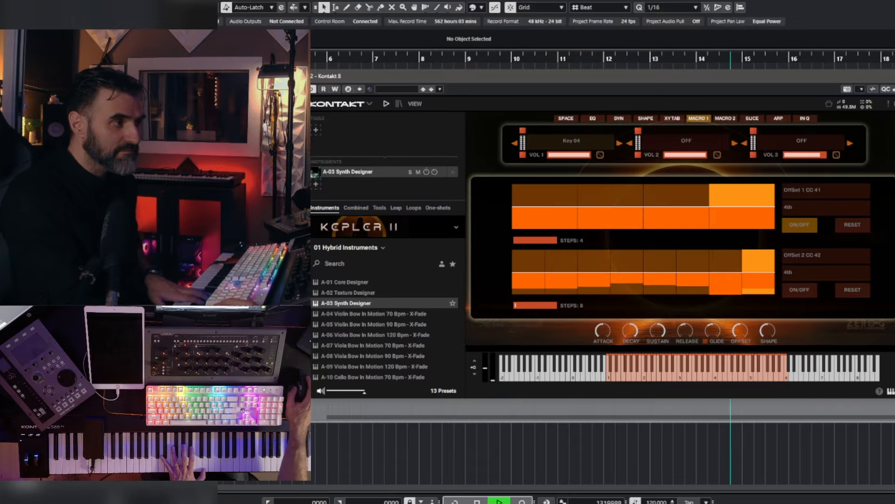
key(space)
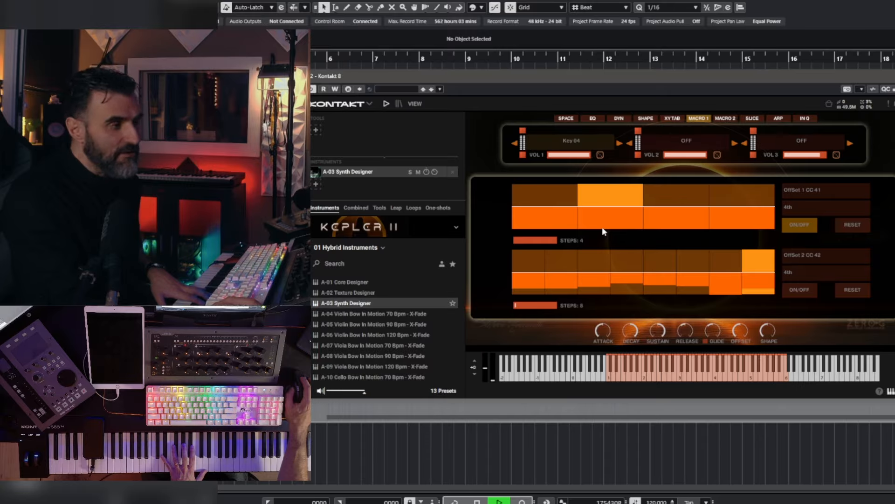
drag(602, 228, 602, 226)
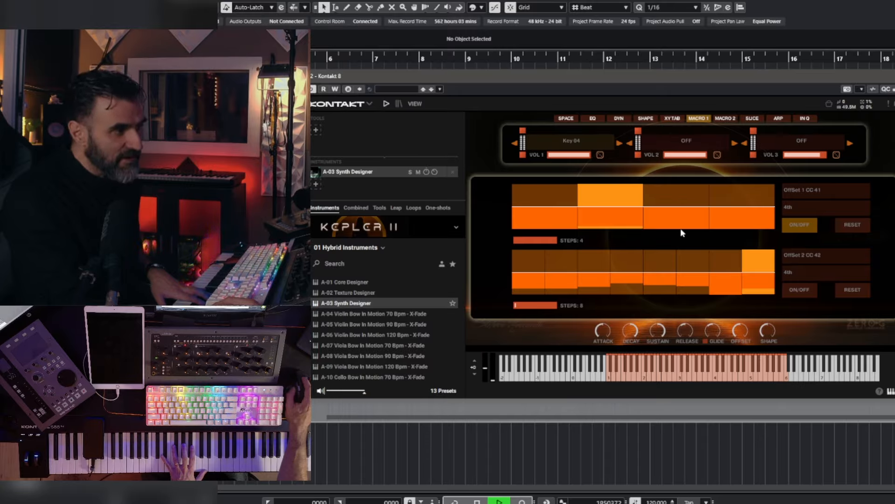
drag(682, 226, 688, 227)
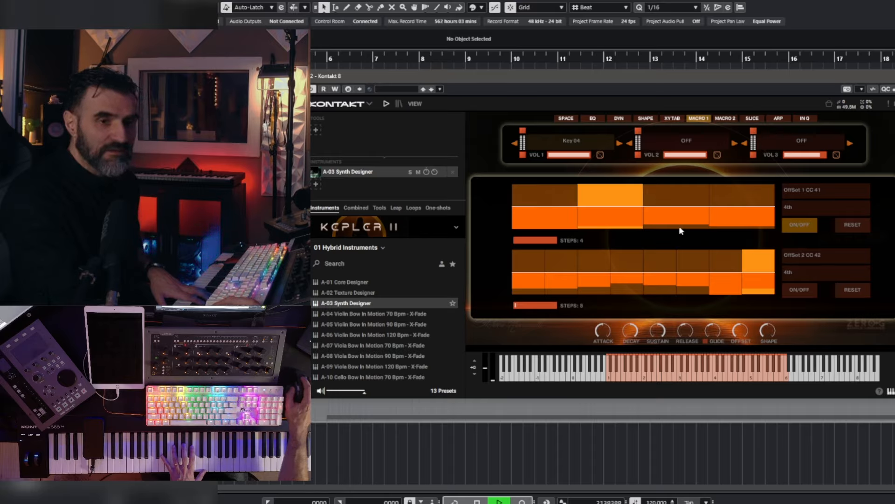
Step: Examine how layer 1's start offset marker moves in the waveform while the sequence plays
click(523, 155)
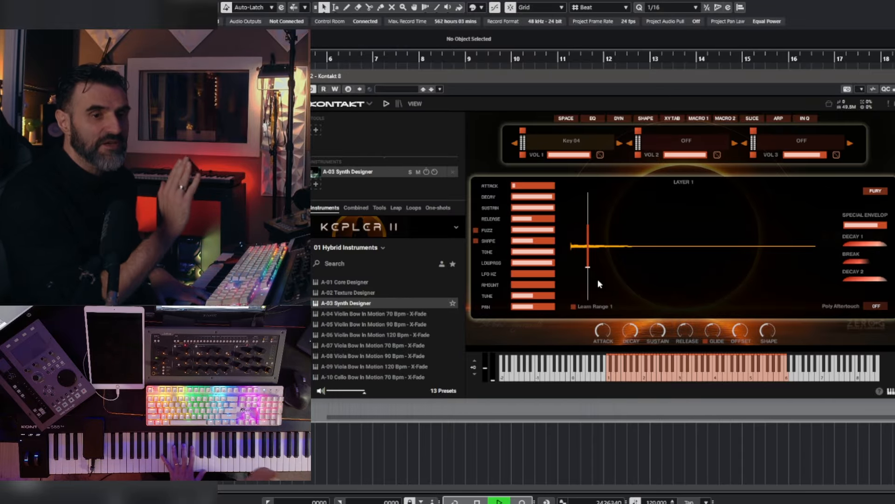
click(523, 154)
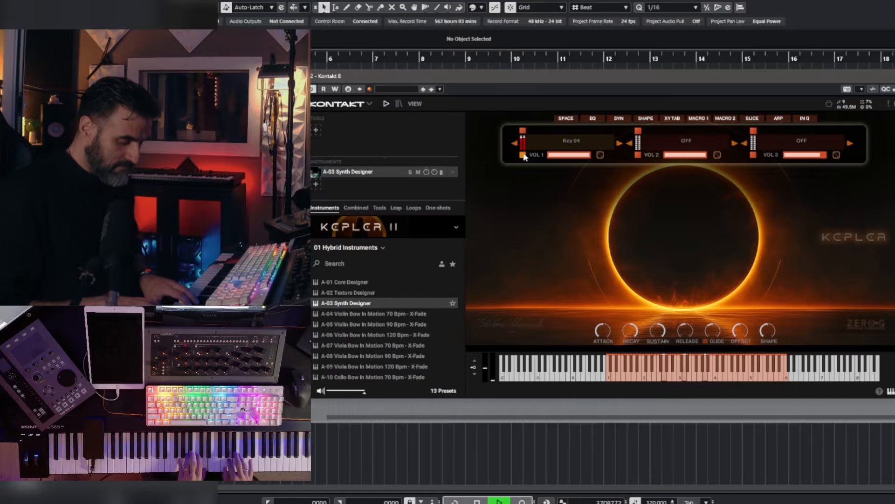
click(523, 155)
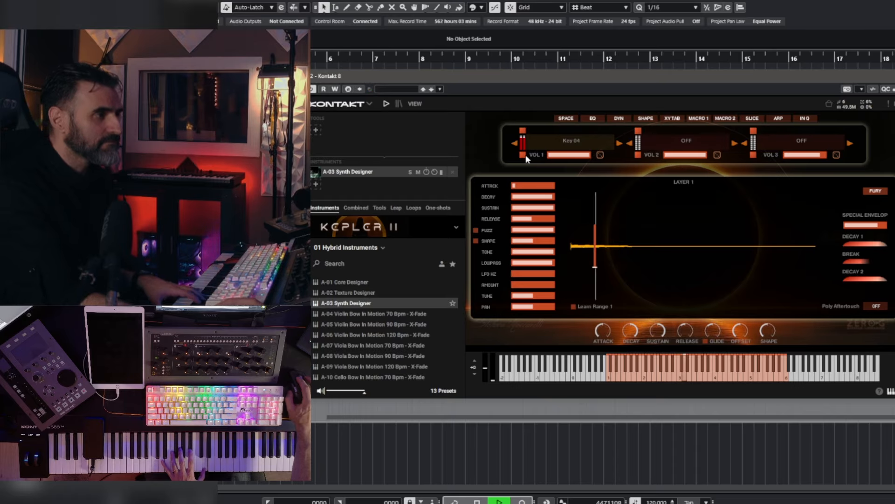
Step: In the Space effects, set layer 1's delay send to +1.3 dB and its reverb send to +1.8 dB
click(564, 119)
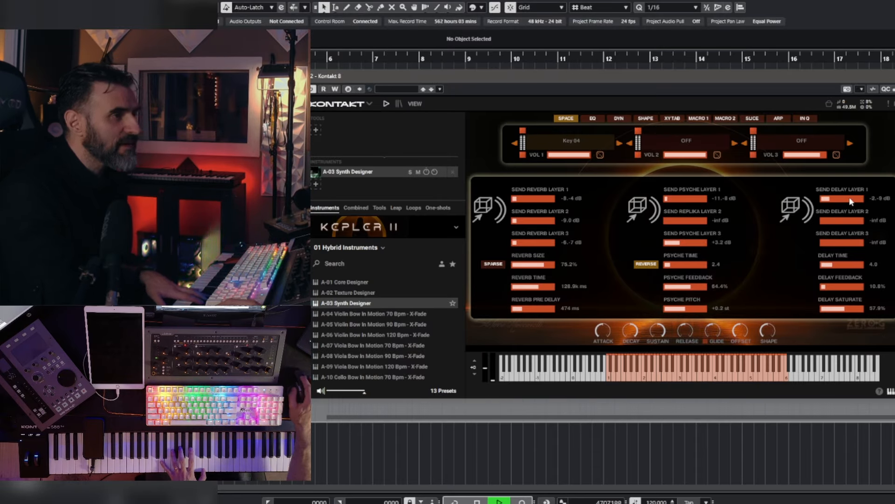
drag(852, 198, 853, 198)
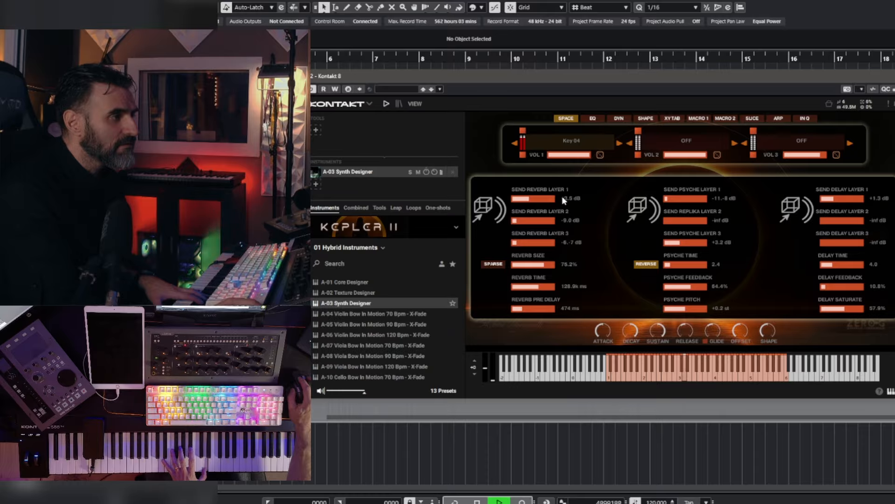
drag(569, 195, 606, 209)
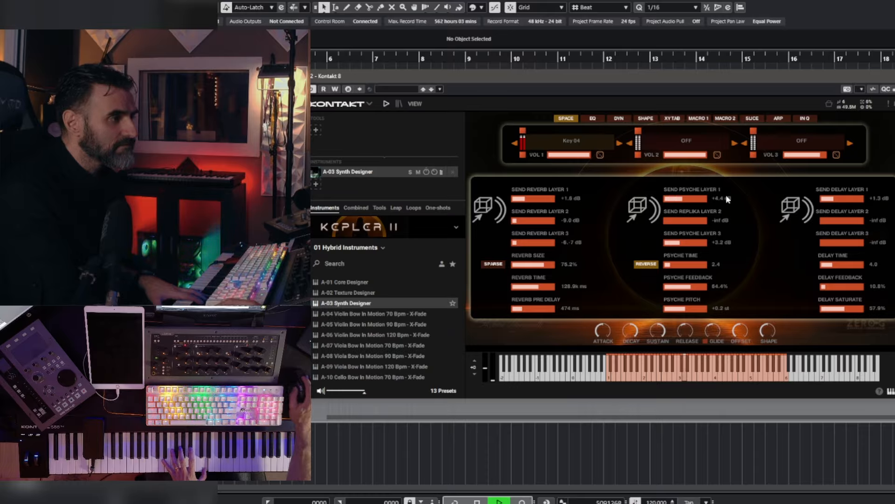
Step: Set layer 1's Psyche send to about +3.4 dB, with Psyche time 1.0, pitch -12.0 st and Reverse off
drag(735, 198, 715, 198)
drag(682, 265, 686, 268)
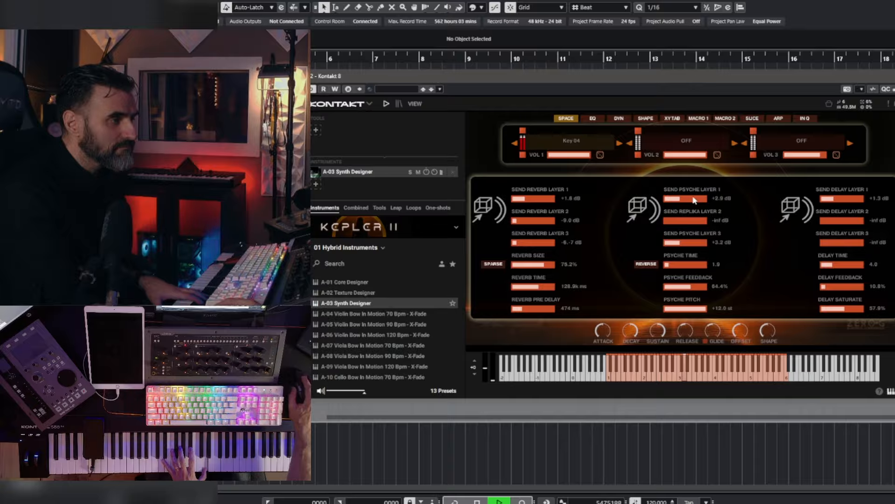
drag(686, 200, 680, 199)
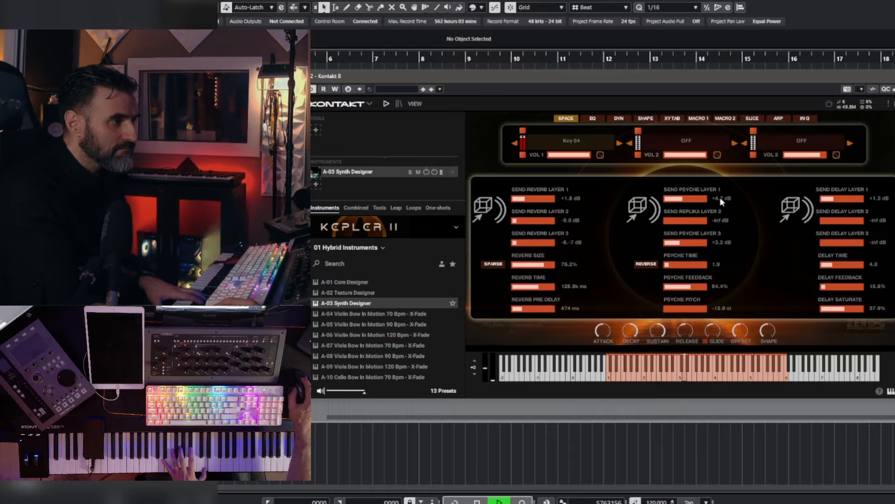
drag(720, 199, 714, 198)
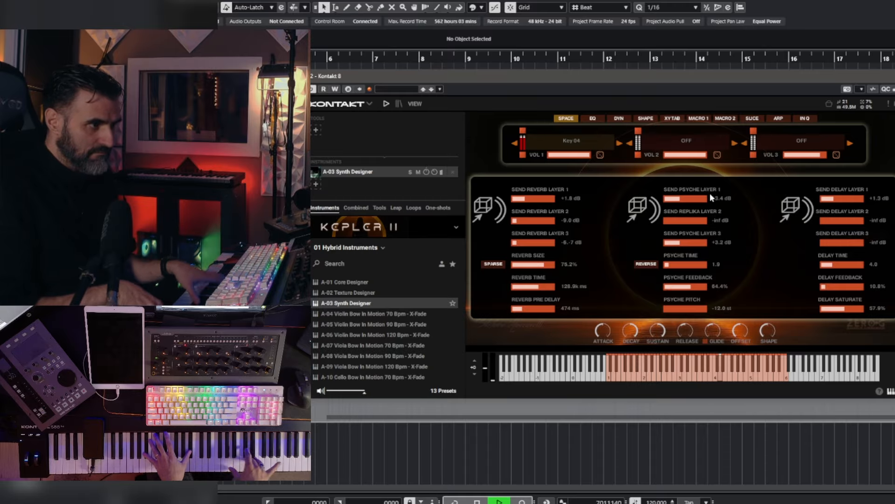
Step: Stop playback and set the Psyche pitch to +12.0 st, feedback to 50.1% and layer 1's Psyche send to +1.1 dB
key(space)
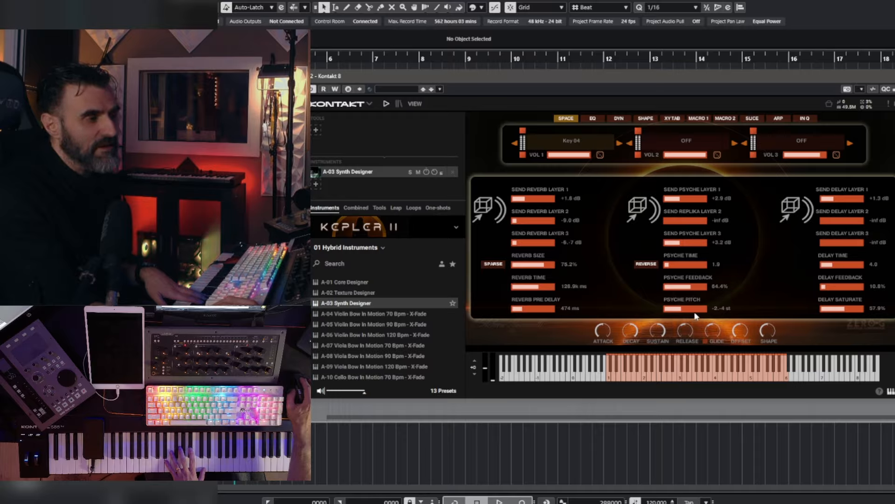
drag(696, 311, 711, 309)
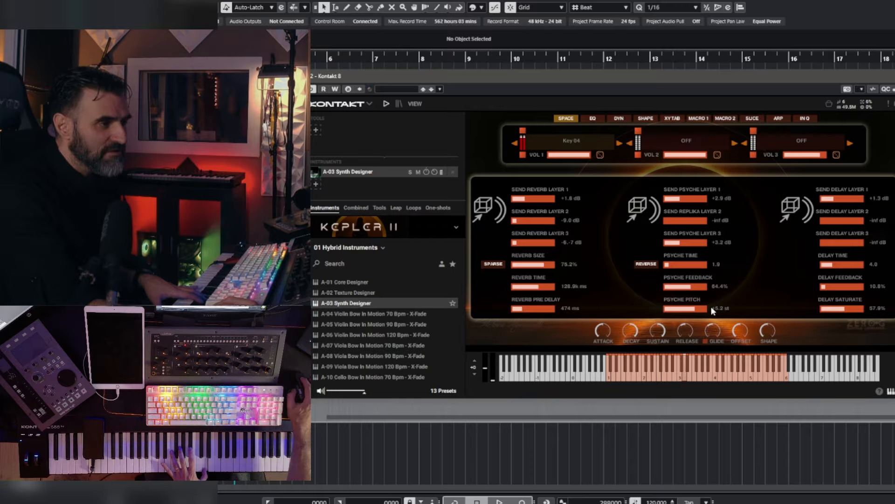
drag(724, 310, 699, 315)
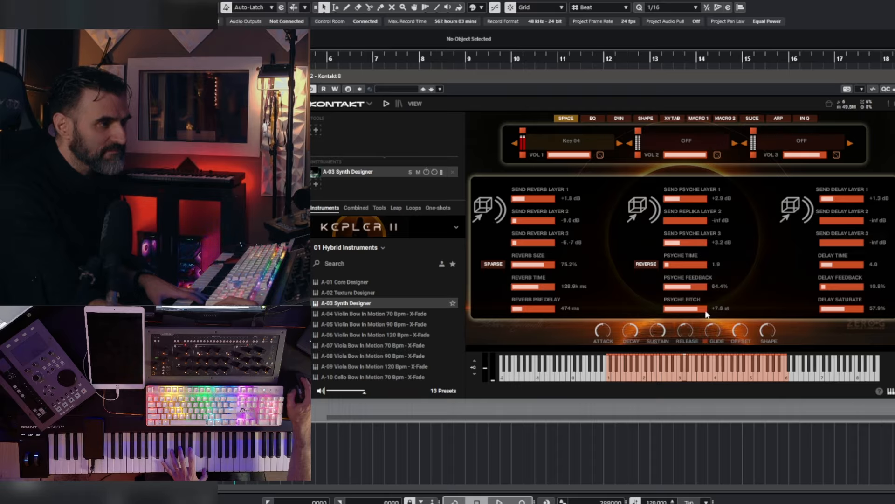
drag(706, 313, 698, 310)
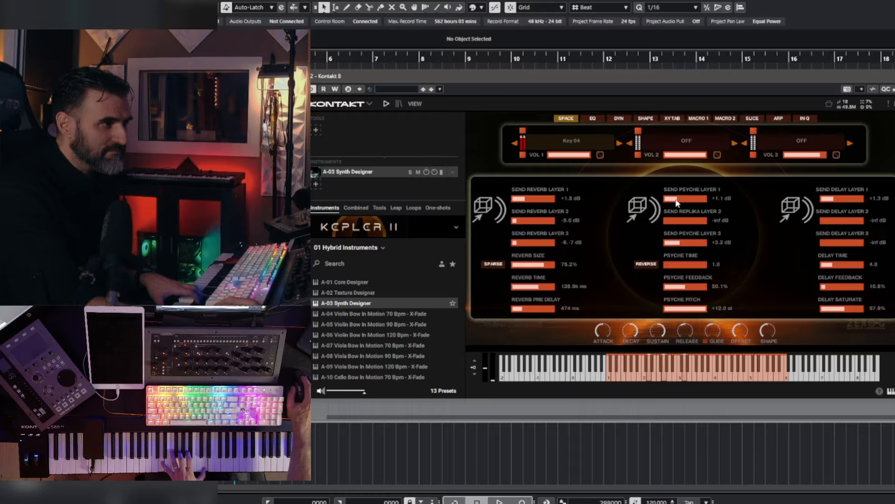
Step: In the dynamics effects, set layer 1's compressor to input +27 dB, attack 47.3 ms, release 217 ms and ratio 9.9:1
click(619, 119)
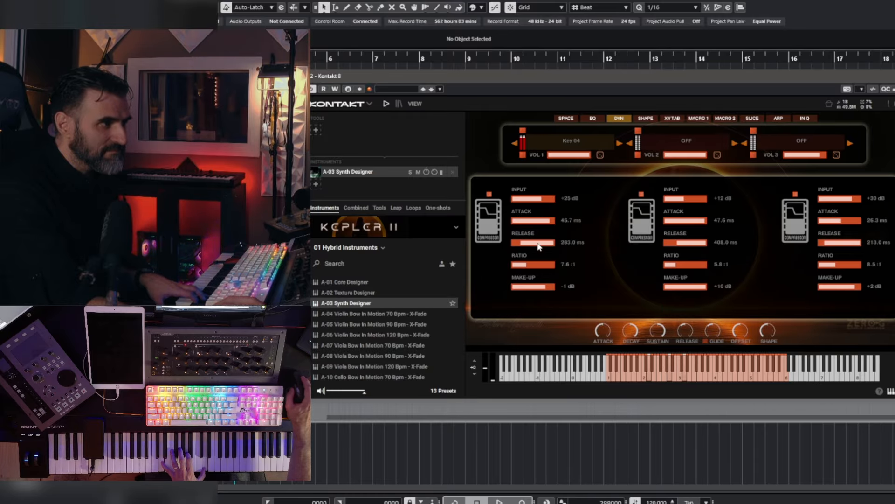
drag(532, 199, 543, 221)
click(490, 194)
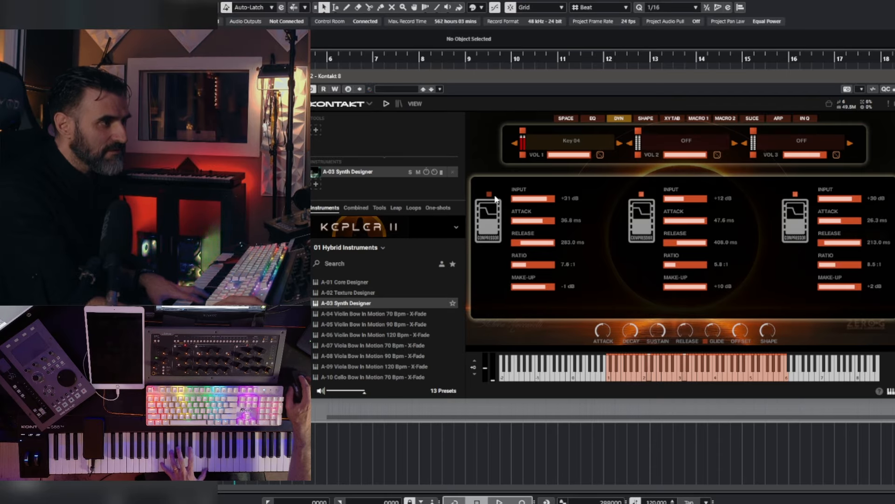
drag(531, 203, 550, 264)
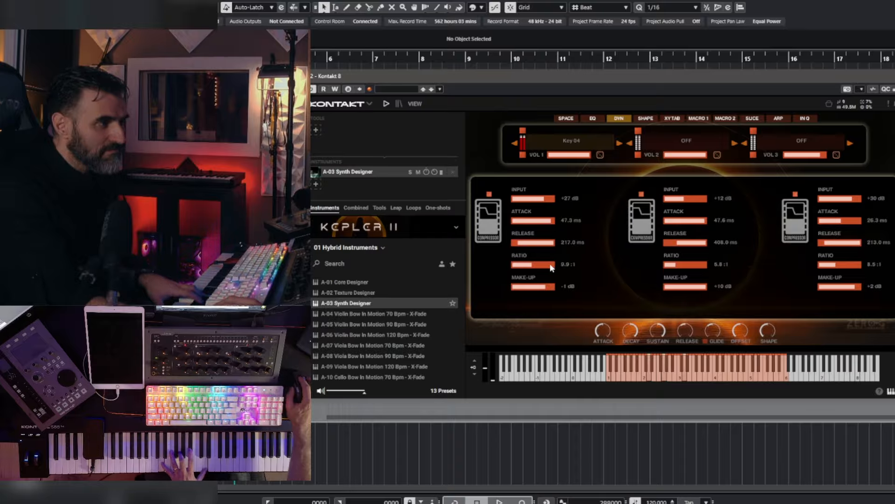
Step: In the Shape effects, change layer 1's saturation type to Analog and adjust its drive to a low level
click(645, 118)
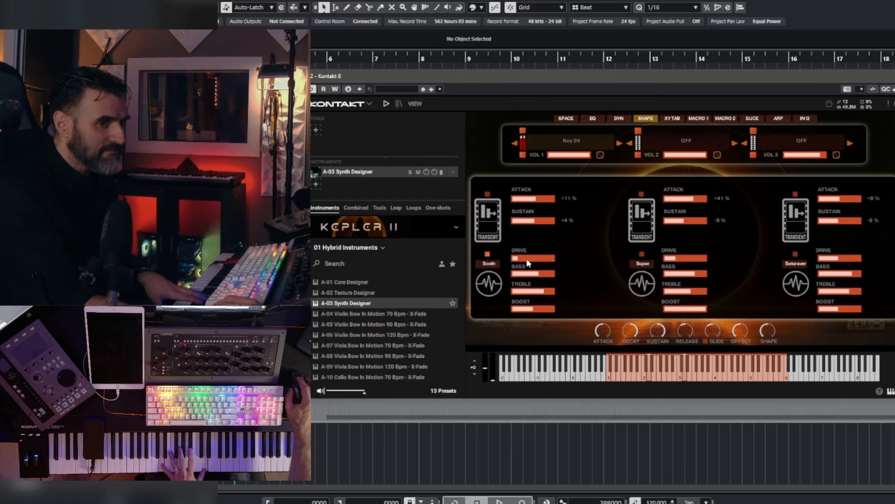
click(490, 265)
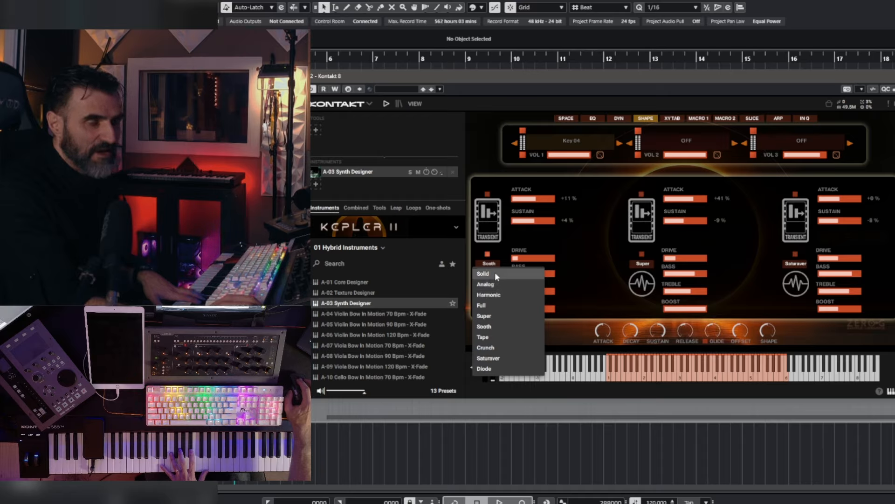
click(496, 283)
drag(536, 265, 568, 259)
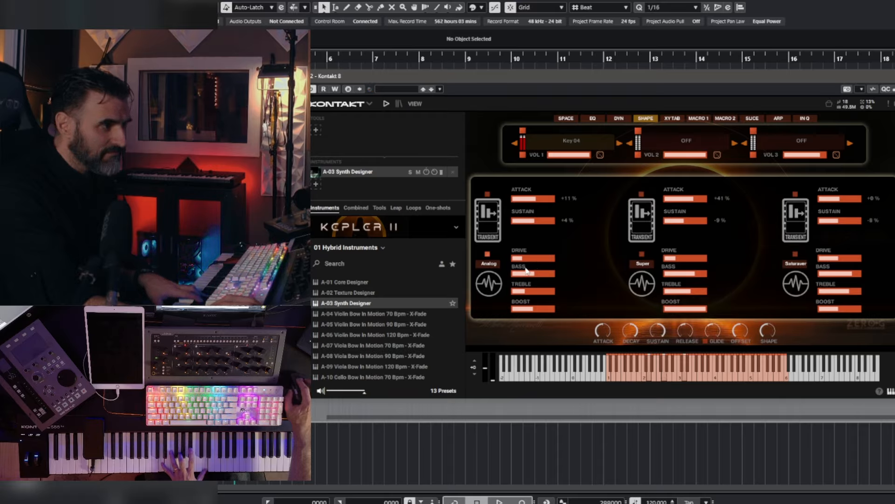
drag(526, 267, 512, 260)
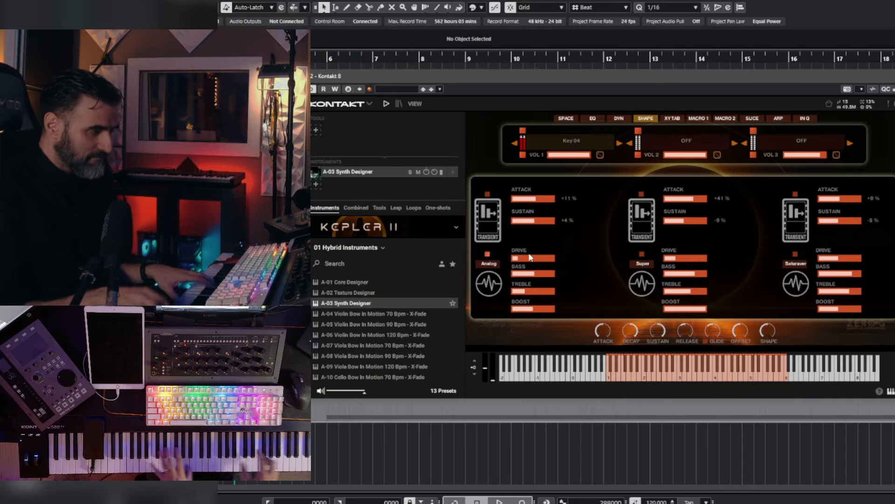
Step: Load the Key 10 sound into layer 2 and solo that layer
click(566, 119)
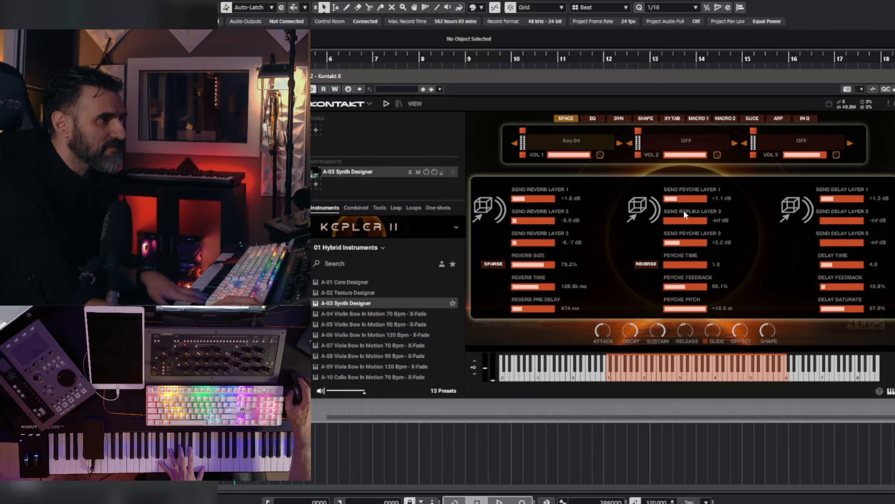
click(524, 158)
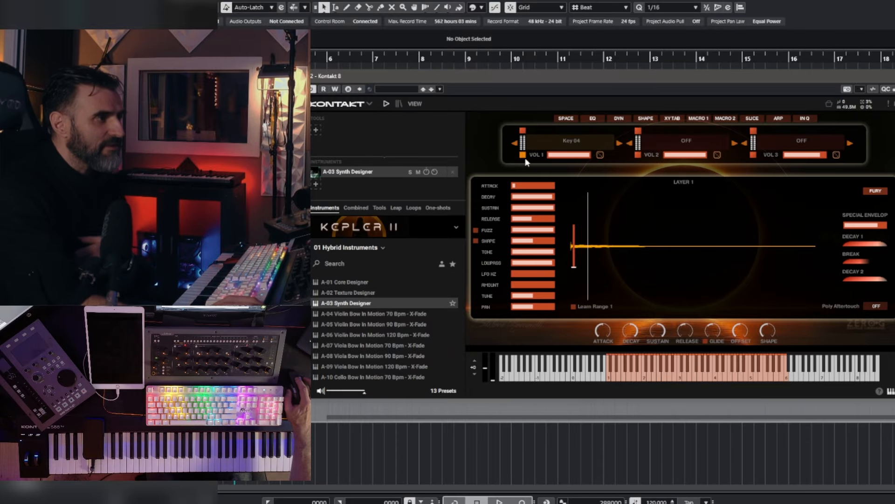
click(709, 143)
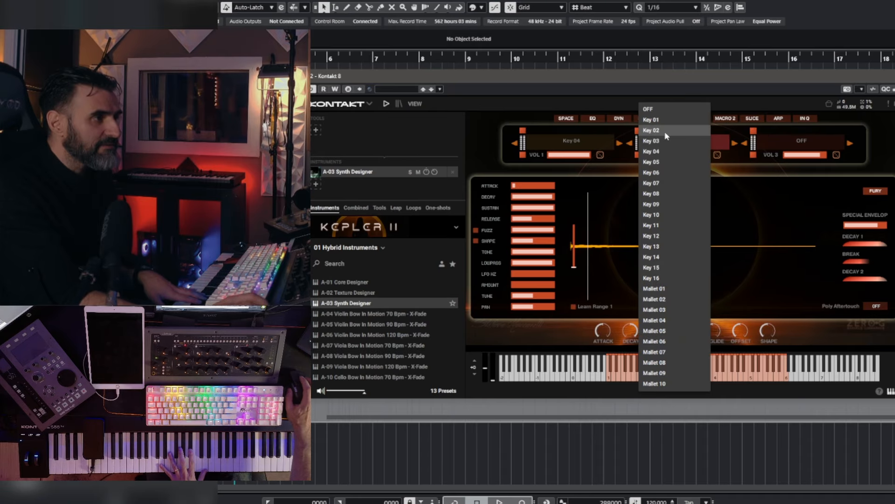
click(664, 215)
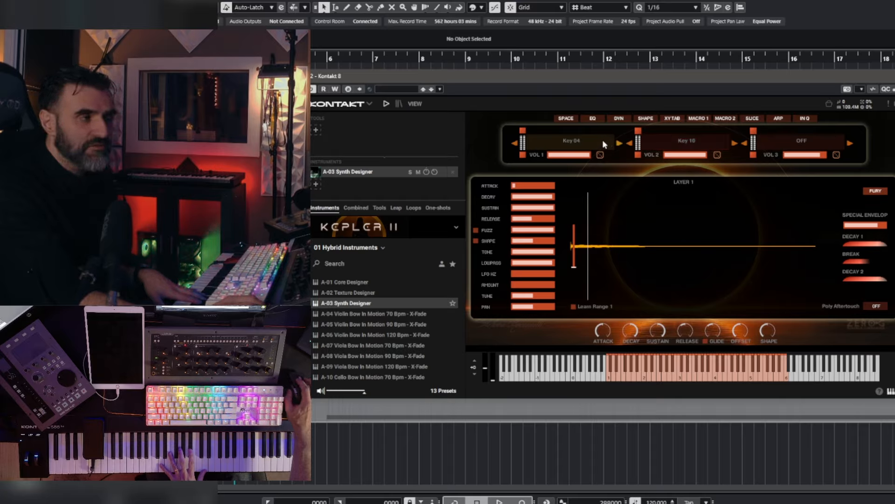
click(639, 132)
click(638, 132)
click(638, 132)
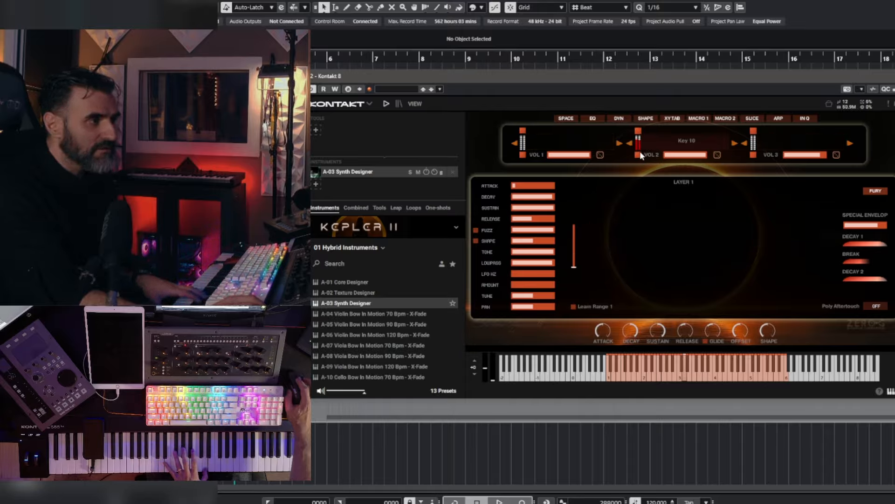
Step: Shorten layer 2's attack and turn its Poly Aftertouch off
click(638, 155)
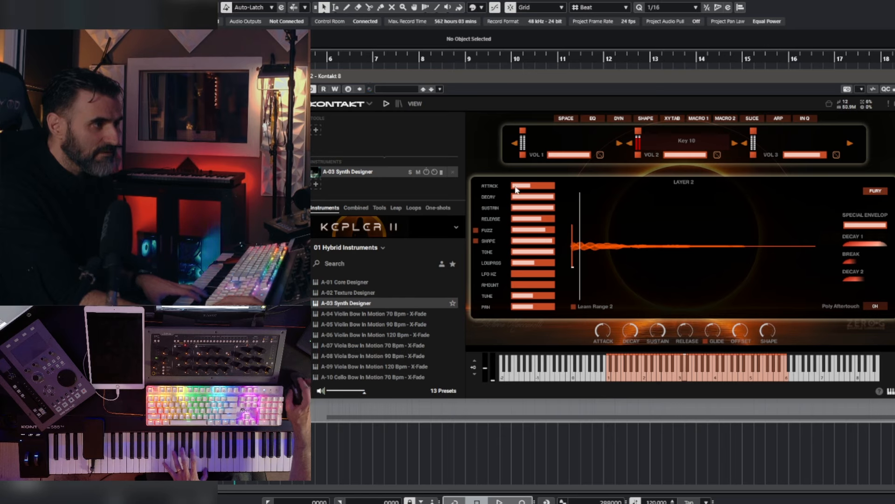
drag(521, 187, 505, 189)
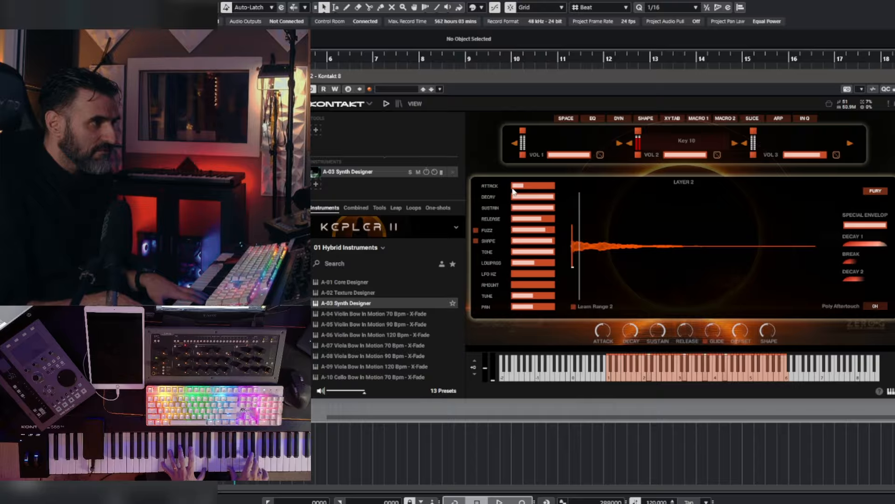
click(876, 307)
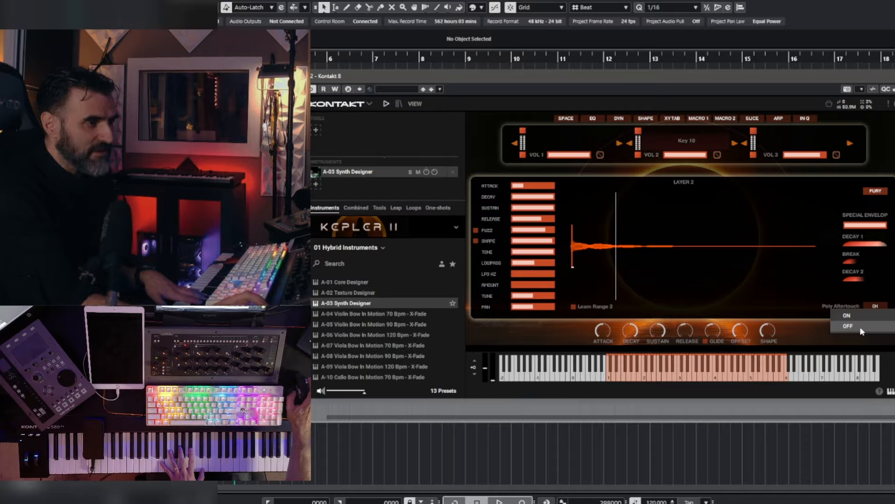
click(860, 326)
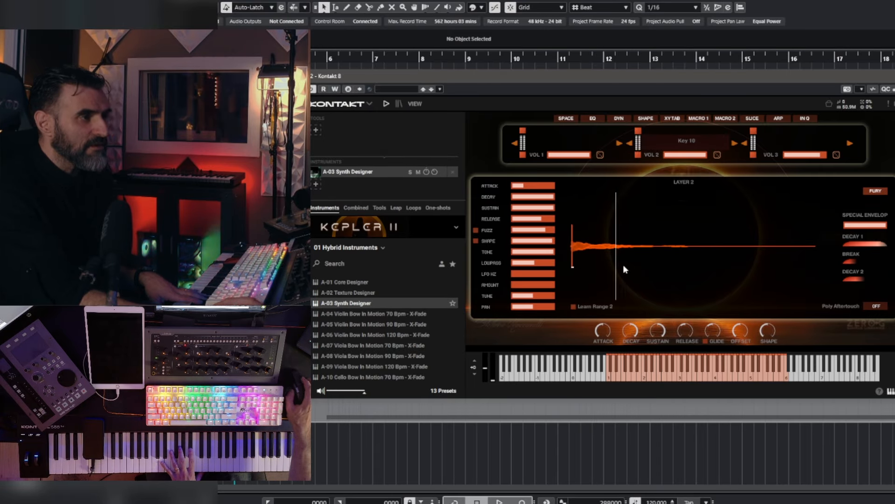
Step: In Macro 1, assign the second sequence to OffSet 2 CC 42, set it to 4 steps and adjust its first three step levels
click(699, 119)
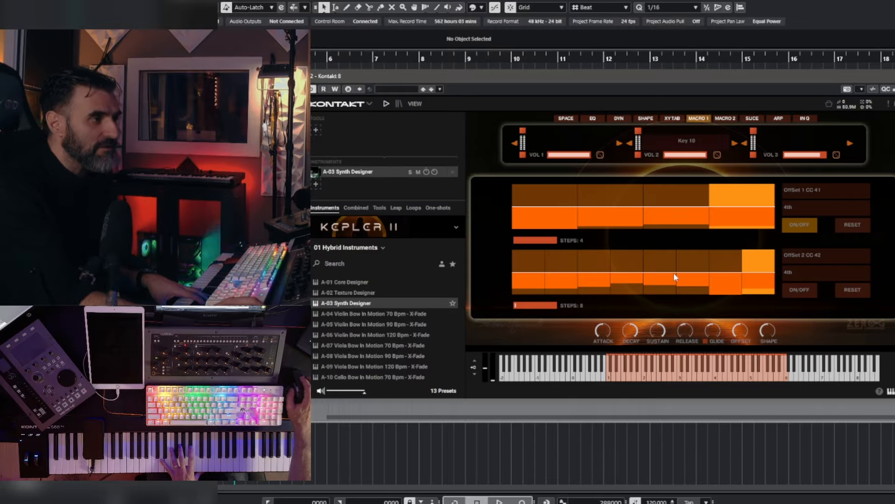
click(815, 256)
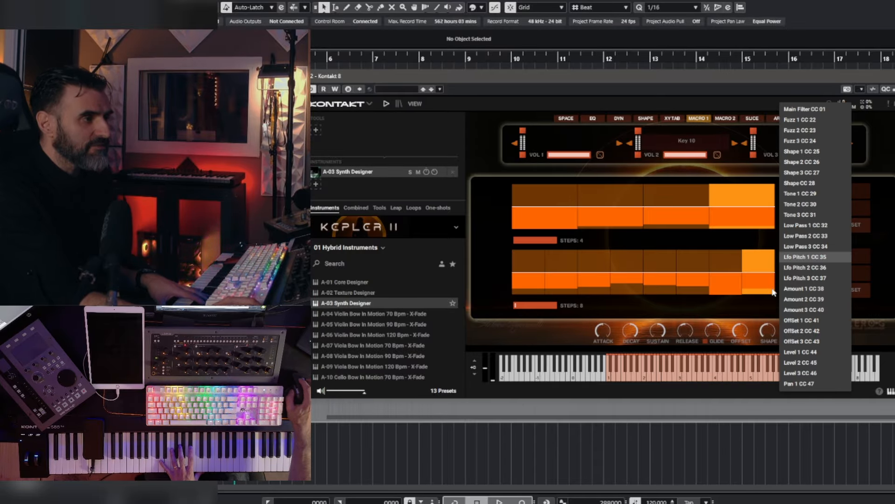
click(802, 331)
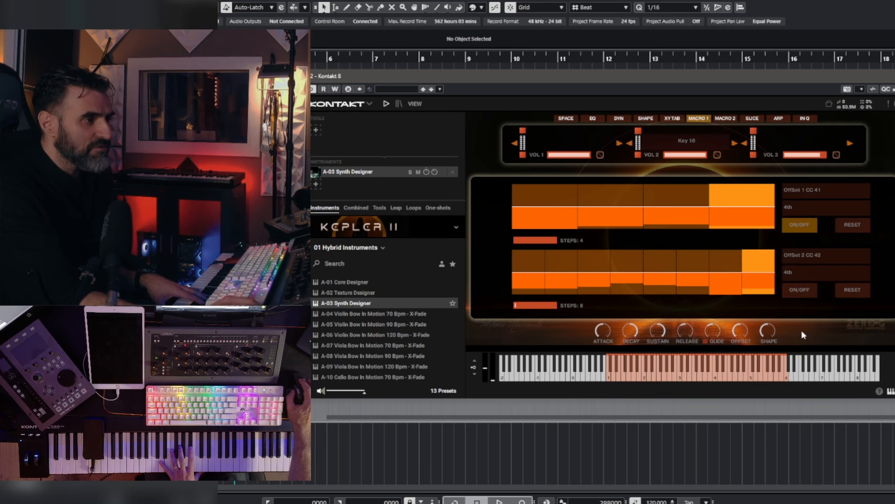
drag(540, 306, 370, 296)
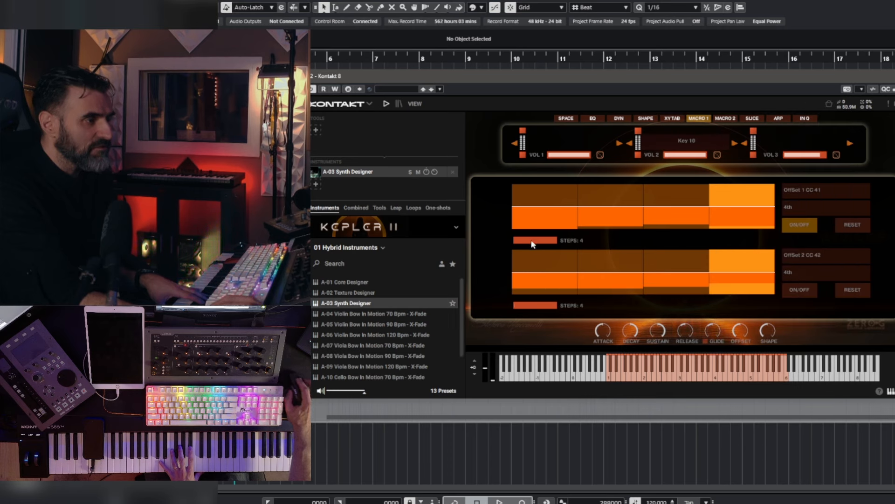
drag(560, 291, 561, 294)
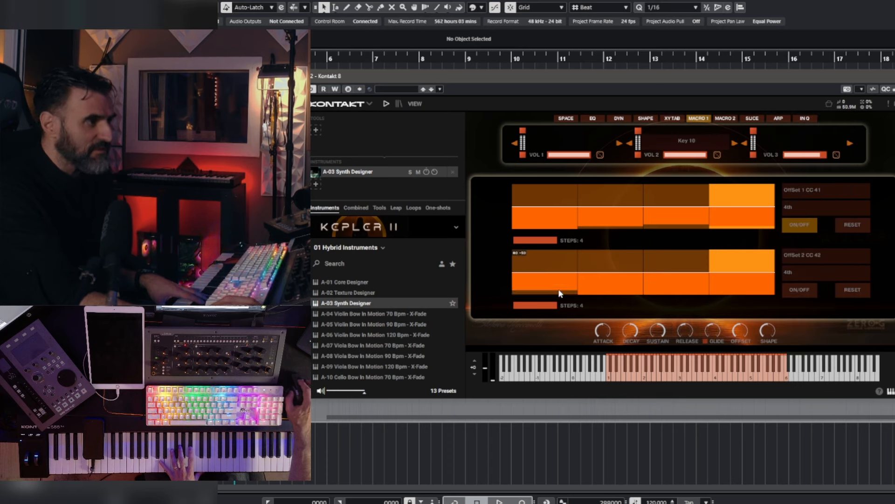
click(601, 292)
click(670, 292)
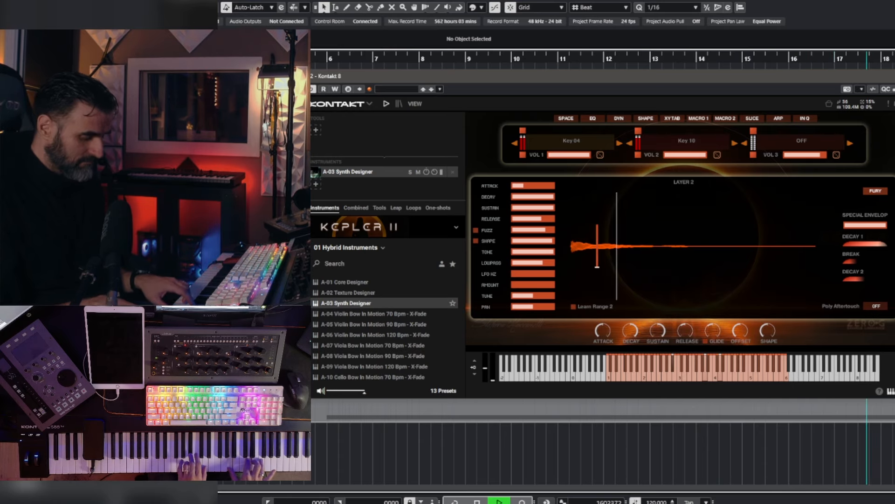
Step: Stop playback and lower the EQ low band to -1 dB on layer 1 and -4 dB on layer 2
key(space)
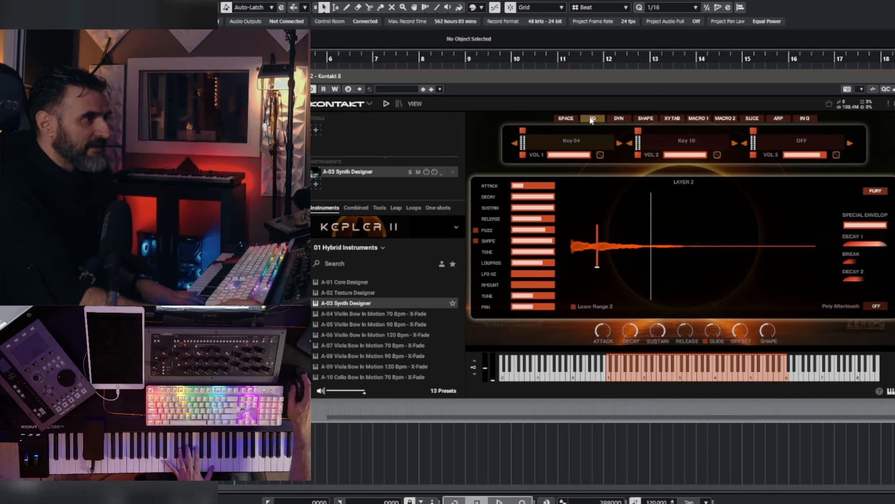
click(591, 119)
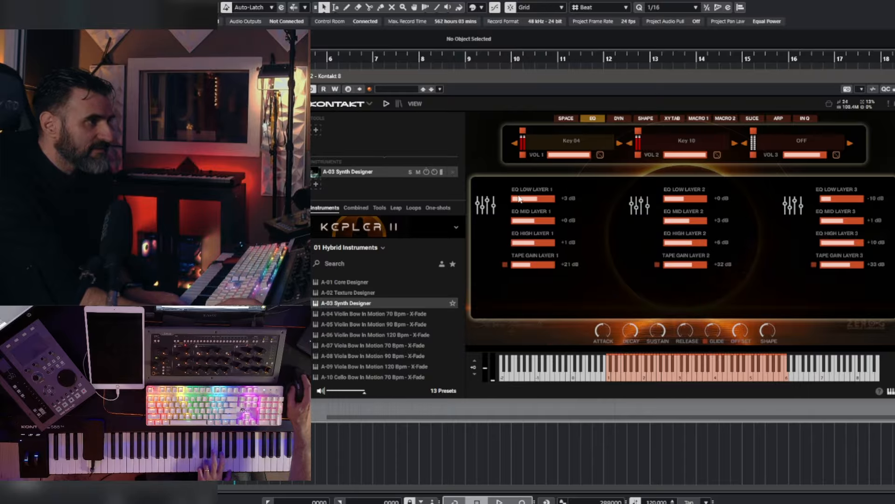
drag(511, 199, 508, 199)
drag(666, 204, 657, 202)
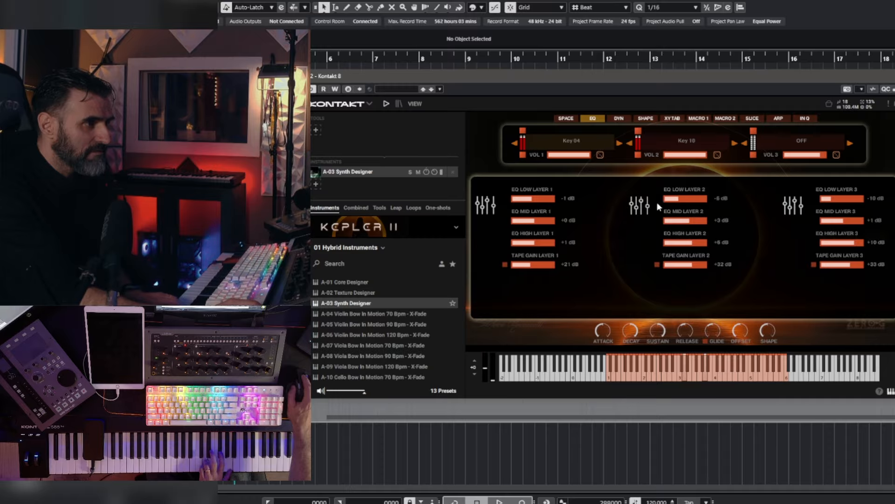
Step: Start recording a performance of the layered Key 04 and Key 10 sound
key(h)
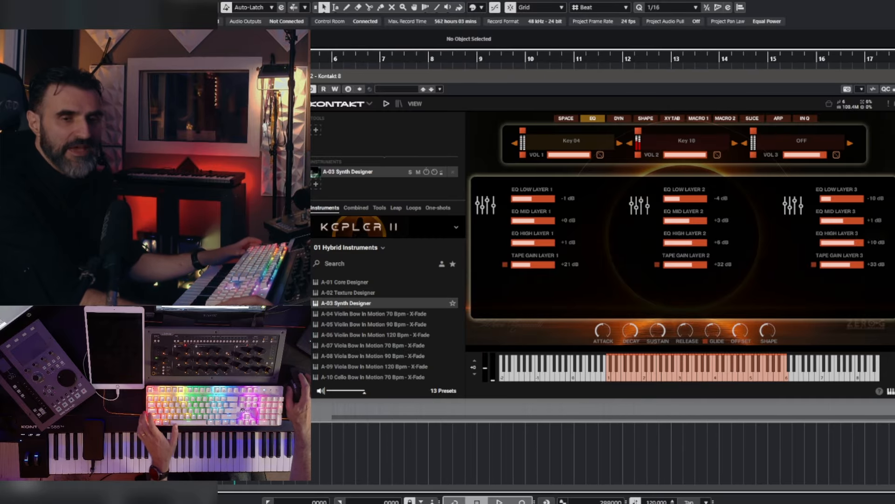
key(KP_Multiply)
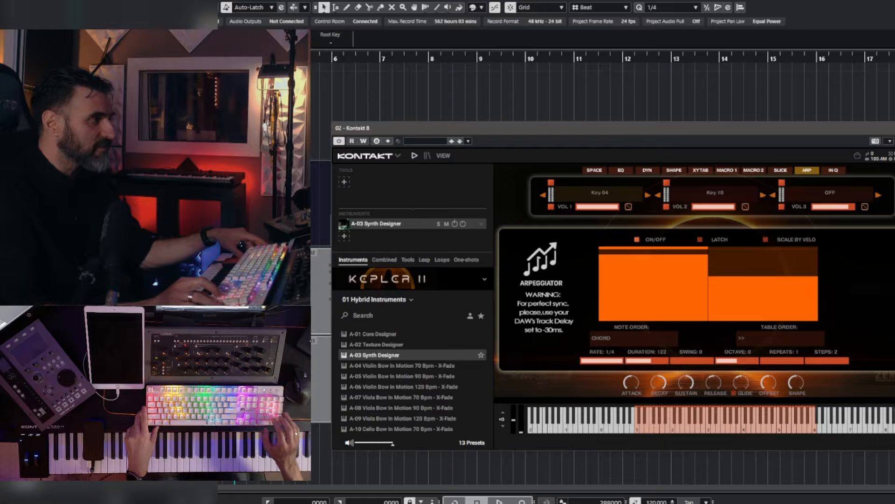
Step: Trim the start of the Kontakt 8 01 part to bar 6 and play it back from there
drag(583, 128, 635, 123)
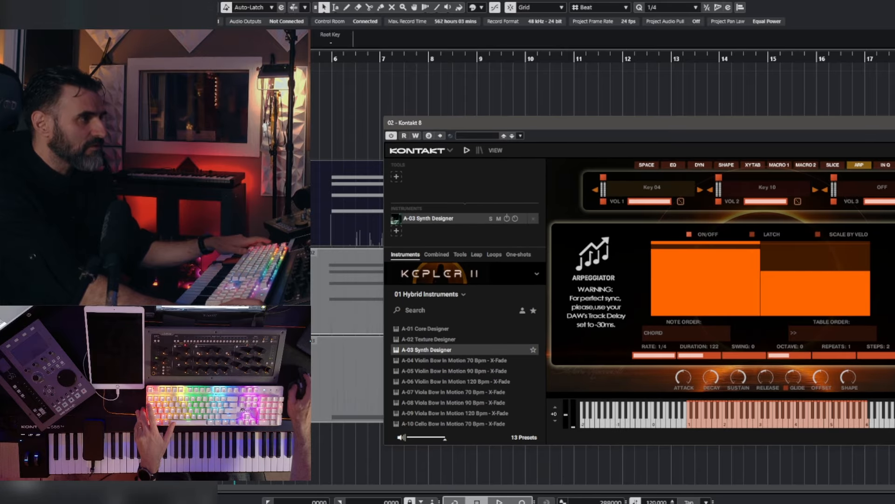
drag(235, 243, 332, 244)
double_click(330, 58)
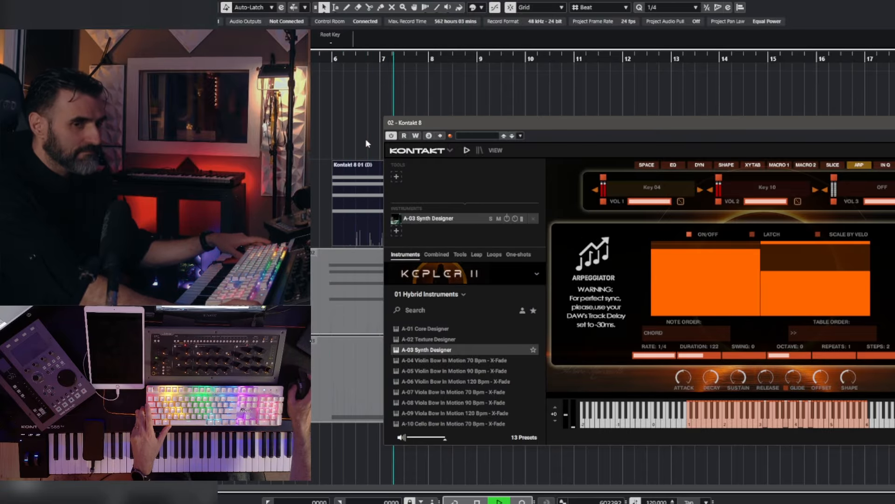
drag(727, 125, 652, 89)
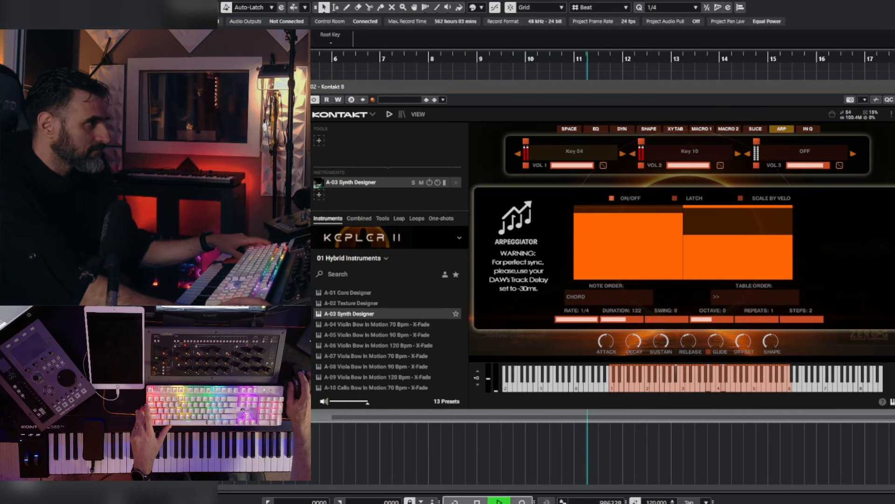
key(space)
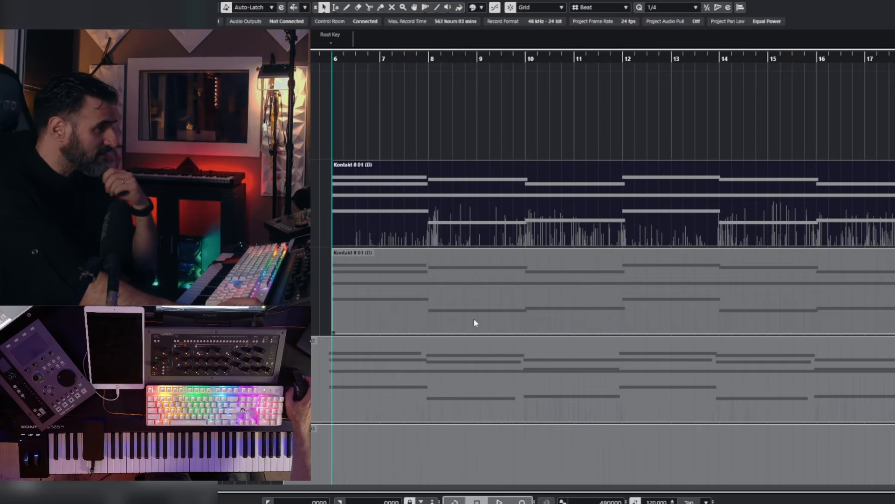
Step: Delete the lower duplicate Kontakt 8 01 part and turn off layer 2 in the synth
click(474, 316)
key(Delete)
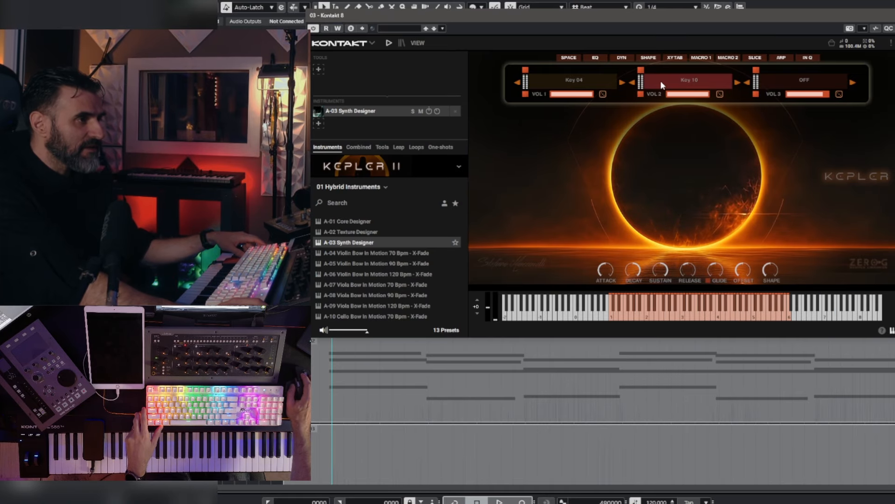
click(660, 81)
click(673, 44)
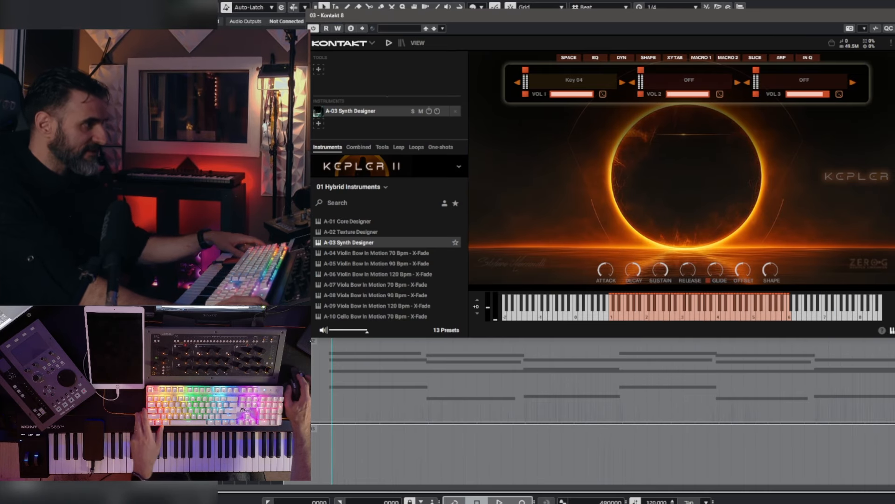
Step: Load Drum Kit 01 into layer 1 and show the layer 1 settings
click(578, 80)
scroll(566, 281, down, 10)
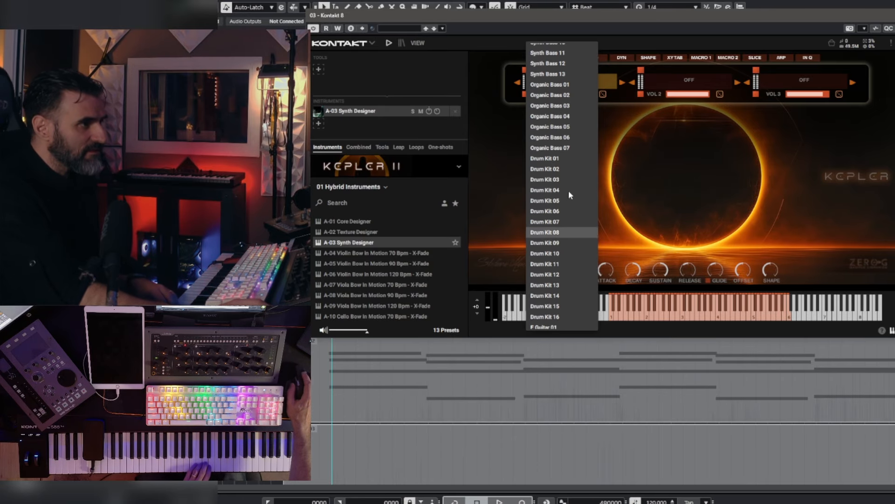
click(553, 157)
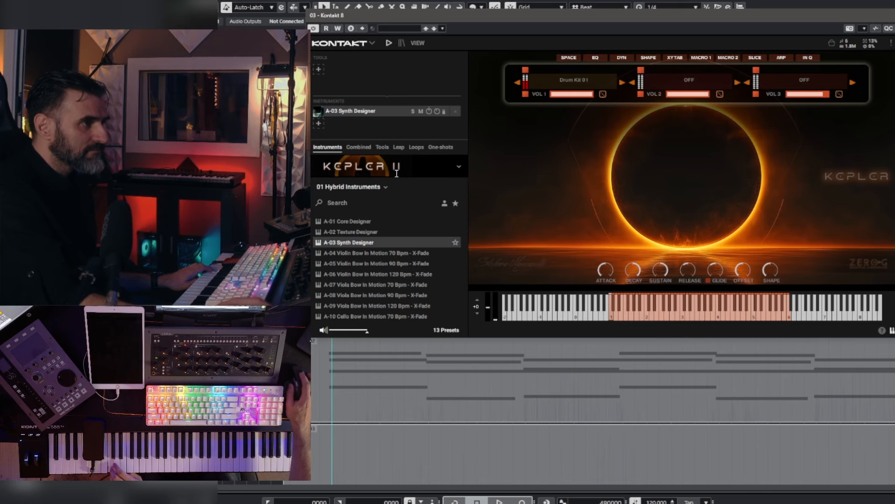
click(525, 95)
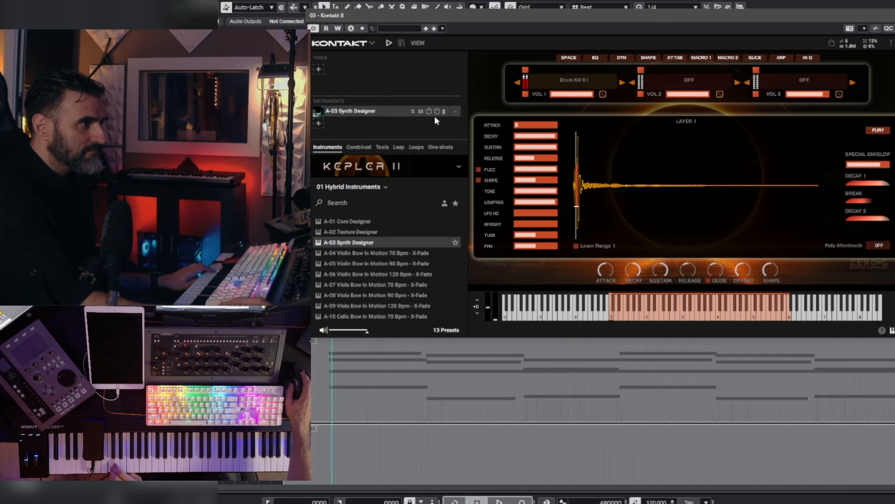
Step: Lower the reverb send of layer 1 to about -10.1 dB
drag(406, 12, 643, 19)
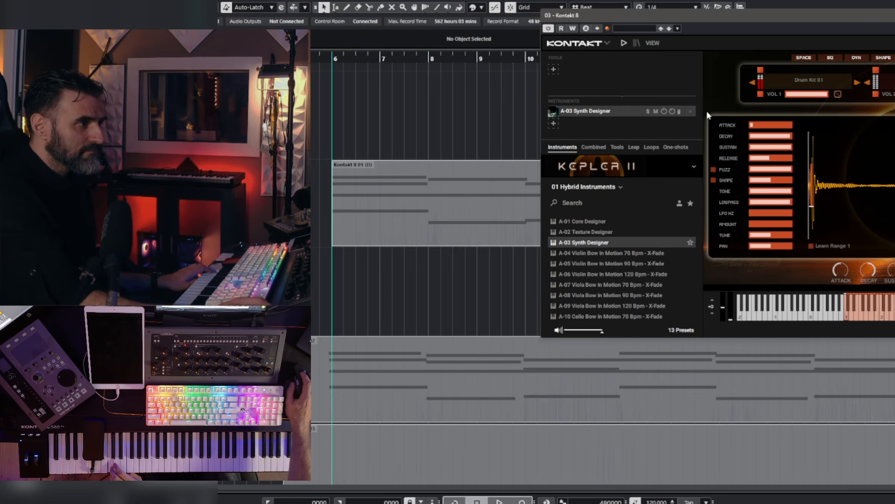
click(804, 58)
drag(780, 138, 752, 140)
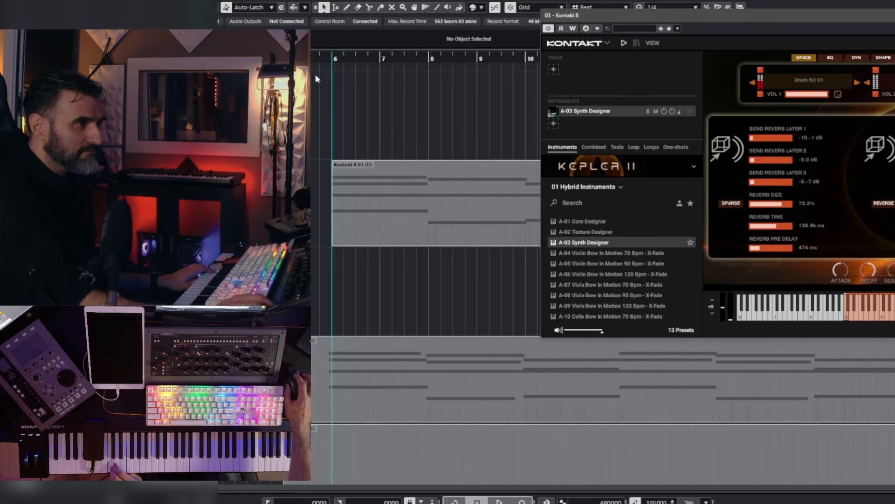
Step: Play the project with Drum Kit 01, stopping and restarting playback shortly before bar 6
key(space)
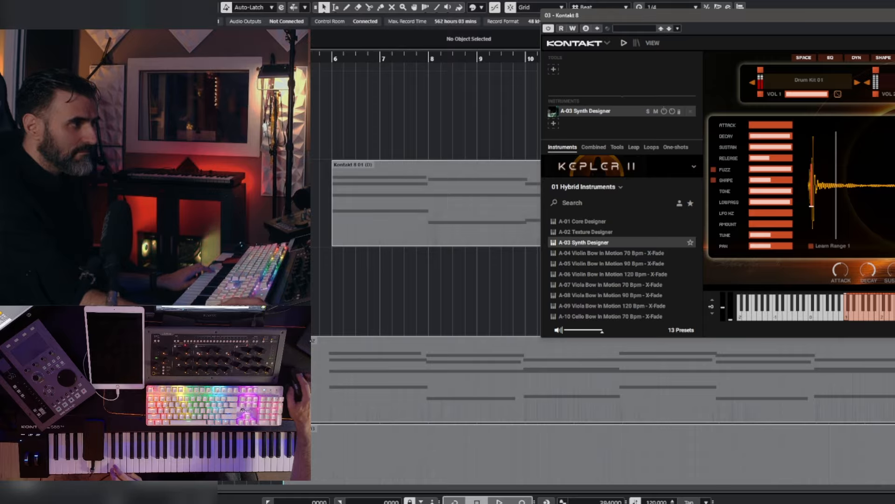
key(space)
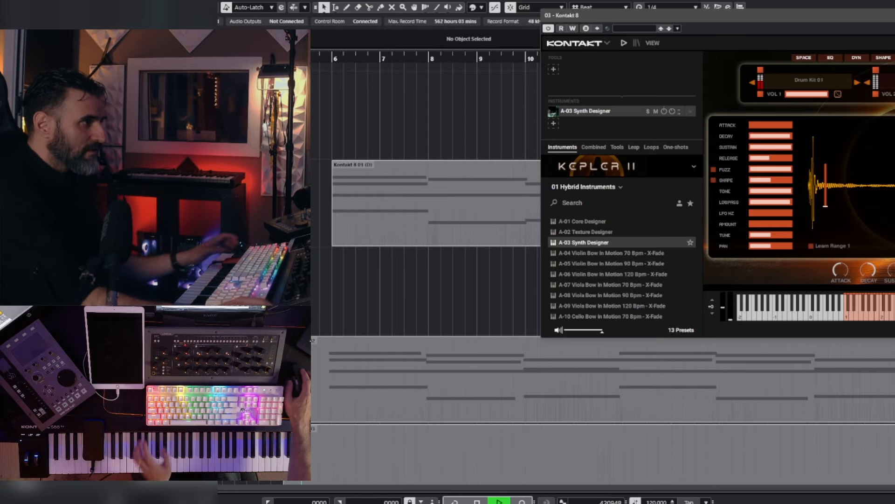
key(space)
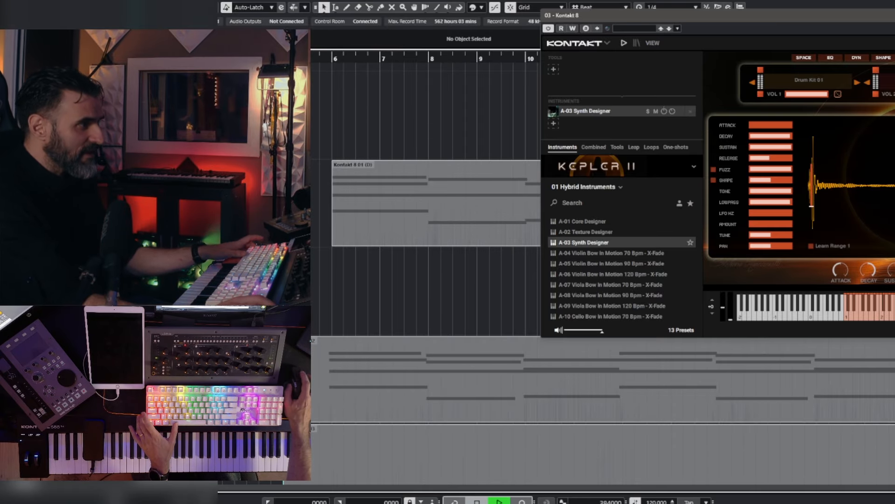
key(space)
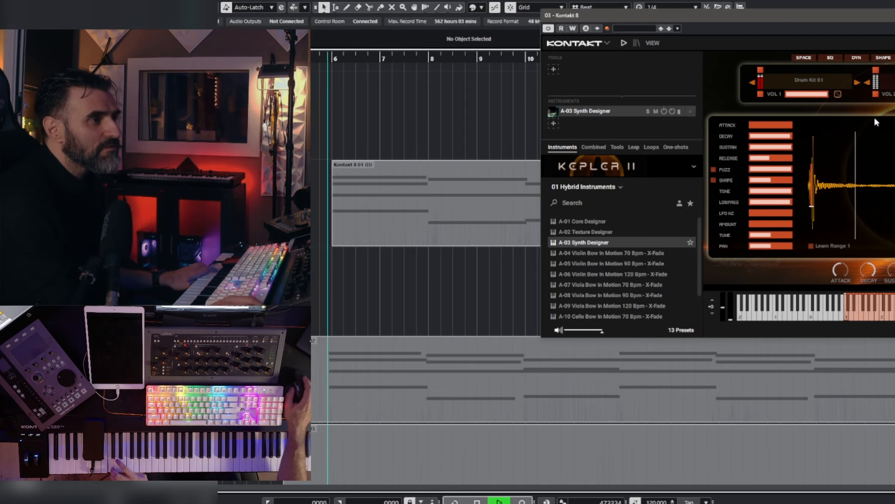
Step: In Macro 1, set the OffSet 1 CC 41 sequence rate to 8th and switch off the OffSet 2 CC 42 sequence
drag(783, 18, 516, 57)
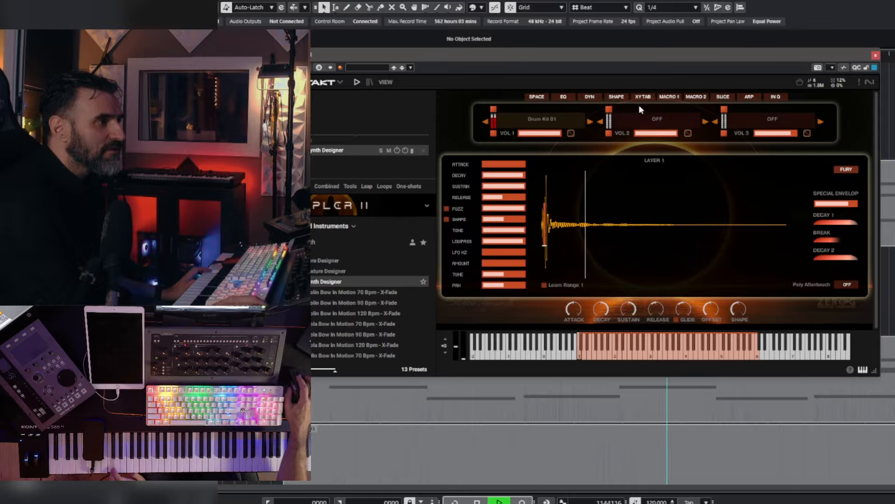
click(669, 97)
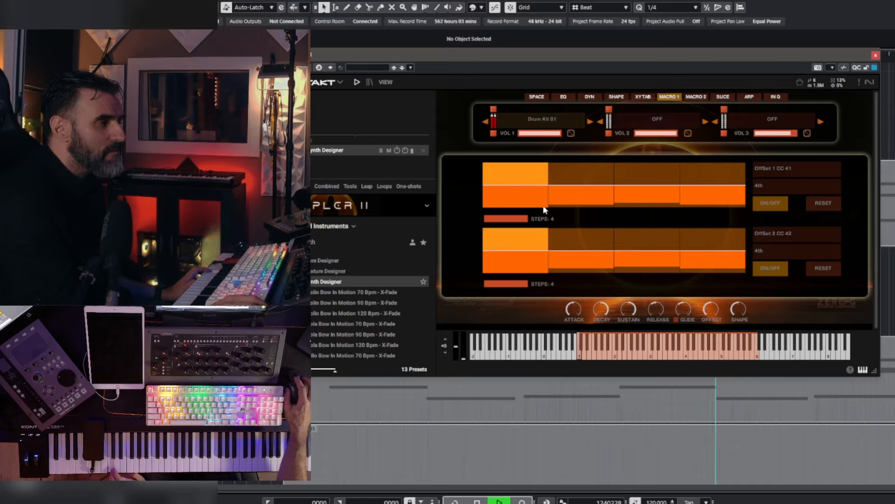
click(777, 187)
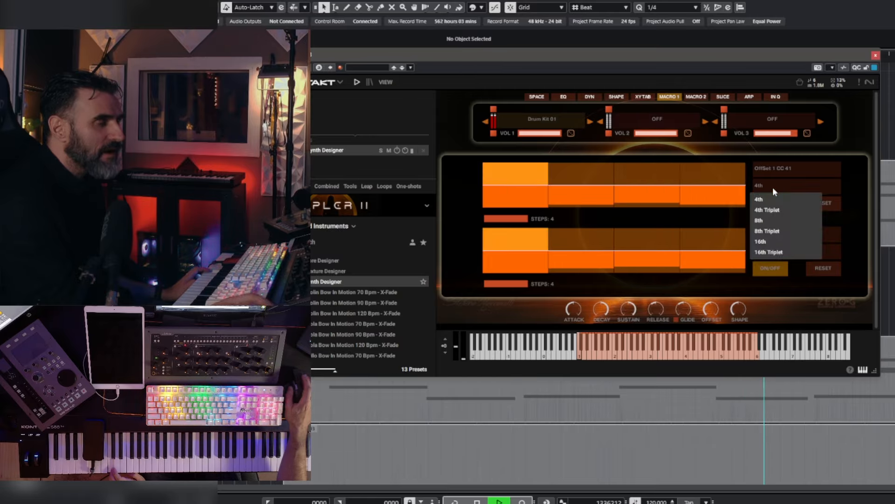
click(771, 220)
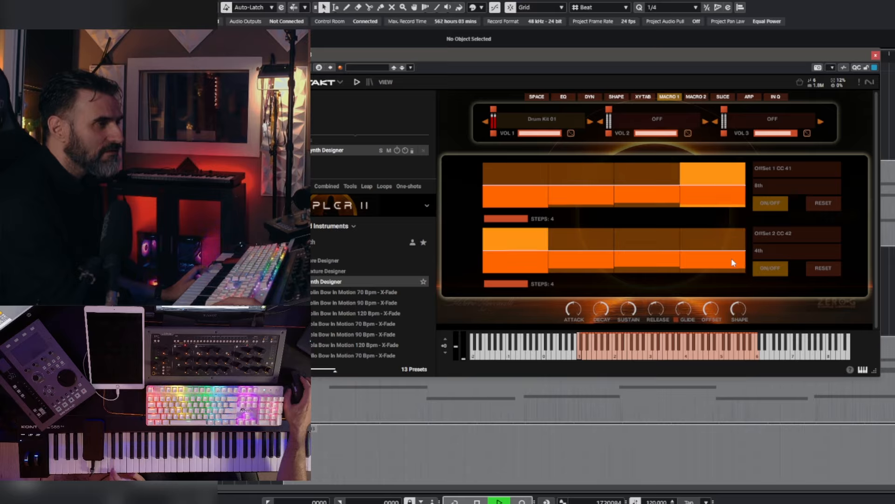
click(760, 265)
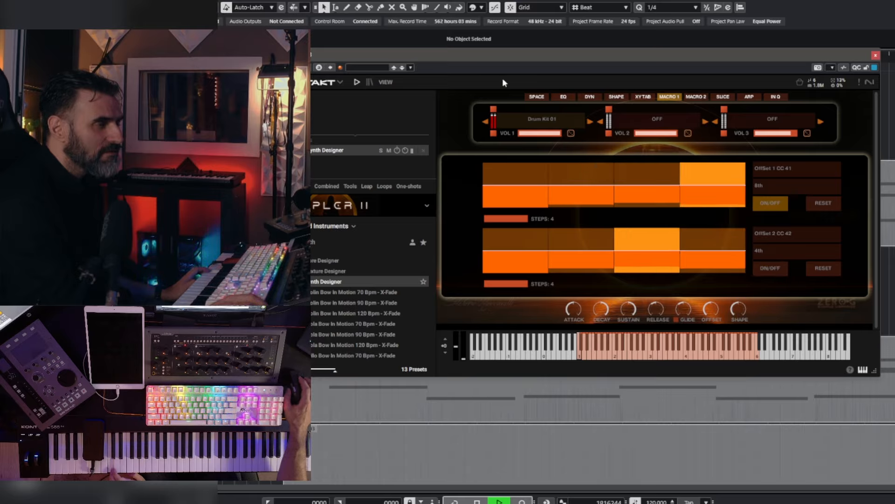
Step: Lower the drive of layer 1's Analog saturation in the Shape settings
click(492, 134)
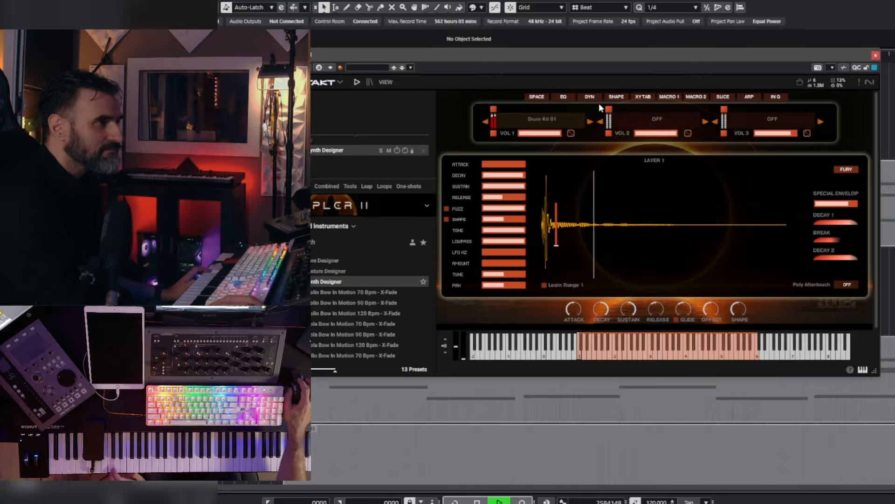
click(614, 99)
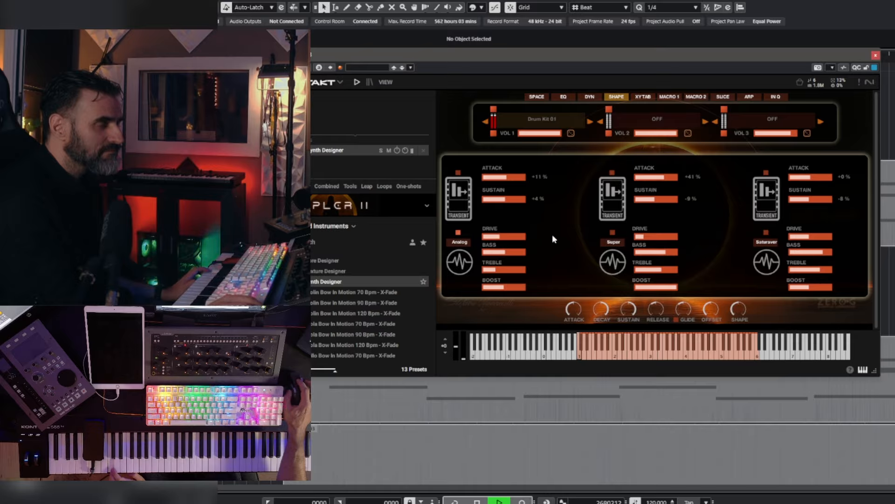
drag(534, 235, 514, 237)
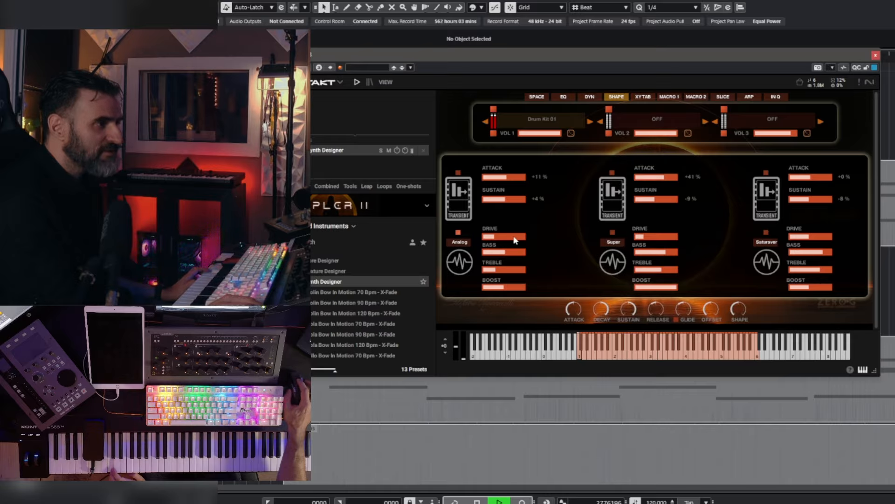
Step: Audition the Harmonic, Super, Crunch and Saturaver saturation types on layer 1 and settle on Solid
click(460, 242)
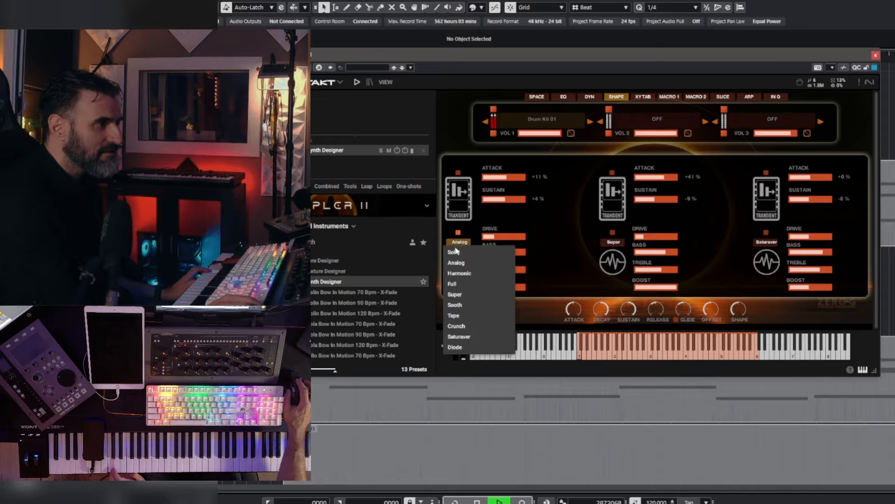
click(468, 274)
click(453, 248)
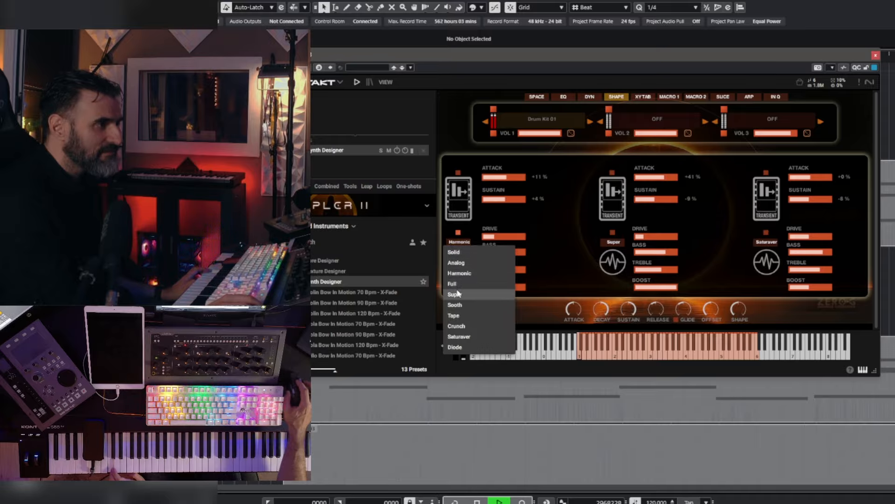
click(487, 270)
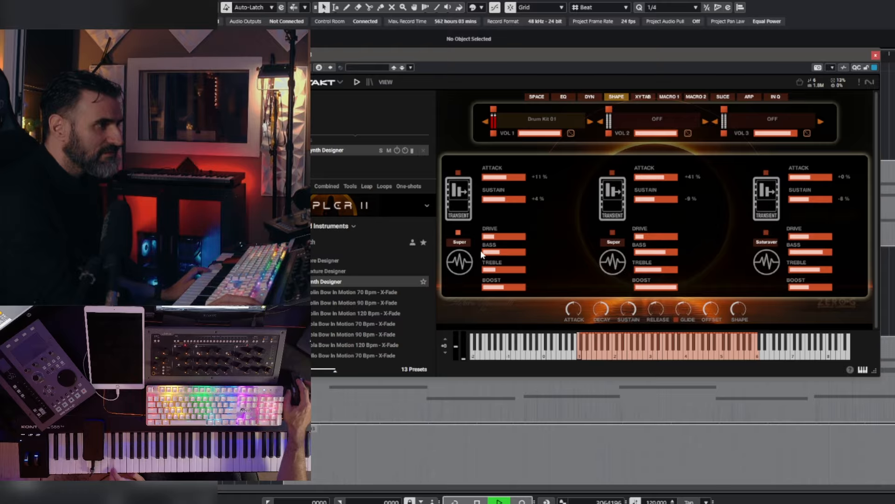
click(460, 242)
click(468, 321)
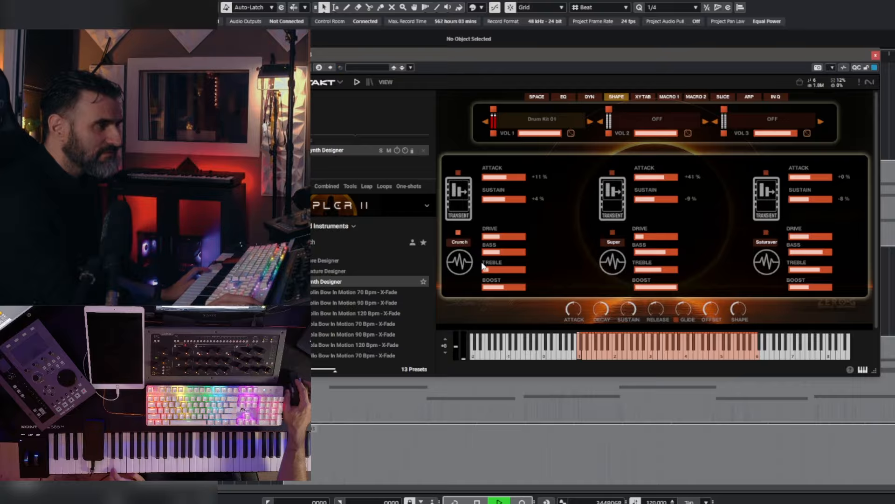
click(459, 242)
click(479, 333)
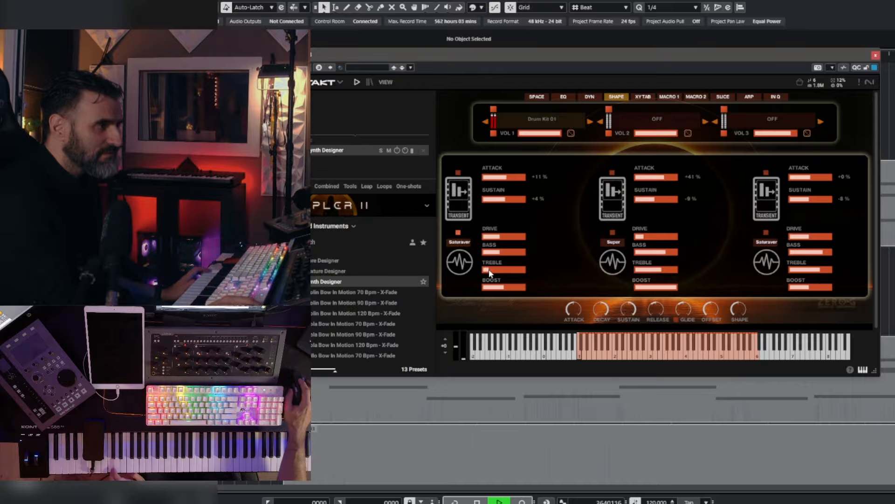
click(451, 242)
click(459, 253)
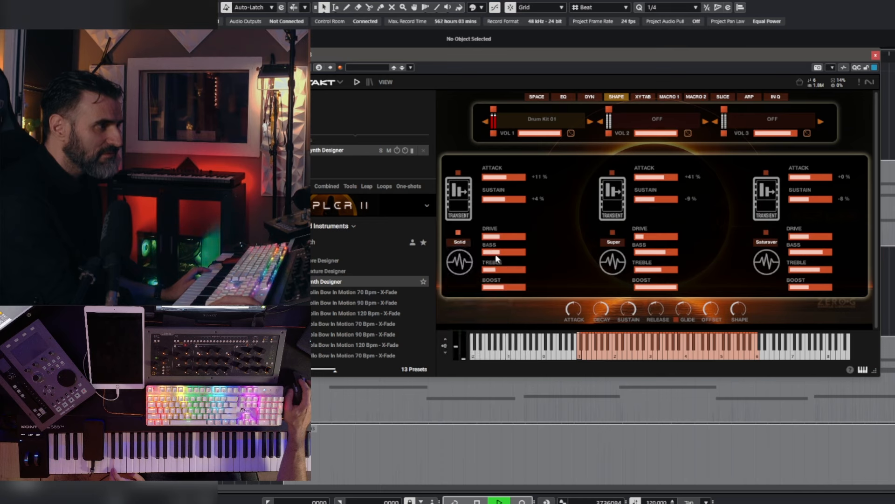
Step: Set layer 1's transient attack to +47 % and sustain to -4 %, and its EQ mid band to -4 dB
click(490, 237)
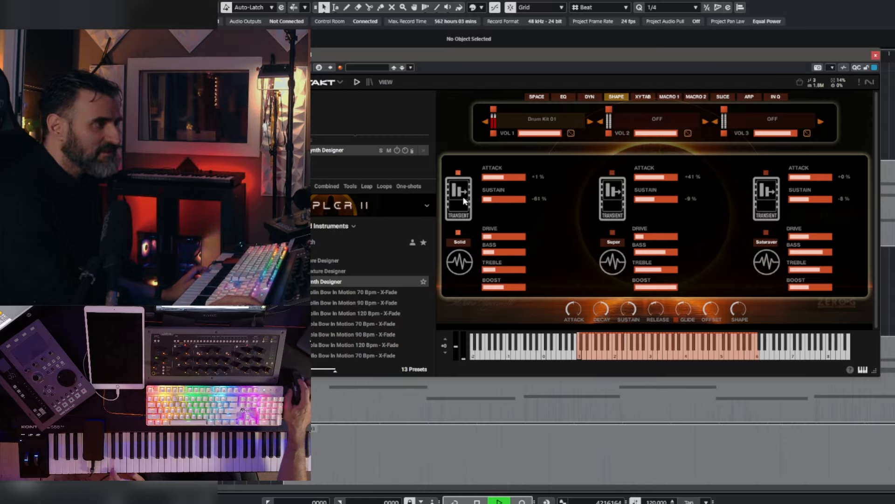
mouse_move(506, 180)
mouse_down()
mouse_move(495, 182)
mouse_move(527, 199)
mouse_move(563, 194)
mouse_move(541, 197)
mouse_move(545, 174)
mouse_move(578, 180)
mouse_move(505, 185)
mouse_up()
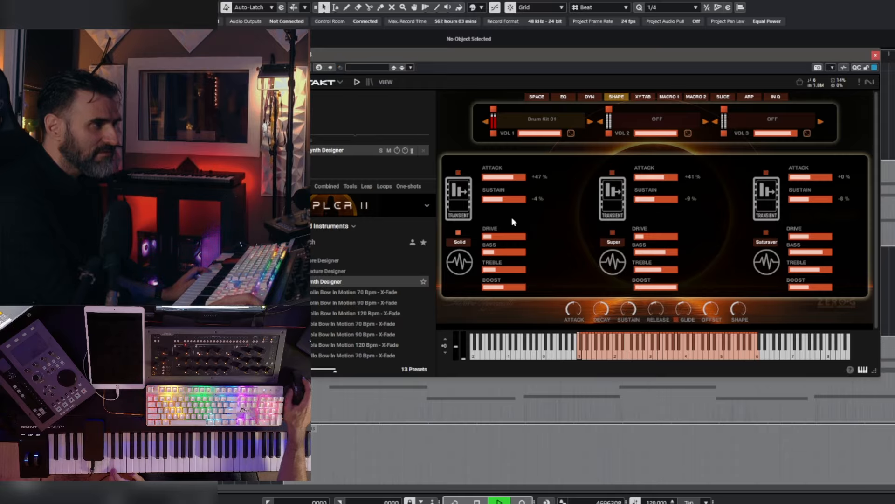
click(564, 97)
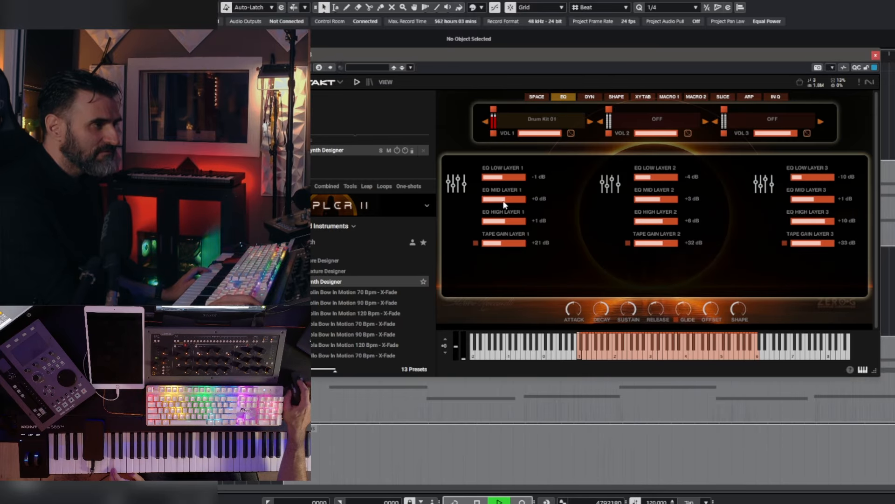
mouse_move(496, 199)
mouse_down()
mouse_move(524, 197)
mouse_move(499, 198)
mouse_up()
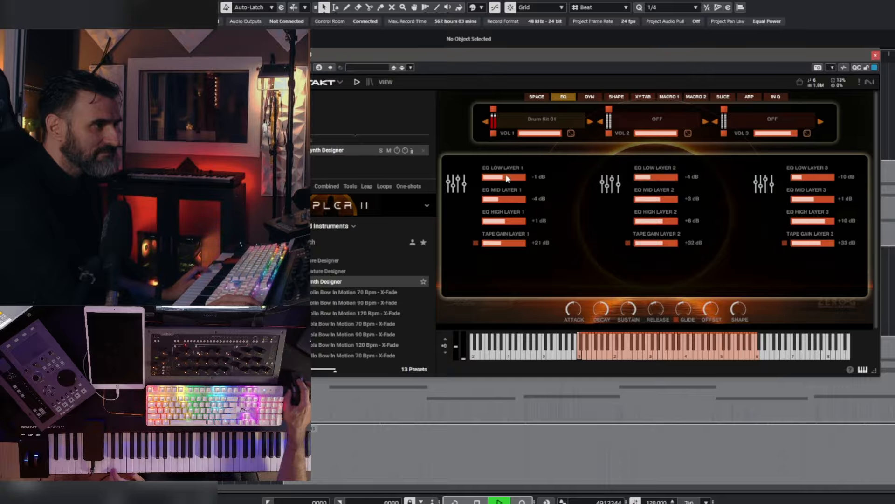
Step: Try different Tune and Lowpass settings on layer 1
click(493, 134)
mouse_move(515, 280)
mouse_down()
mouse_move(388, 263)
mouse_move(499, 276)
mouse_up()
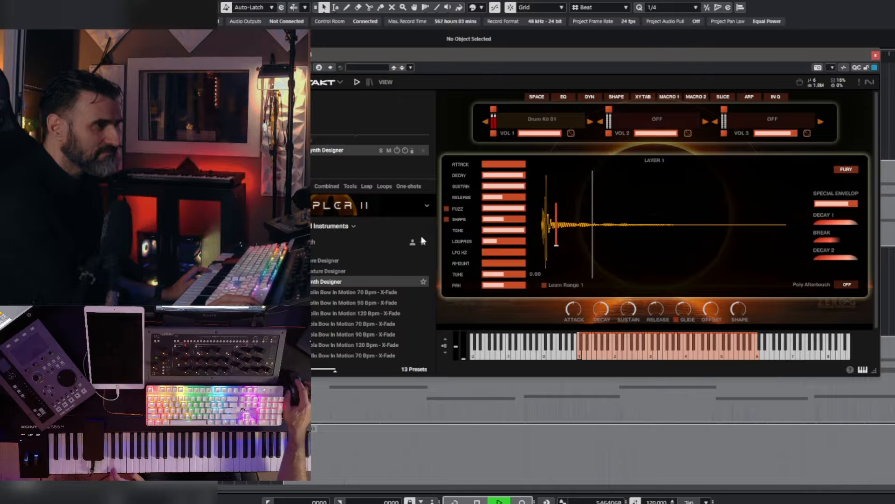
drag(412, 239, 536, 234)
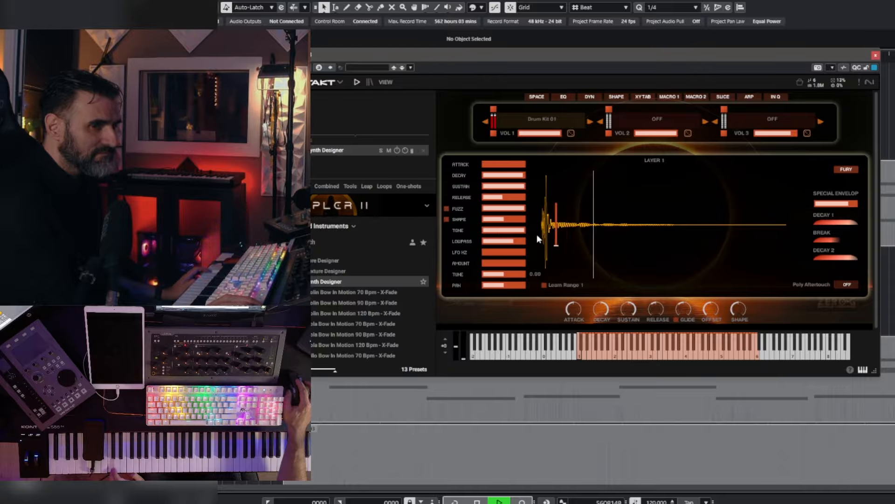
Step: Step layer 1 through the following drum kits up to Drum Kit 04 while playback continues
click(590, 121)
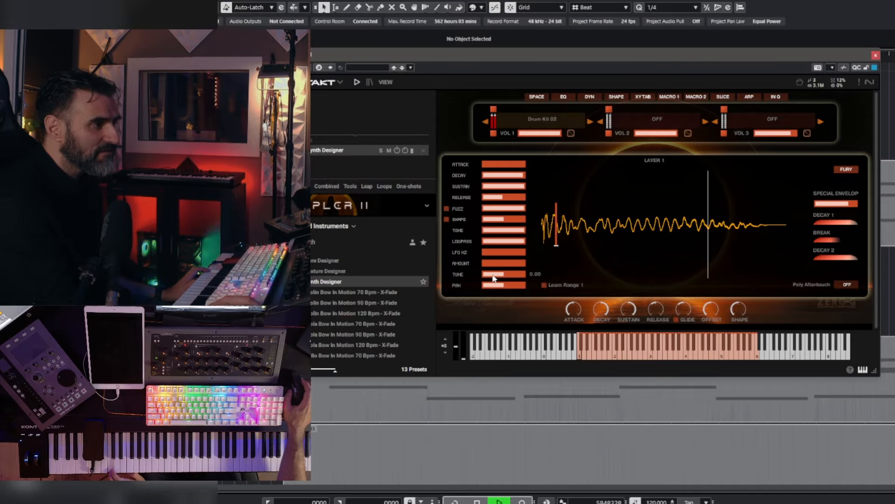
click(589, 122)
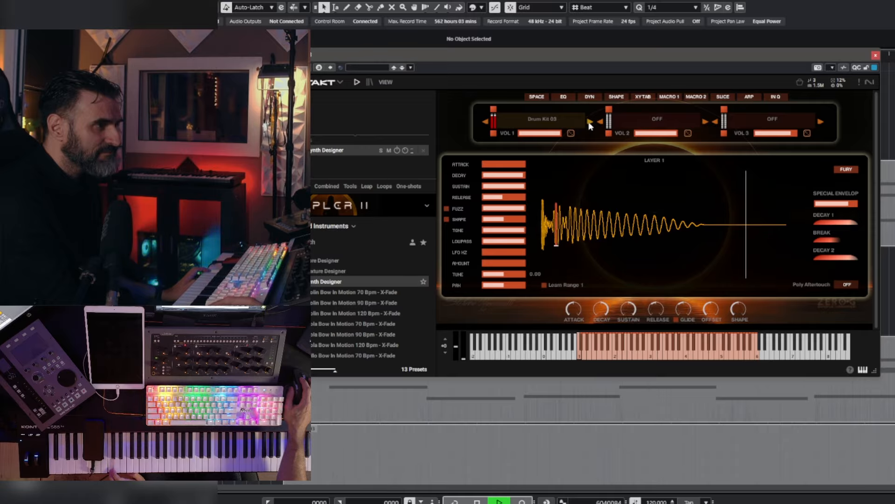
click(590, 122)
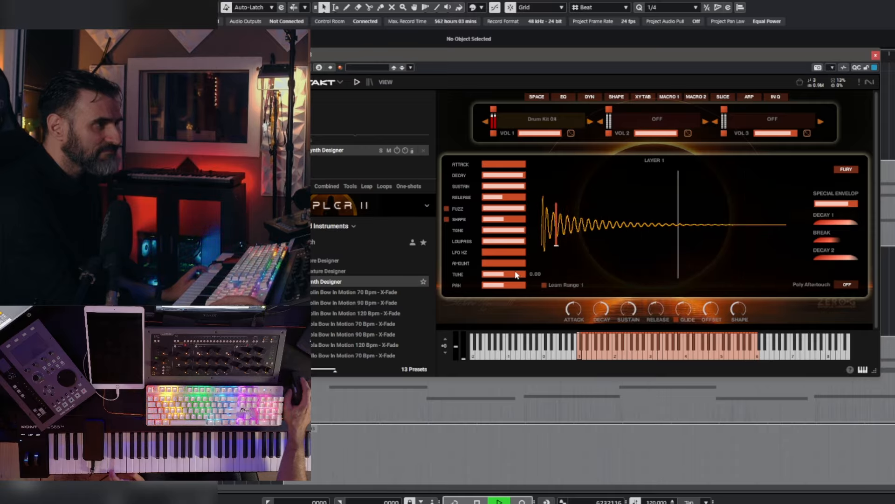
Step: Raise layer 1's Shape amount to maximum and switch the Shape effect on
drag(451, 239, 582, 224)
click(447, 220)
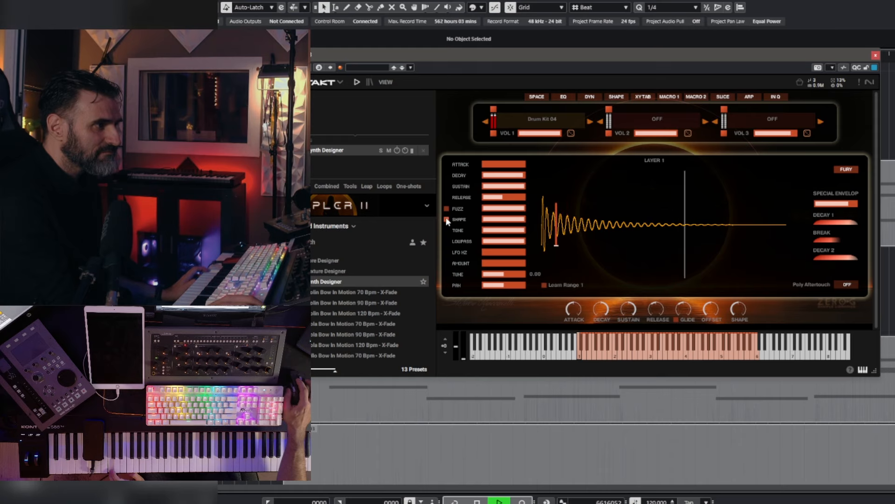
Step: Set layer 1's Tune to -2.00 and move the Kontakt window clear of the arrangement
click(537, 97)
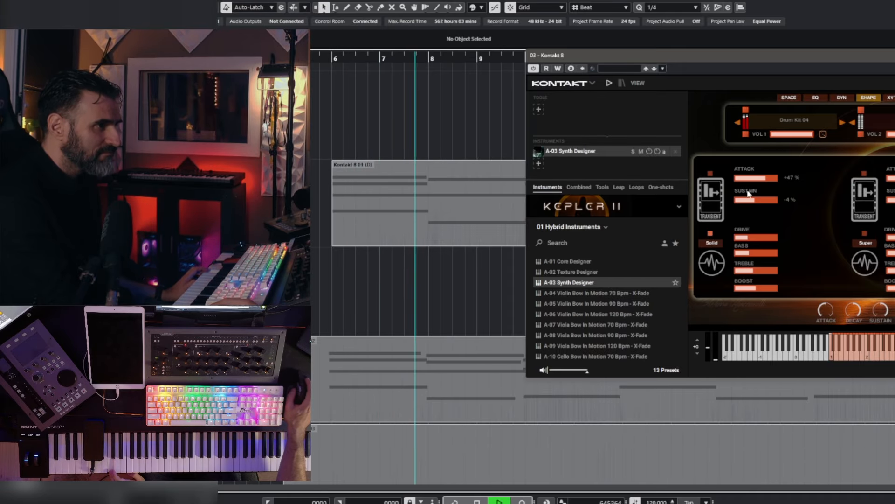
click(868, 97)
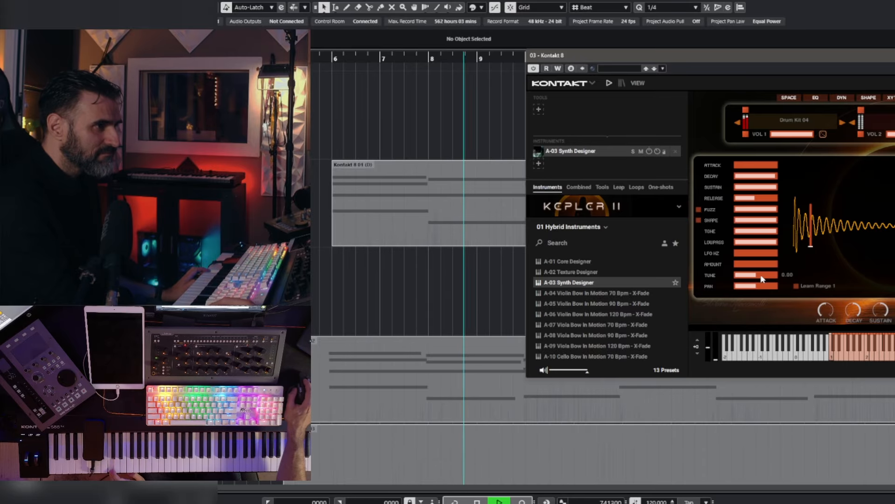
drag(769, 275, 751, 275)
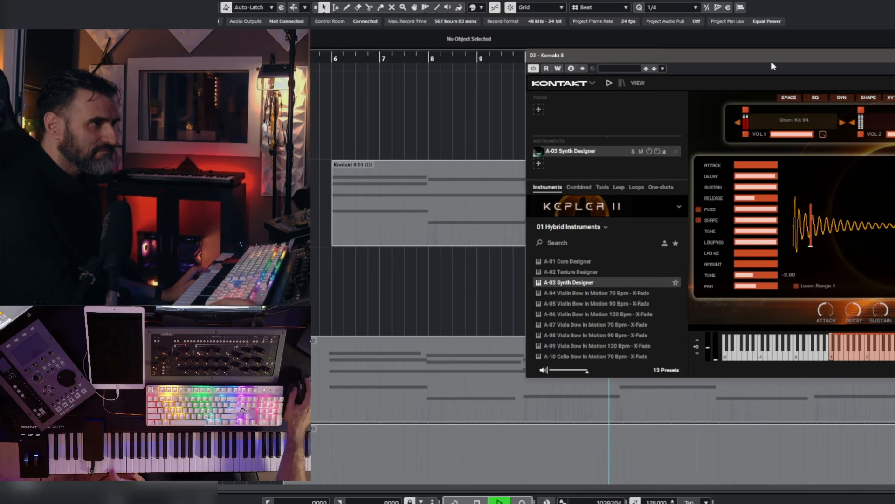
drag(772, 60, 419, 0)
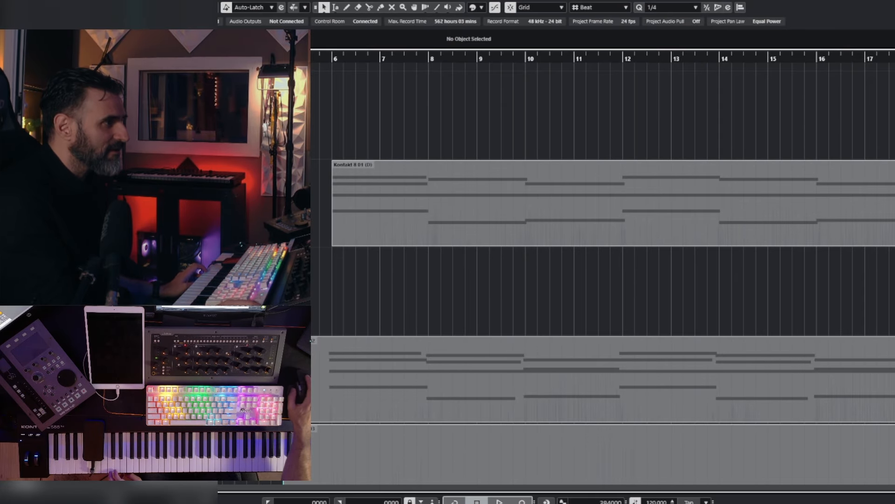
Step: Play back the layered arrangement to audition the parts together, and close the instrument window
key(space)
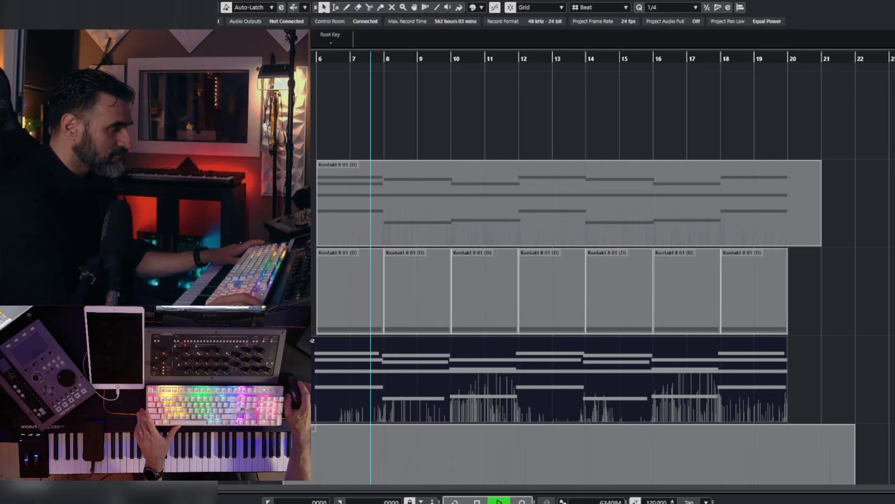
click(117, 289)
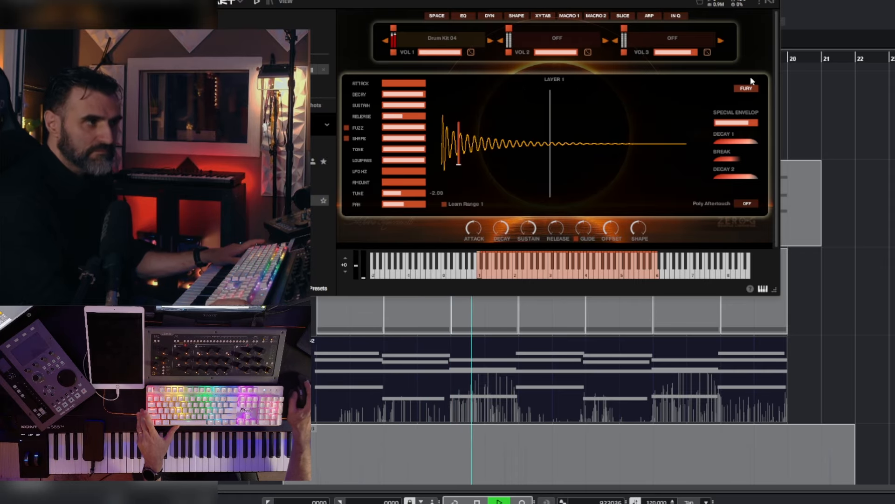
drag(677, 0, 741, 70)
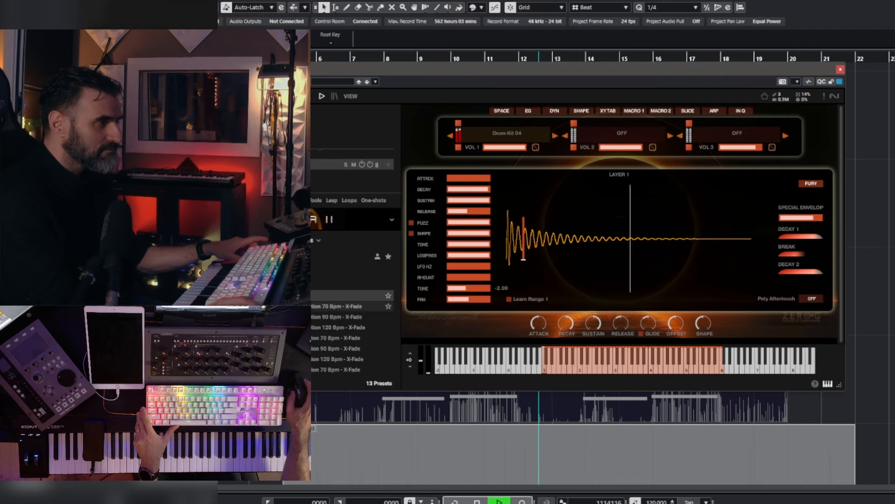
click(840, 70)
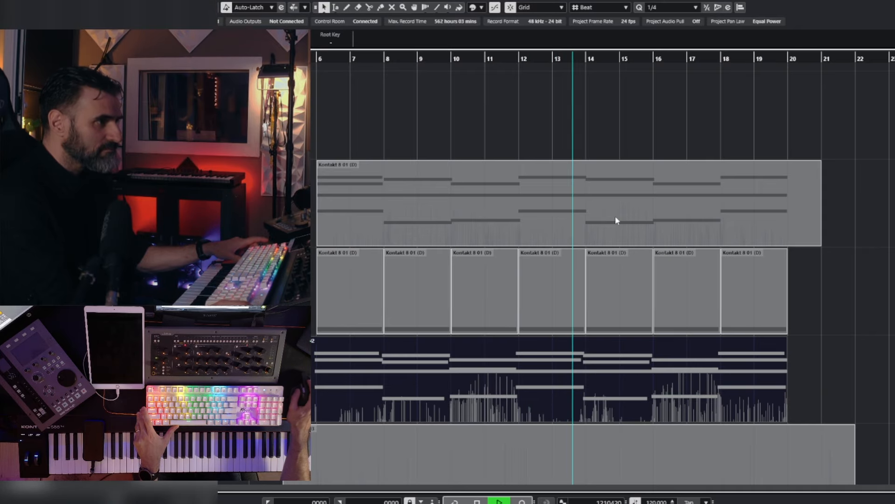
scroll(520, 276, down, 1)
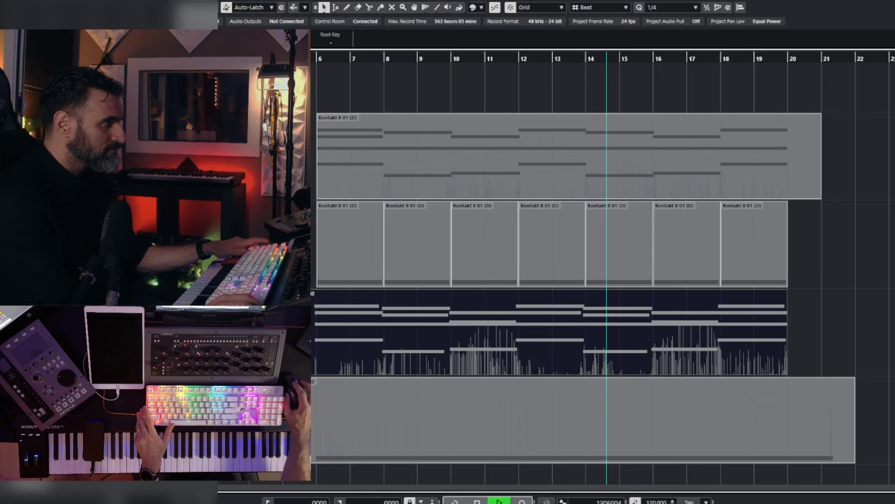
key(space)
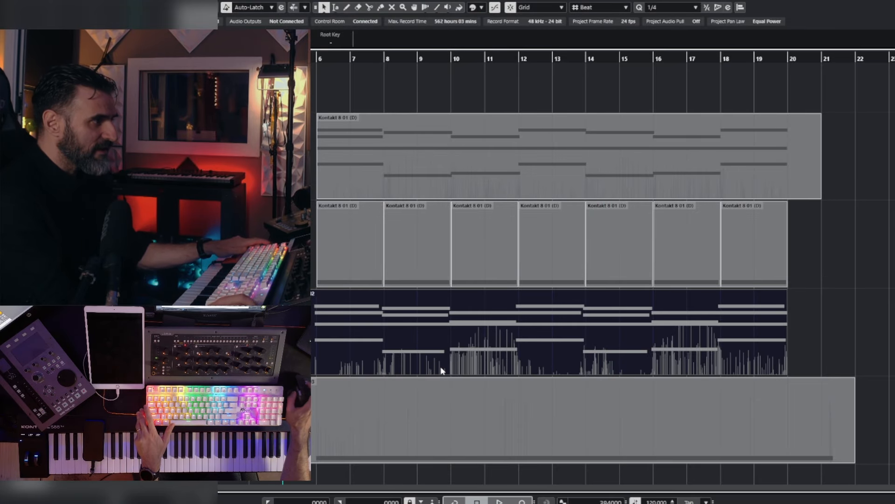
Step: Duplicate the selected Kontakt track and delete all events from the upper of the two tracks
key(ctrl+z)
drag(816, 339, 300, 330)
key(Delete)
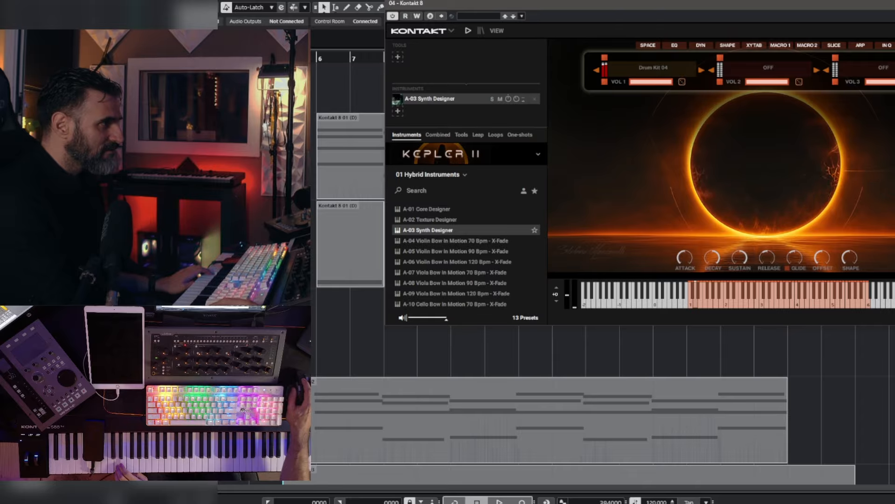
Step: During playback, switch on the Drum Kit 04 arpeggiator with 2 steps and a rate of 1/64 T, trying 64 steps on the way
key(space)
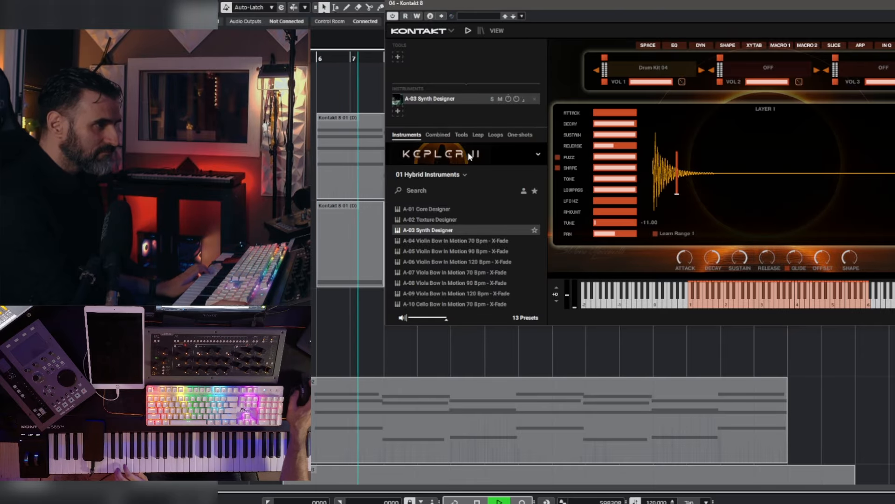
click(861, 46)
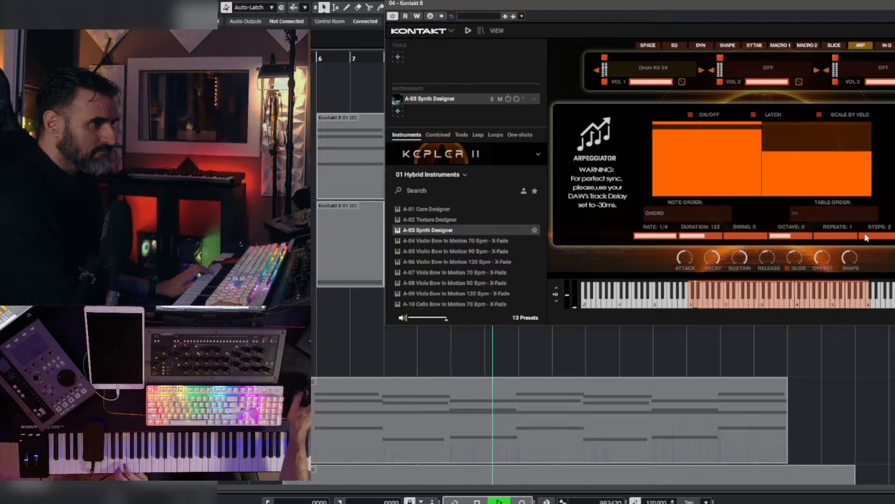
click(882, 237)
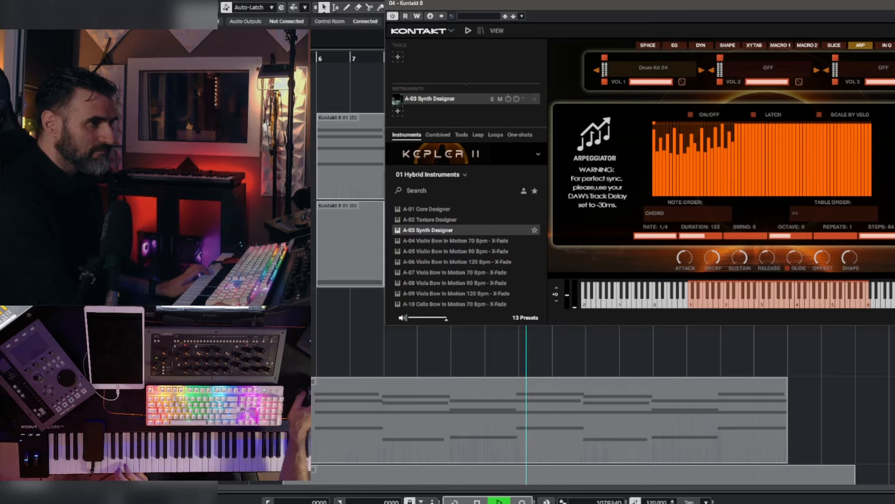
drag(890, 240, 802, 242)
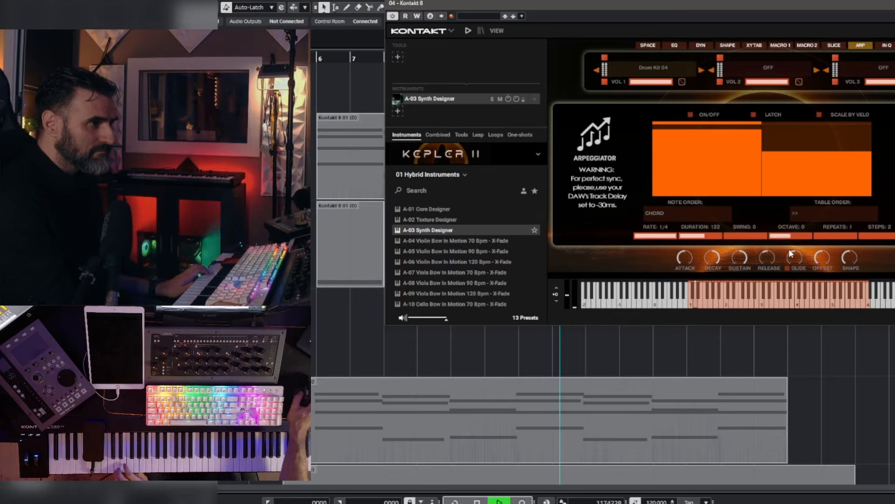
drag(658, 235, 627, 236)
click(691, 115)
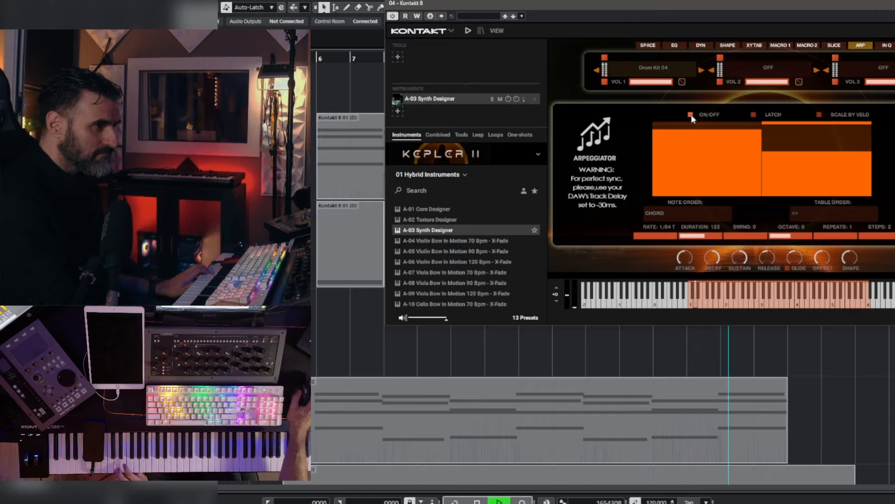
key(space)
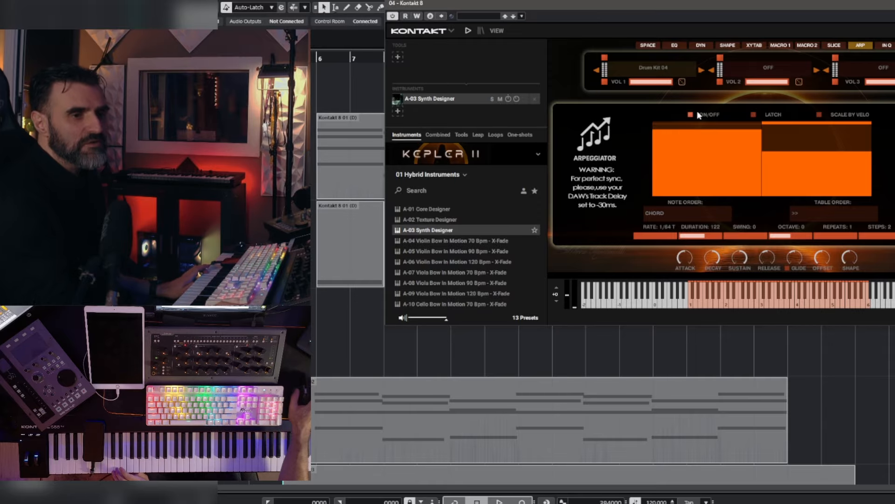
Step: Switch the arpeggiator off and slightly raise the level of its second step
drag(712, 2, 623, 29)
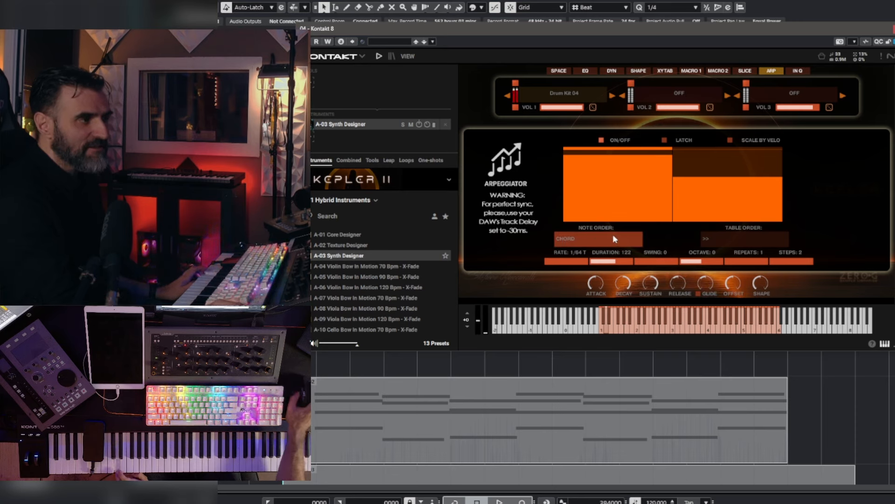
click(601, 140)
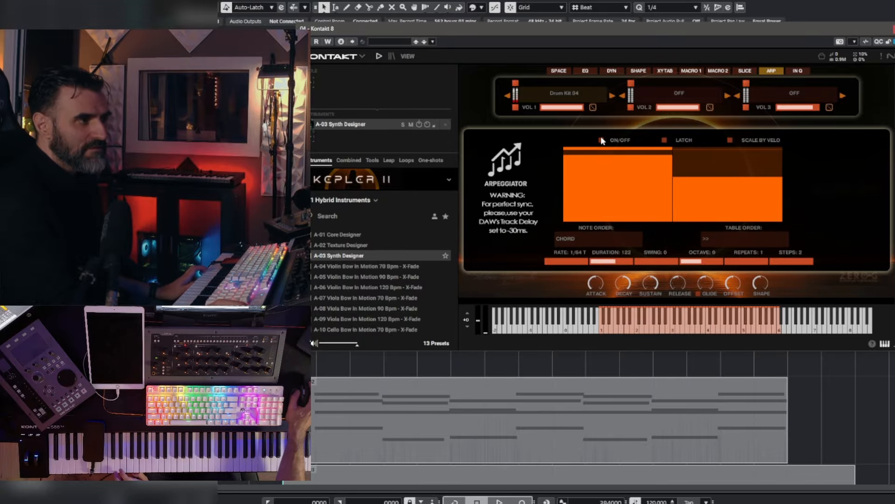
click(620, 172)
drag(667, 155, 686, 163)
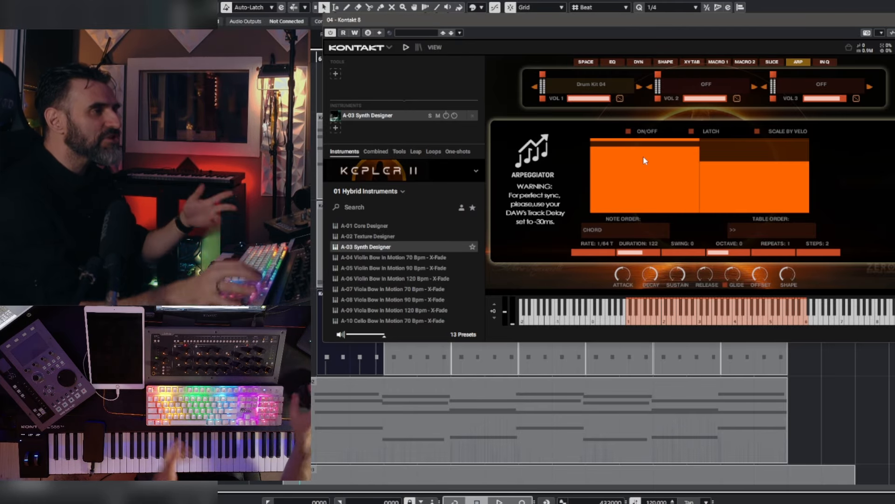
Step: Assign layer 1's Slice switch to a hardware control with Learn MIDI CC automation
click(772, 62)
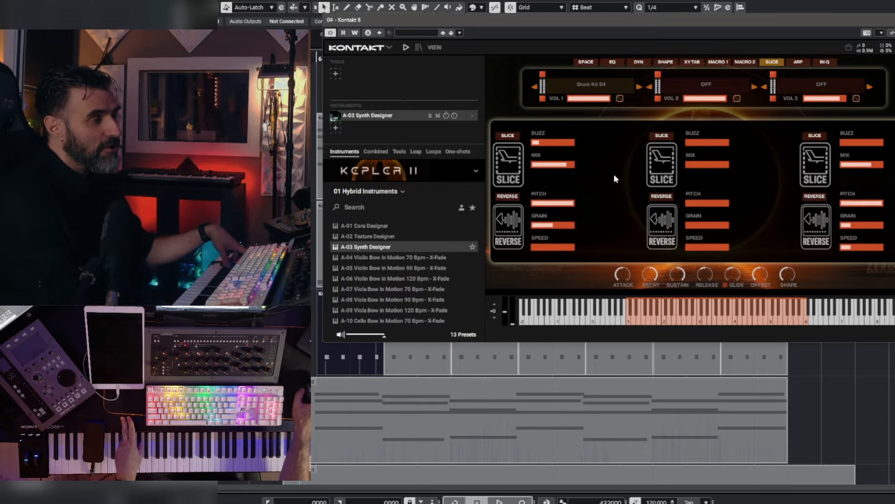
mouse_move(777, 27)
mouse_down()
mouse_move(736, 39)
mouse_move(762, 33)
mouse_up()
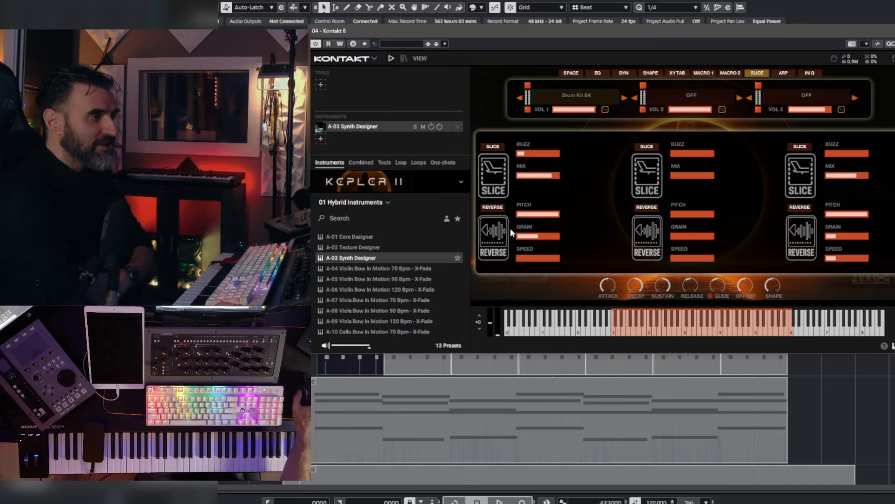
click(498, 148)
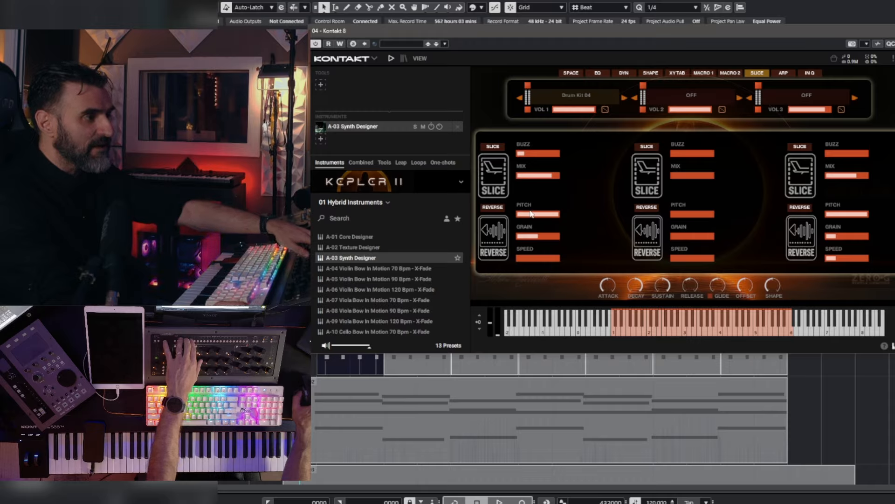
click(496, 148)
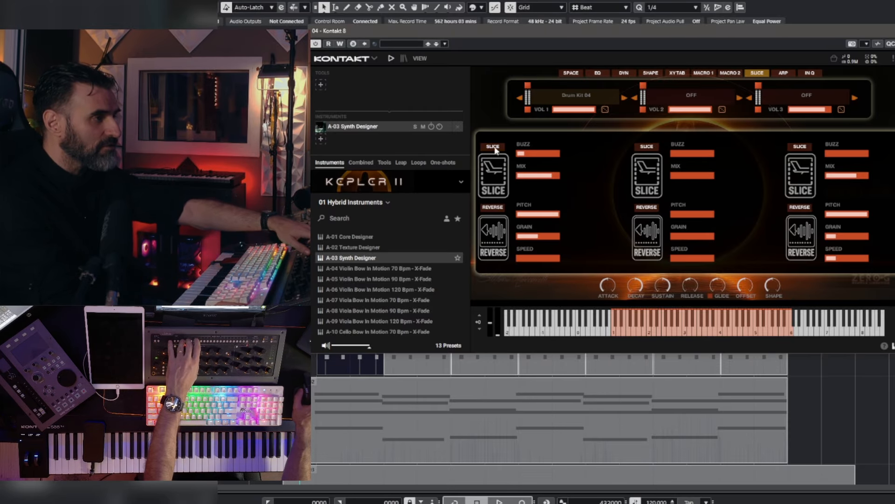
right_click(496, 149)
click(522, 155)
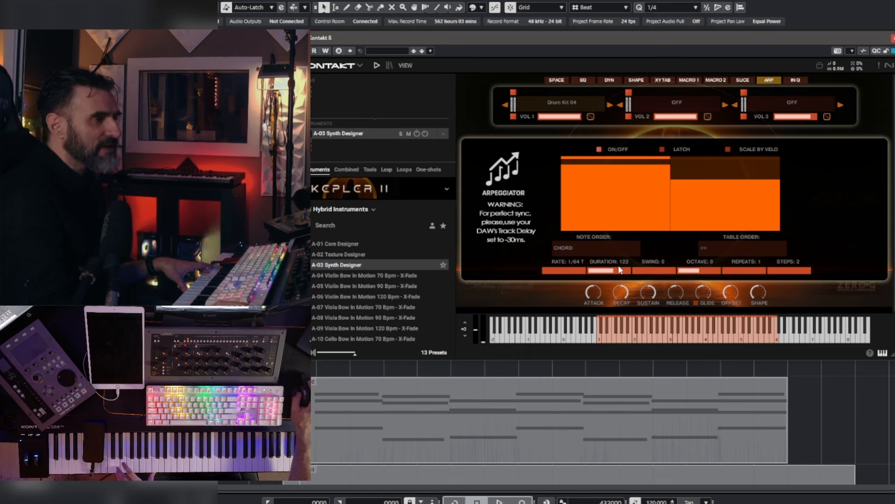
Step: Set the arpeggiator rate to 1/4 and raise its second step to about the level of the first
drag(691, 270, 666, 275)
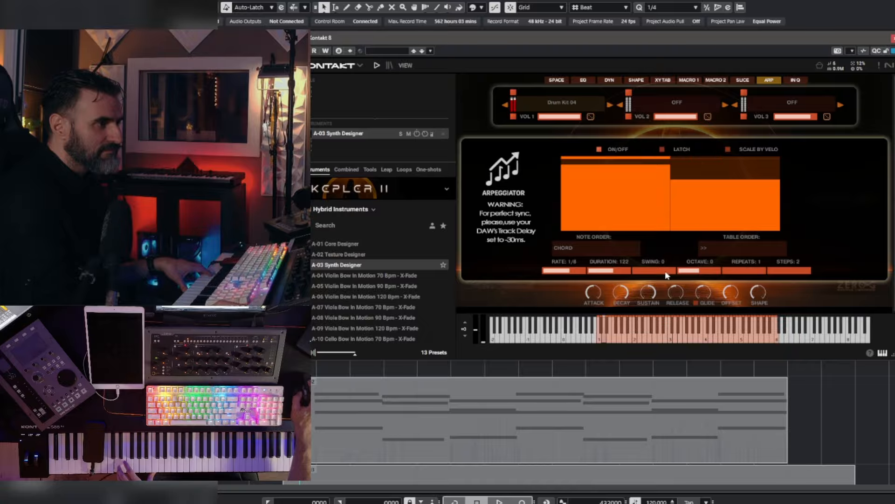
drag(755, 273, 758, 275)
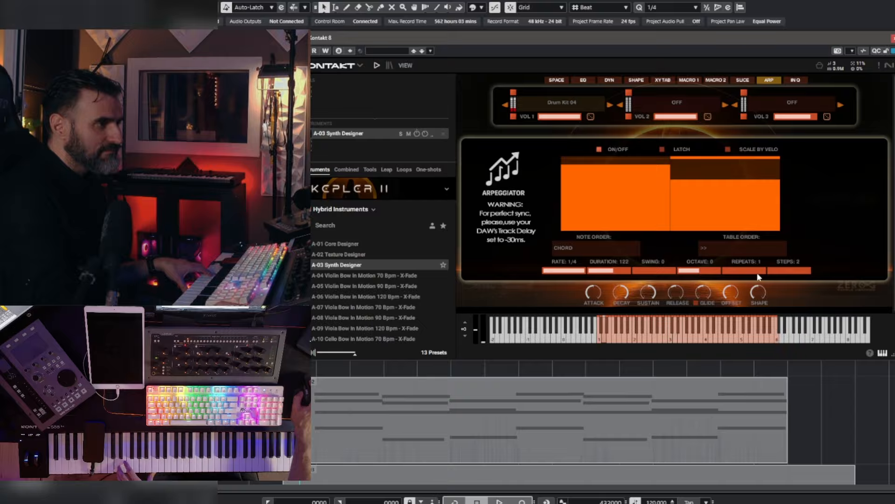
click(698, 169)
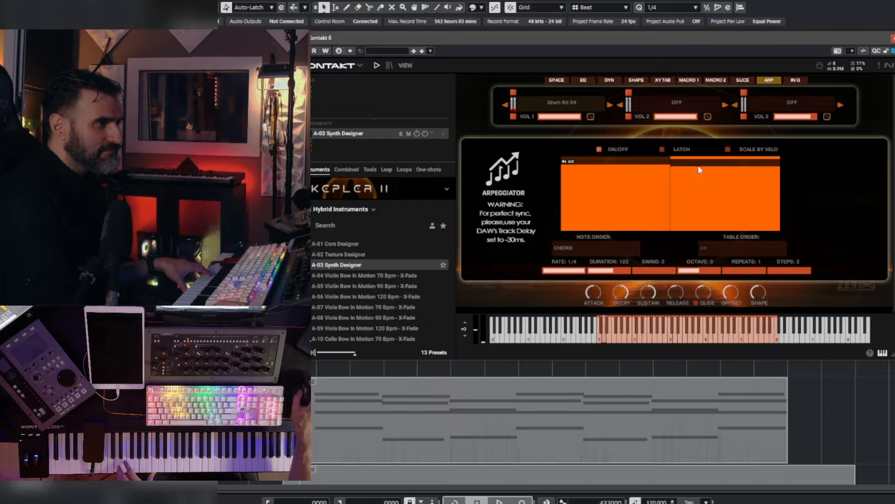
Step: Assign layer 1's Slice Buzz and Mix amounts to hardware controls with Learn MIDI CC automation
click(743, 80)
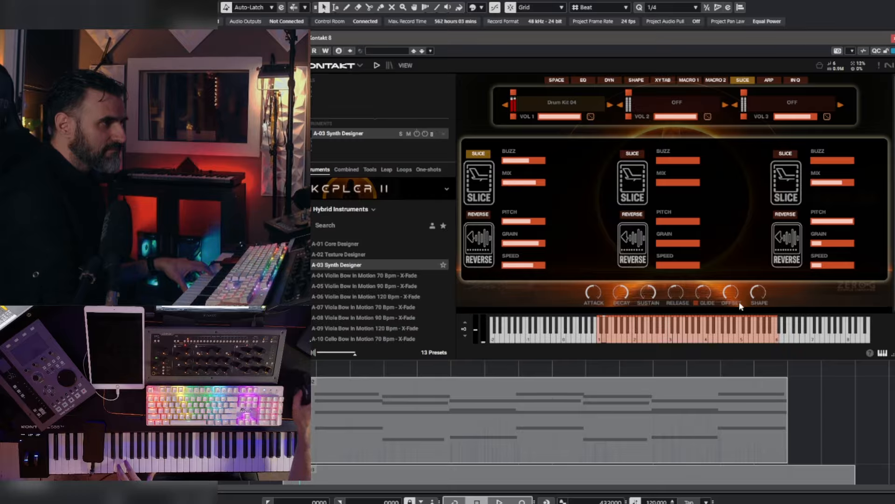
right_click(514, 161)
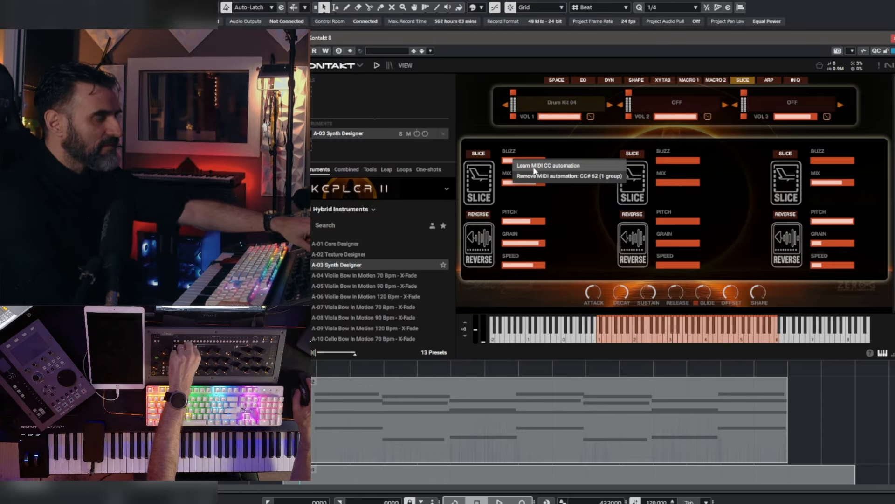
click(534, 166)
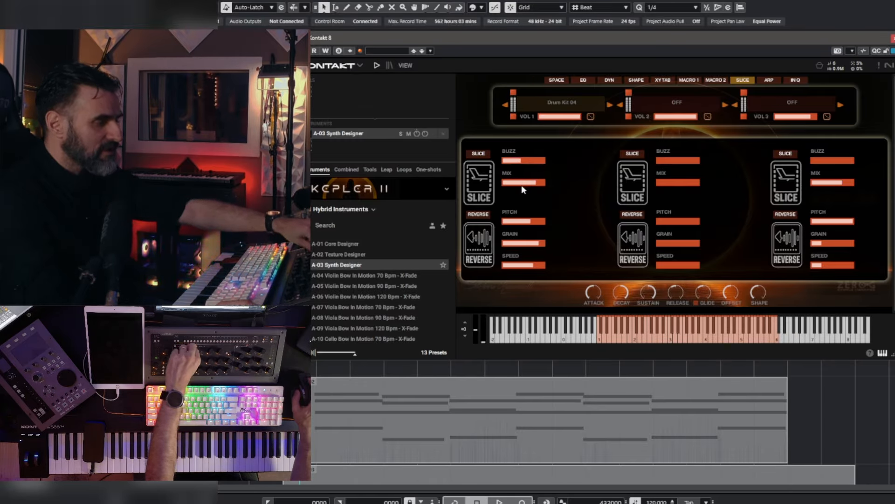
right_click(521, 184)
click(556, 192)
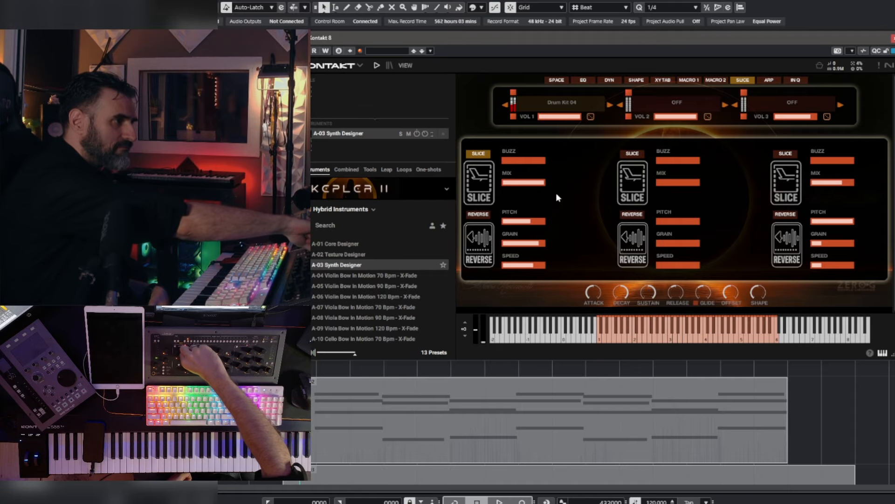
Step: Record a Drum Kit 04 take on the empty track while varying layer 1's Slice switch, Buzz and Mix
drag(424, 39, 893, 41)
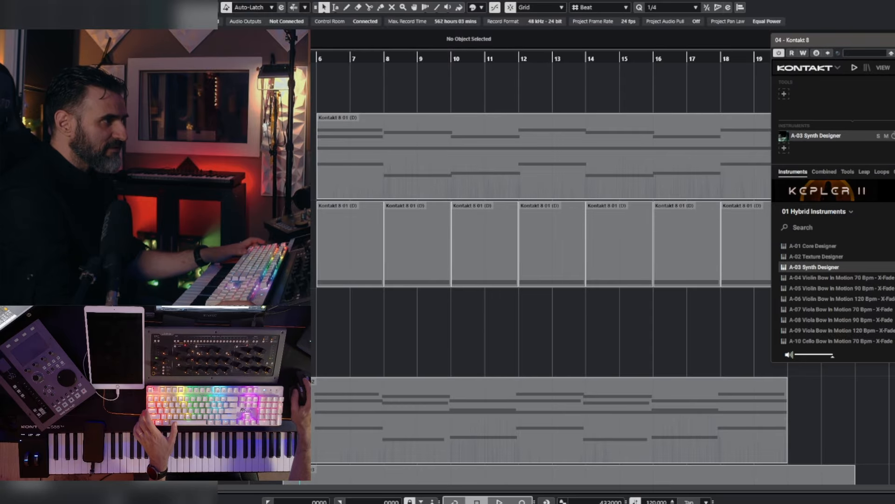
key(space)
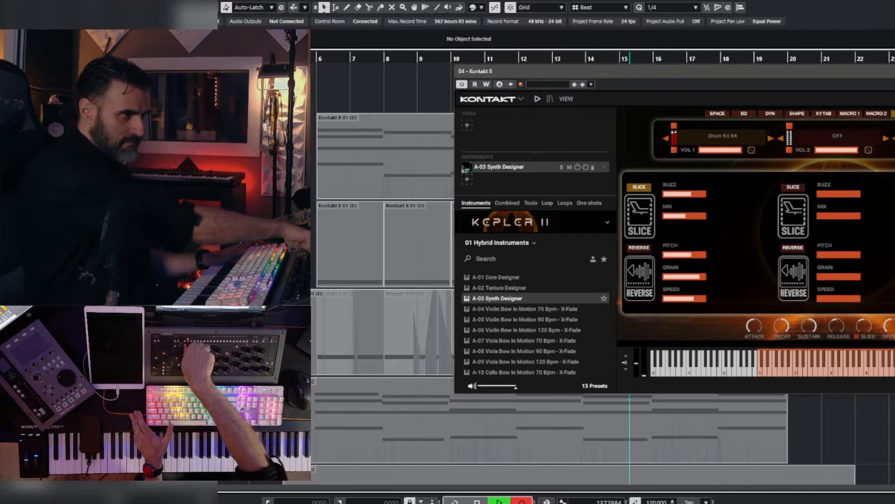
key(space)
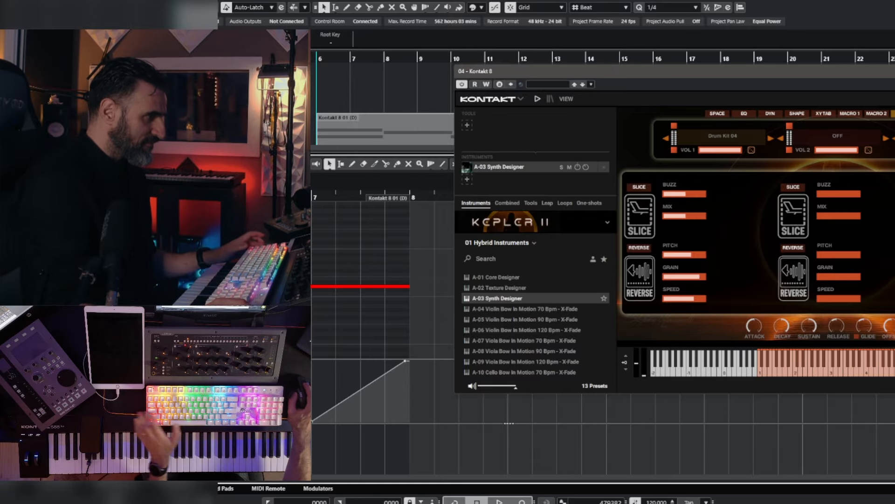
Step: Reshape the drum part's recorded controller curves, bending the upper lane's final rise and levelling the lower curve just after bar 7
key(space)
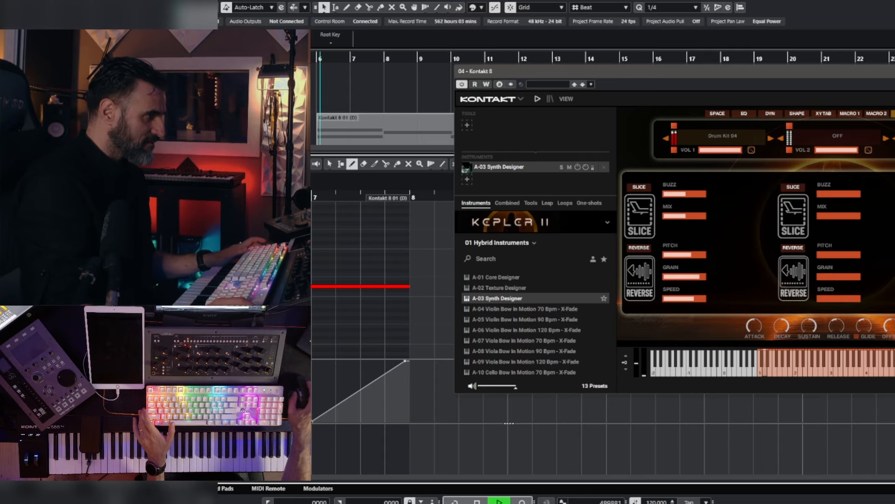
key(space)
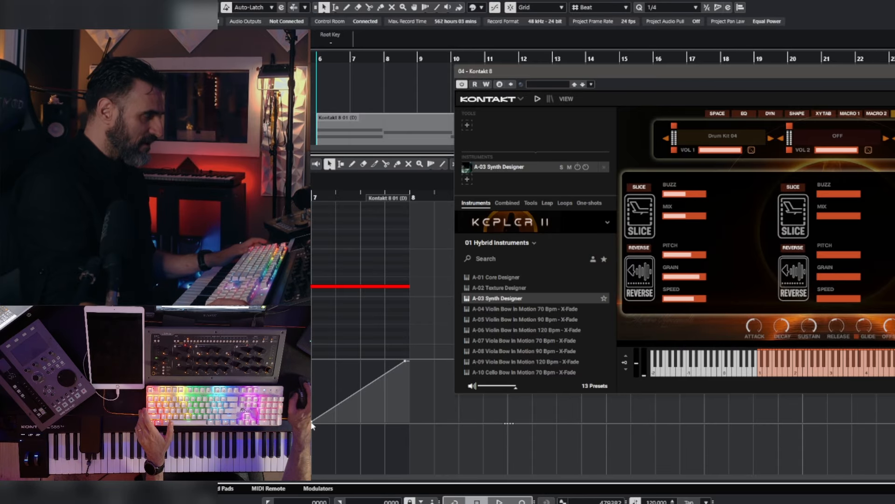
mouse_move(312, 423)
mouse_down()
mouse_move(312, 360)
mouse_move(361, 433)
mouse_move(331, 357)
mouse_move(345, 433)
mouse_move(343, 420)
mouse_up()
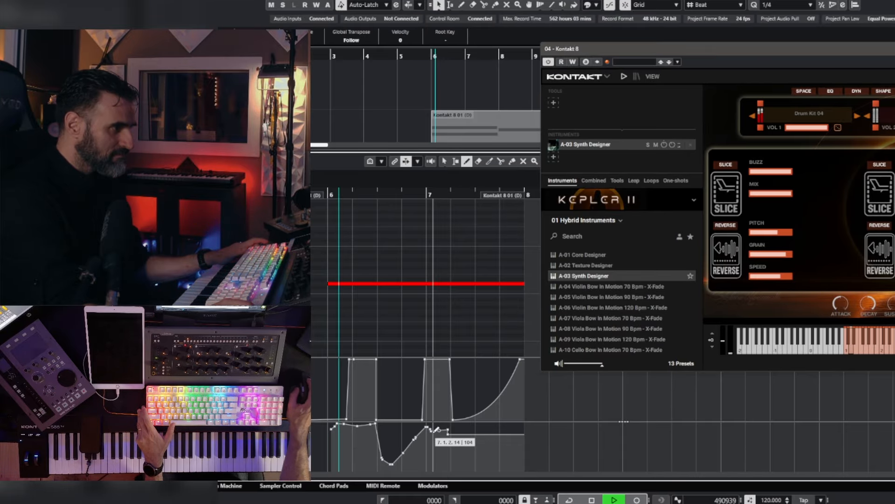
drag(437, 429, 455, 449)
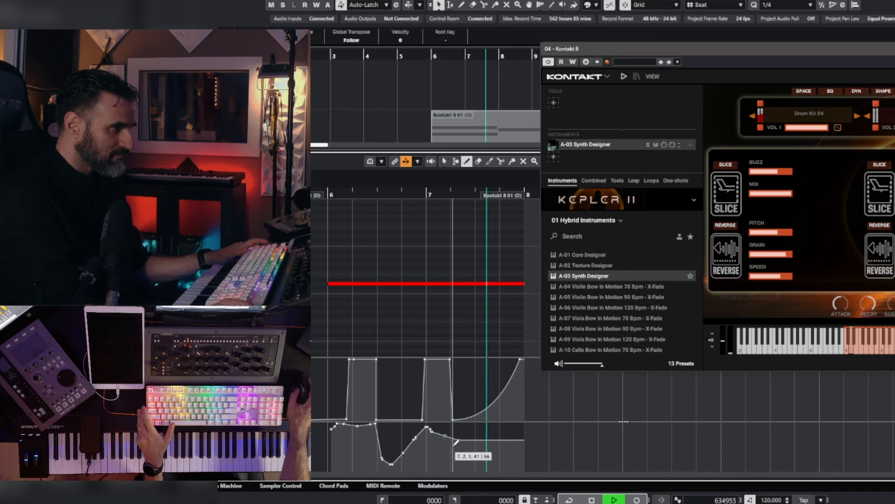
drag(428, 422, 451, 432)
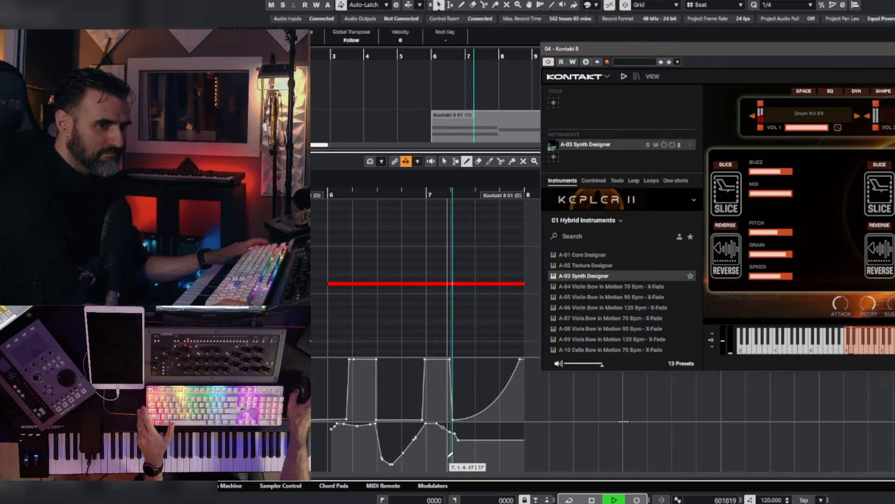
drag(426, 425, 447, 430)
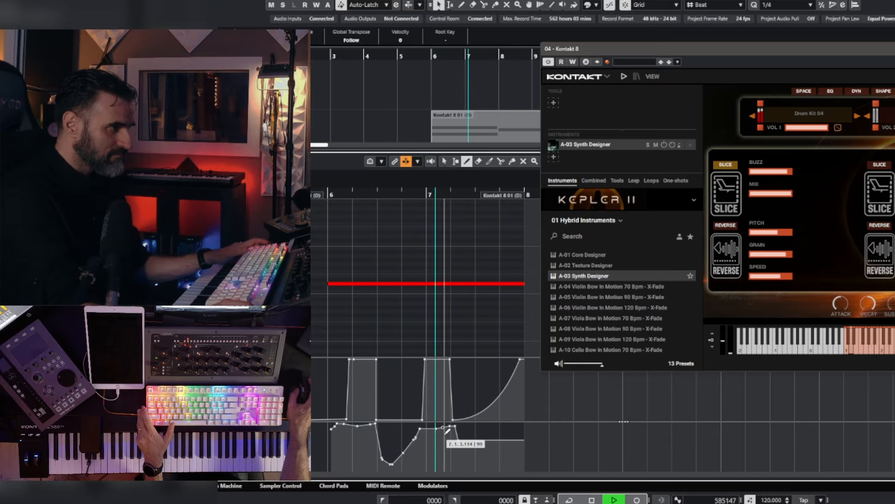
key(space)
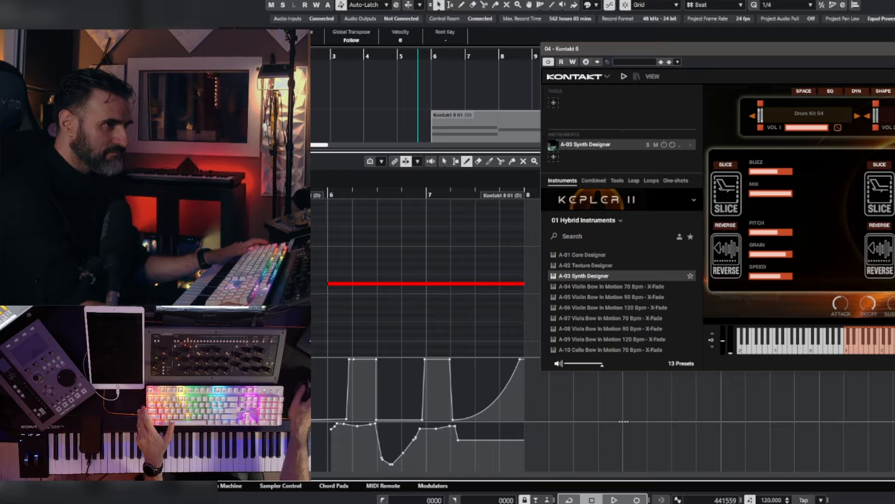
Step: Audition the drum kits following Drum Kit 04 on layer 1 during playback and load Drum Kit 09
key(space)
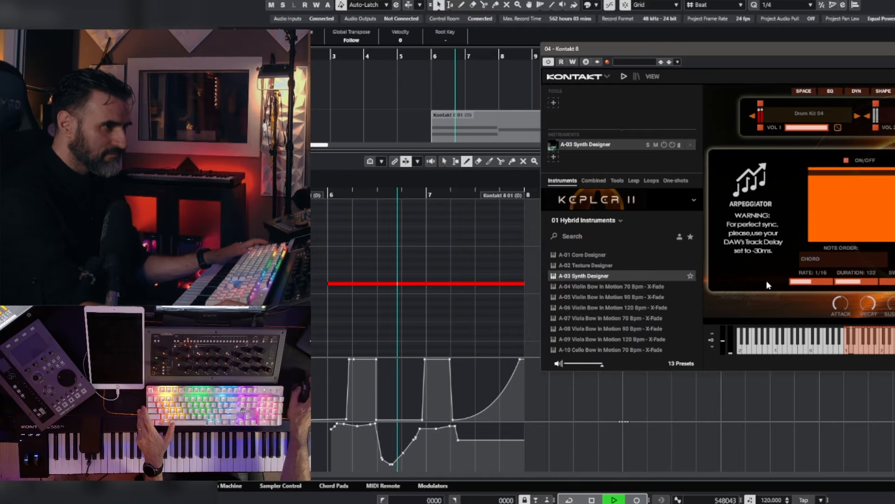
click(858, 115)
click(858, 114)
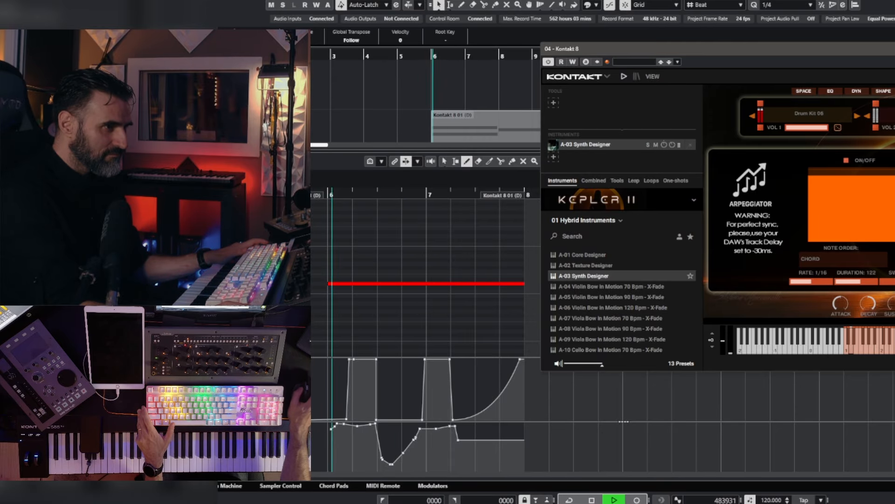
key(space)
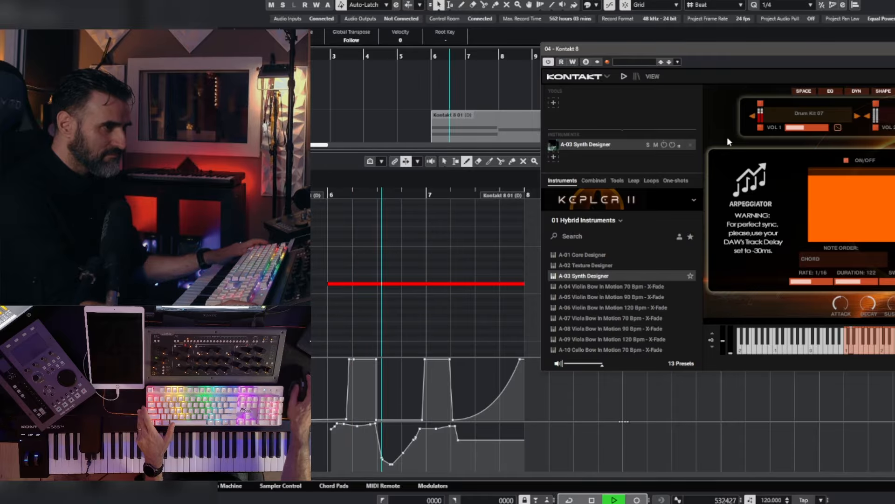
click(858, 115)
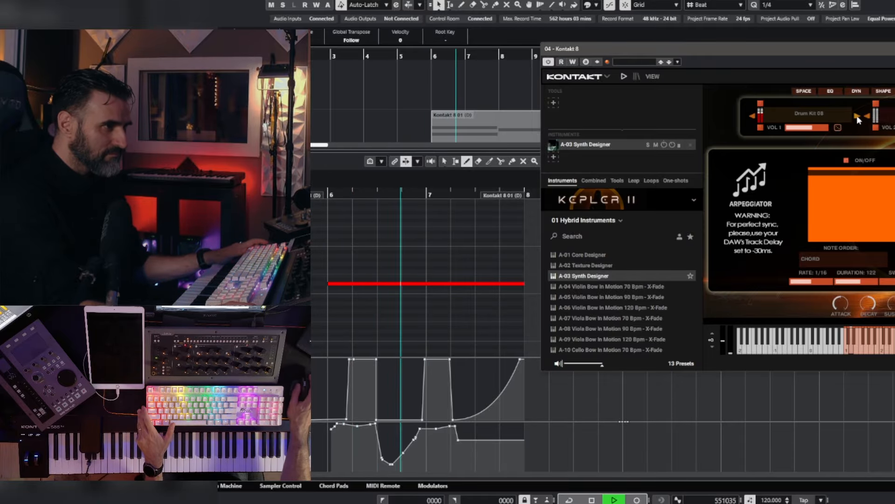
click(858, 117)
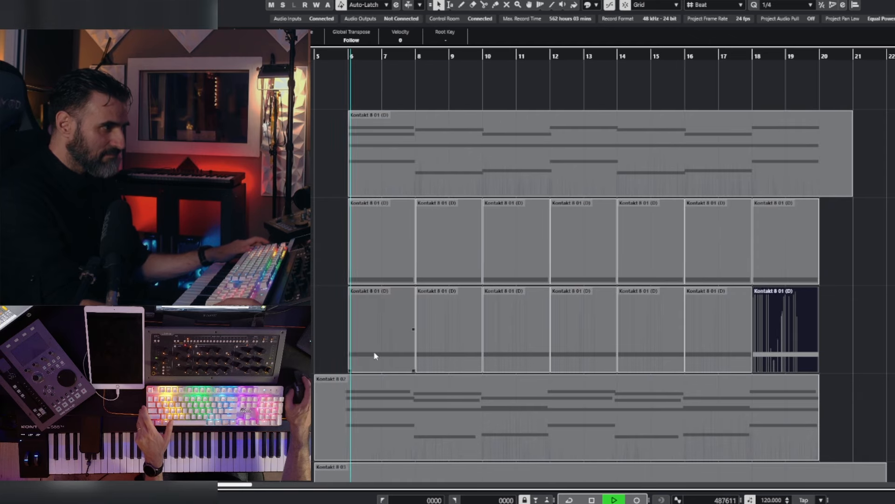
Step: Bring up the Slice and Reverse settings of the Drum Kit 09 instrument
click(145, 306)
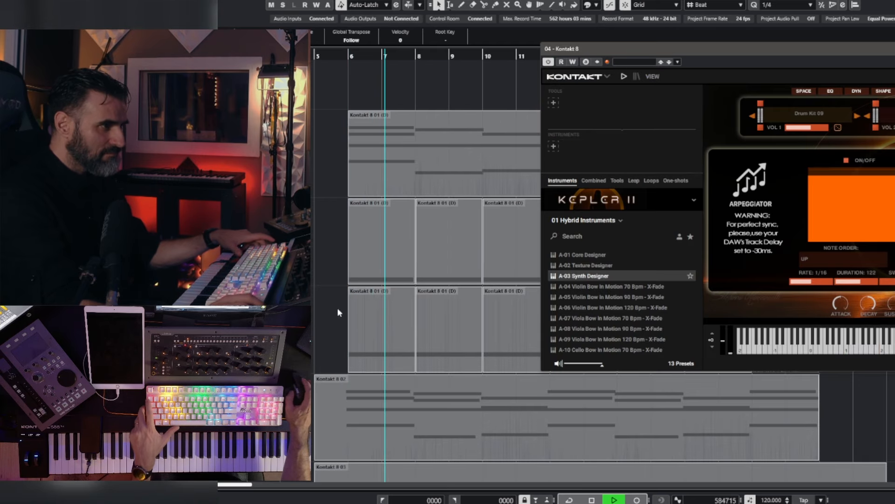
drag(783, 58, 640, 58)
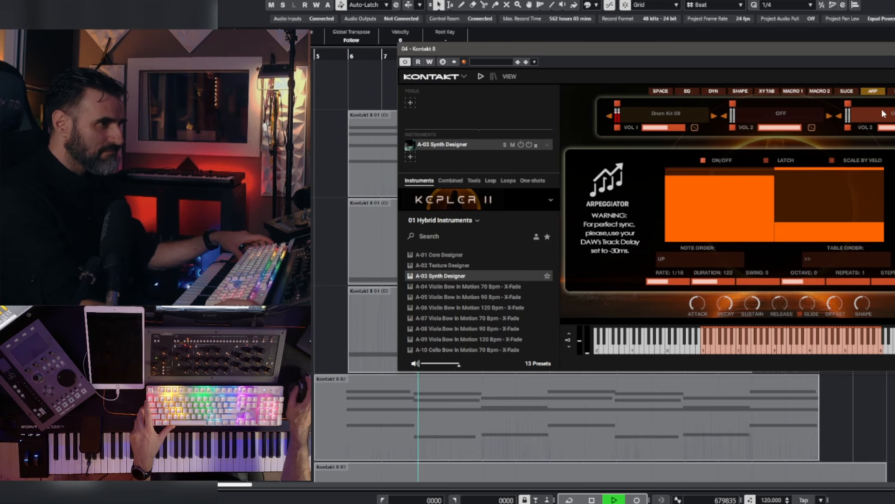
click(797, 91)
click(846, 91)
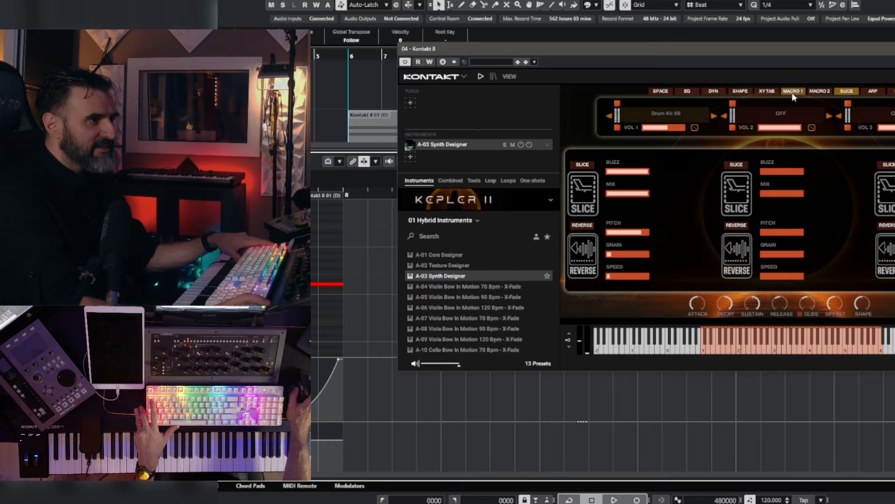
Step: Assign the first Macro 1 sequencer to Level 1 CC 44
click(793, 92)
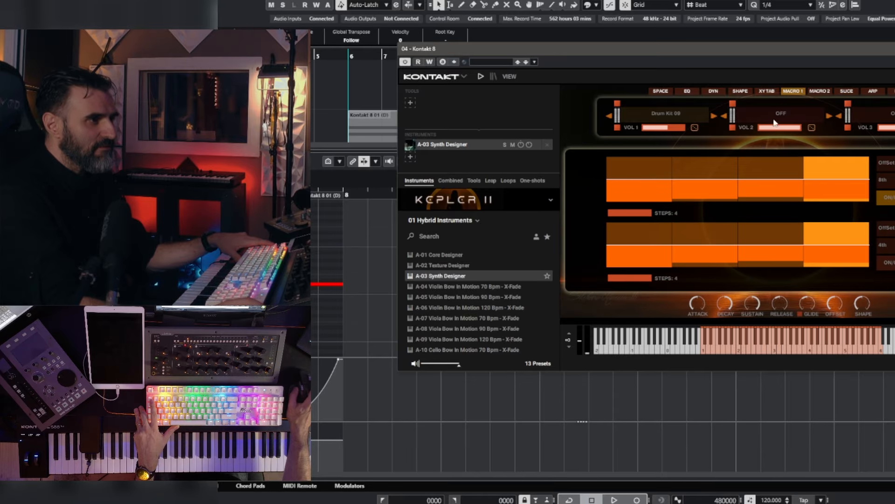
click(617, 128)
click(618, 128)
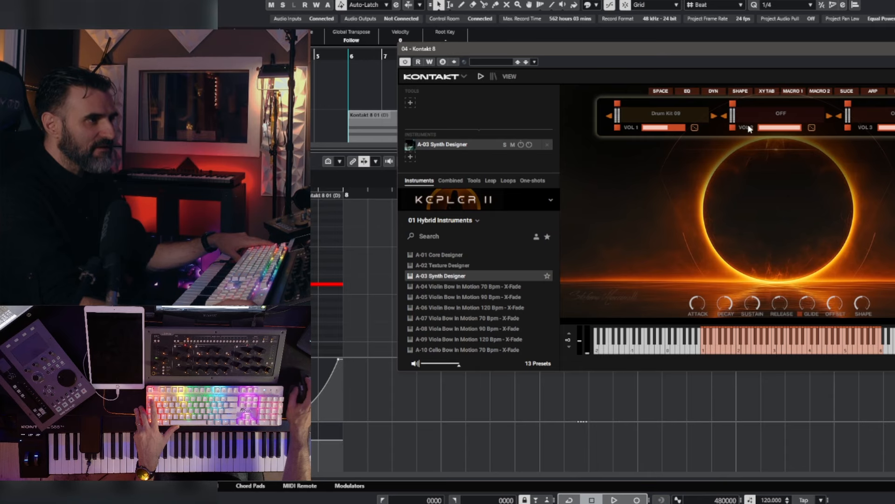
click(799, 91)
drag(862, 46, 788, 62)
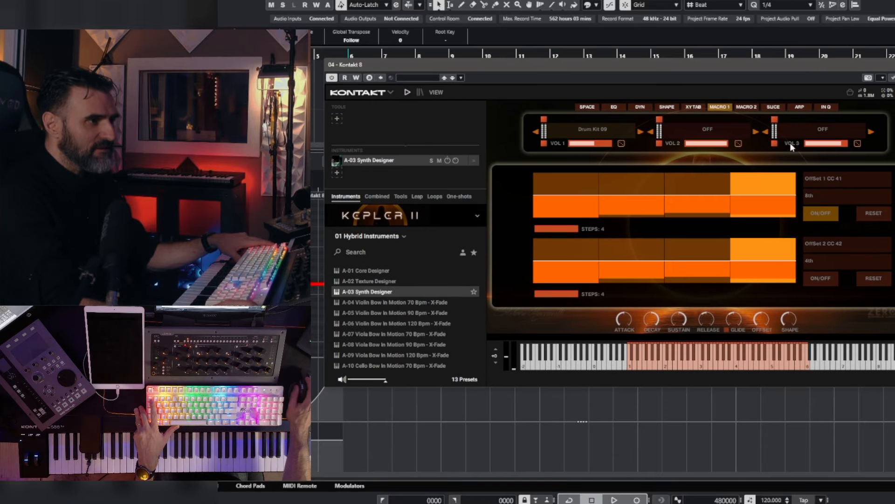
click(820, 179)
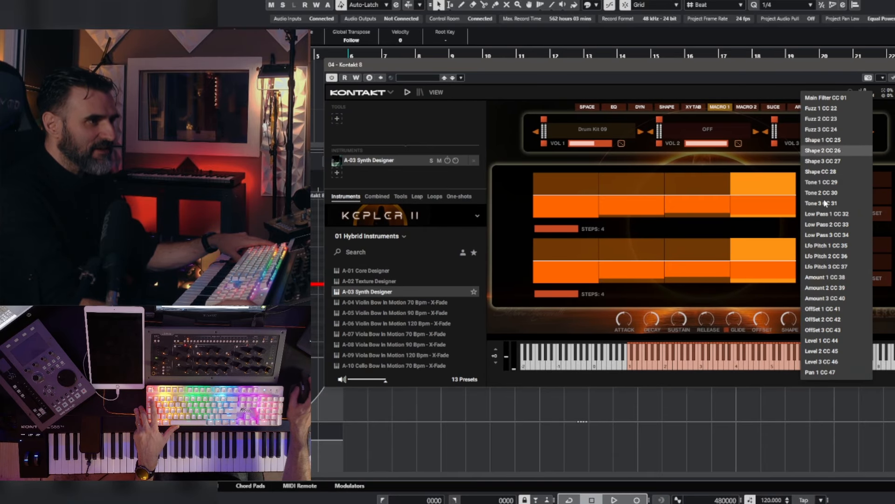
click(821, 340)
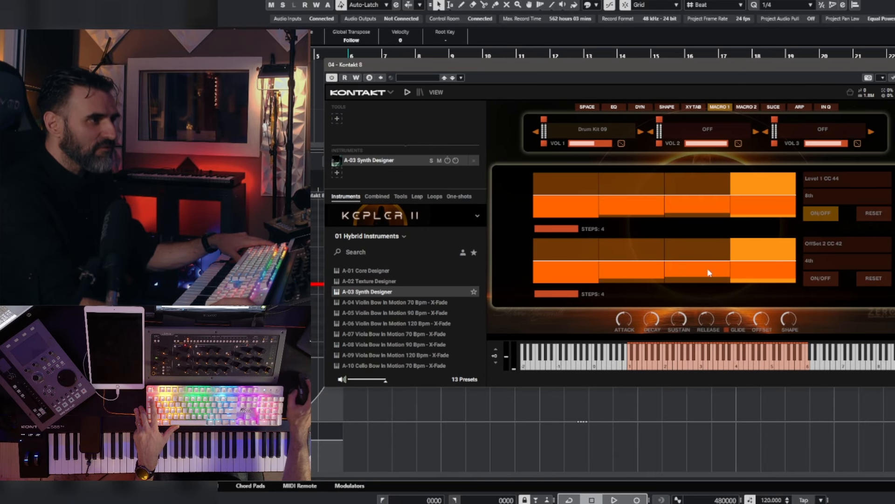
Step: Set the Level 1 sequencer's rate to 16th and try contrasting low and high levels across its four steps during playback
click(593, 211)
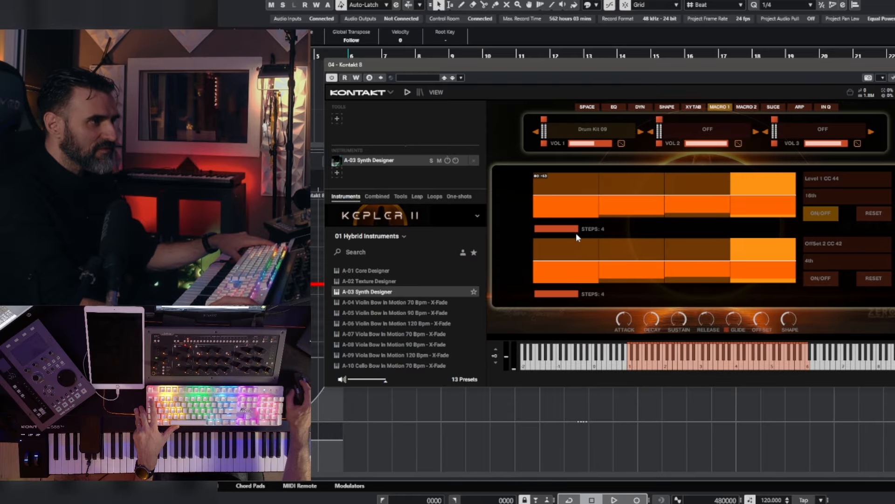
click(626, 184)
drag(677, 207, 685, 250)
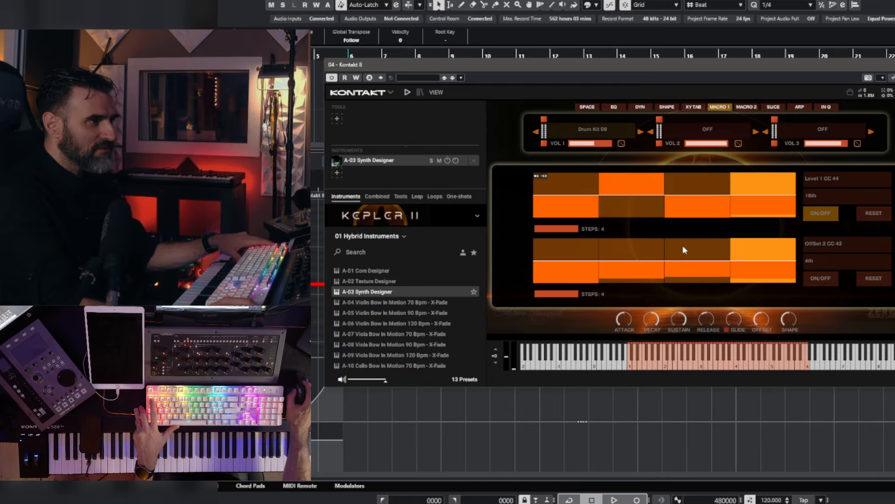
drag(753, 206, 757, 150)
key(space)
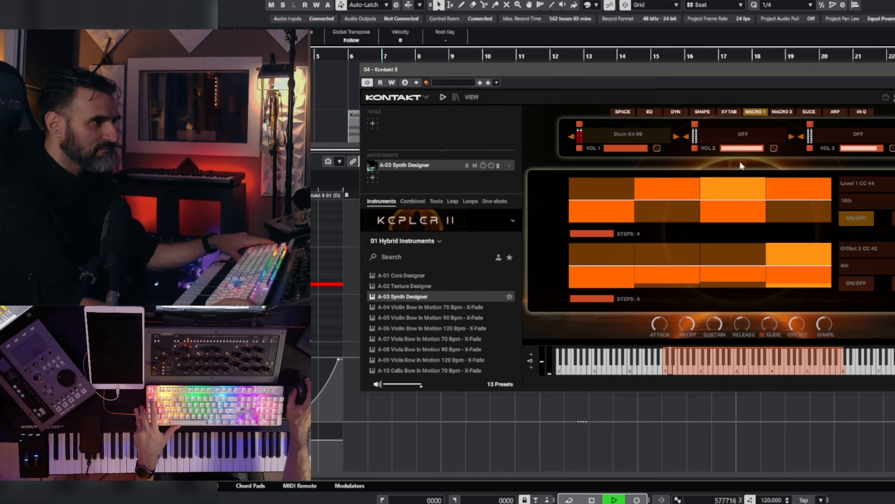
mouse_move(670, 188)
mouse_down()
mouse_move(745, 212)
mouse_move(795, 192)
mouse_up()
drag(674, 205, 670, 244)
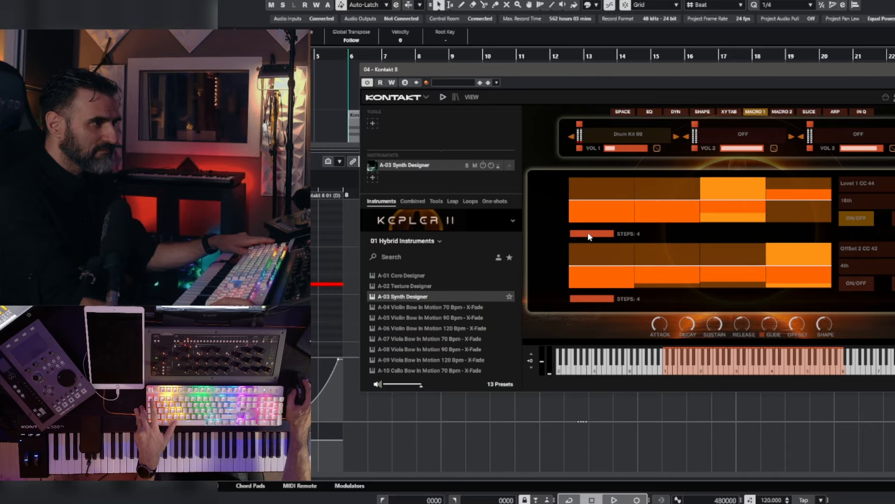
key(space)
Step: Extend the Level 1 sequencer to 16 steps, draw an uneven level pattern across them and play it
drag(588, 233, 604, 235)
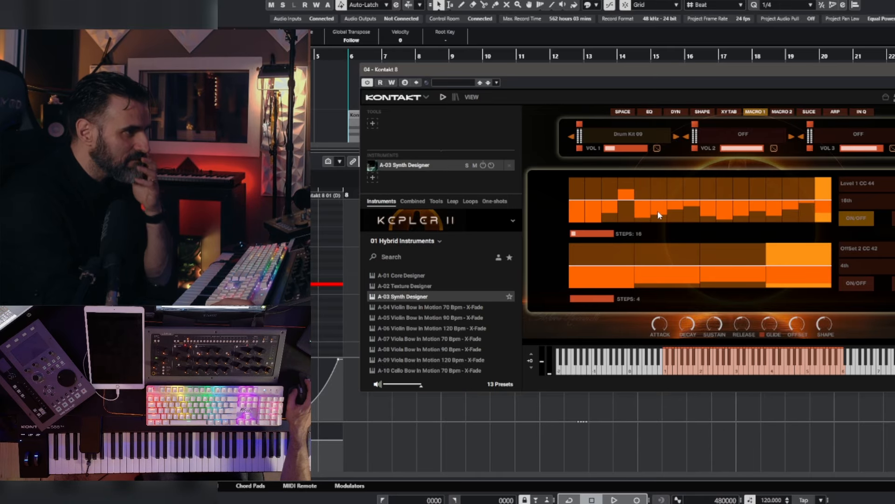
click(688, 200)
drag(720, 197, 748, 203)
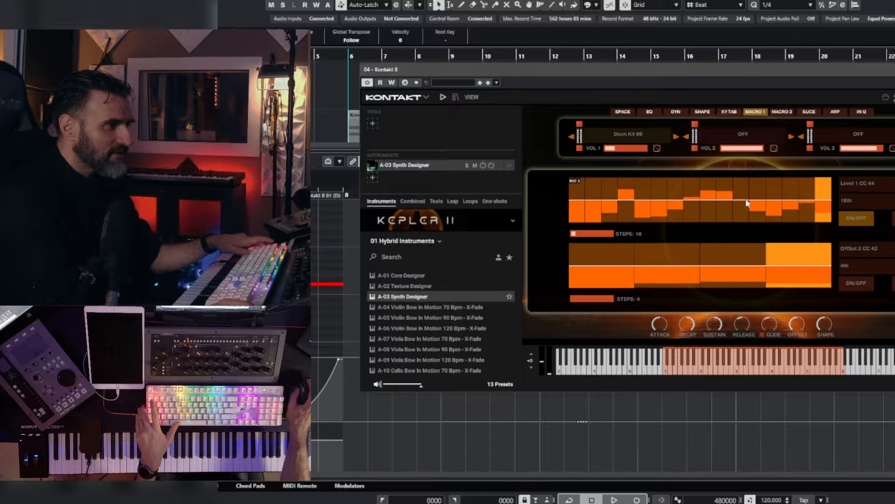
key(space)
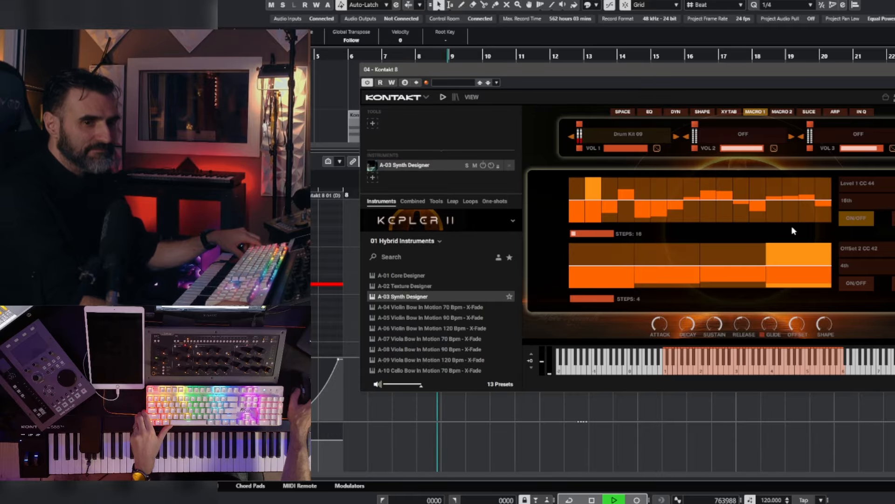
Step: Open layer 1's sound settings and select all the drum events on the lower Kontakt 8 01 track
drag(703, 72, 594, 68)
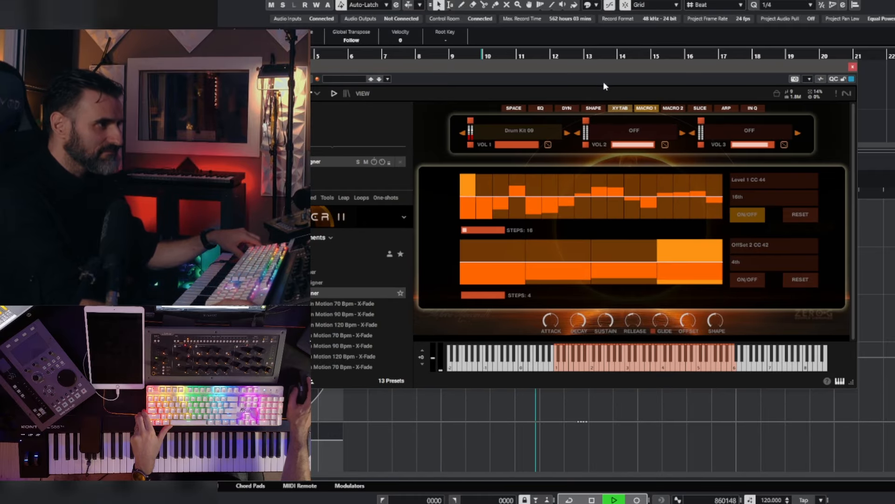
click(471, 145)
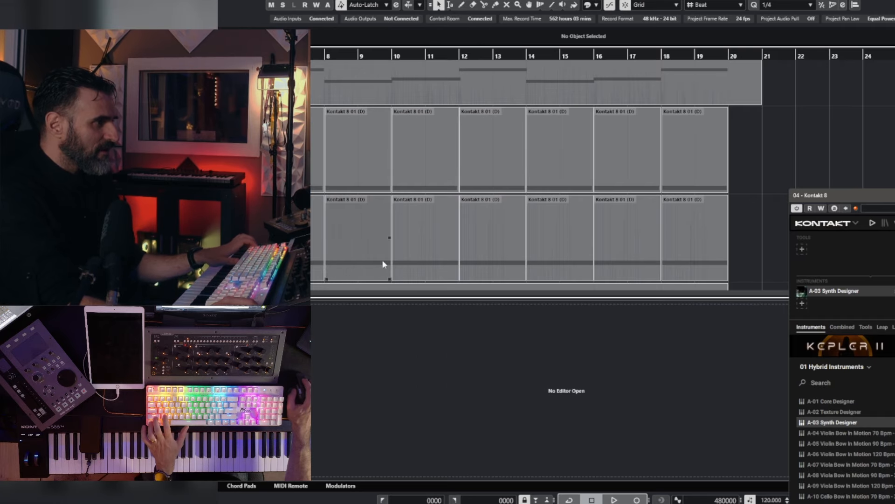
drag(733, 263, 313, 257)
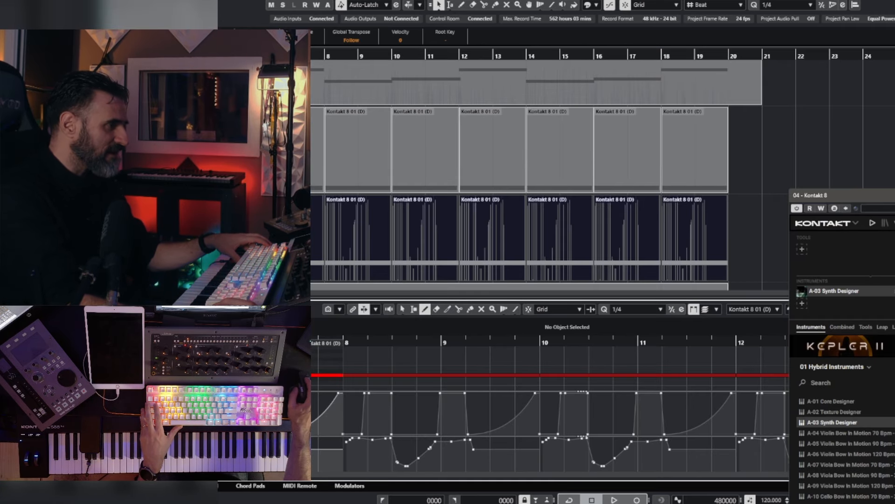
Step: Replace layer 1's Drum Kit 09 with Key 11
drag(893, 196, 810, 121)
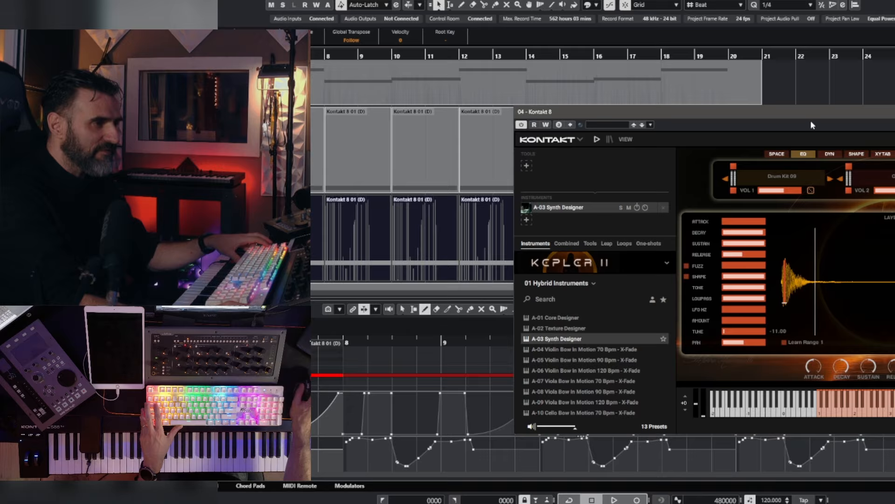
click(807, 177)
click(747, 260)
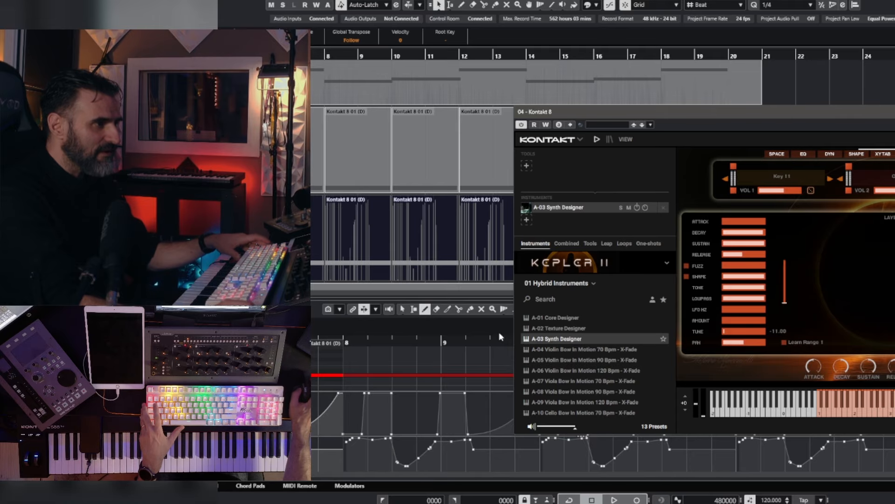
Step: Listen to the Key 11 part while viewing layer 1's sound settings and the Slice settings
key(space)
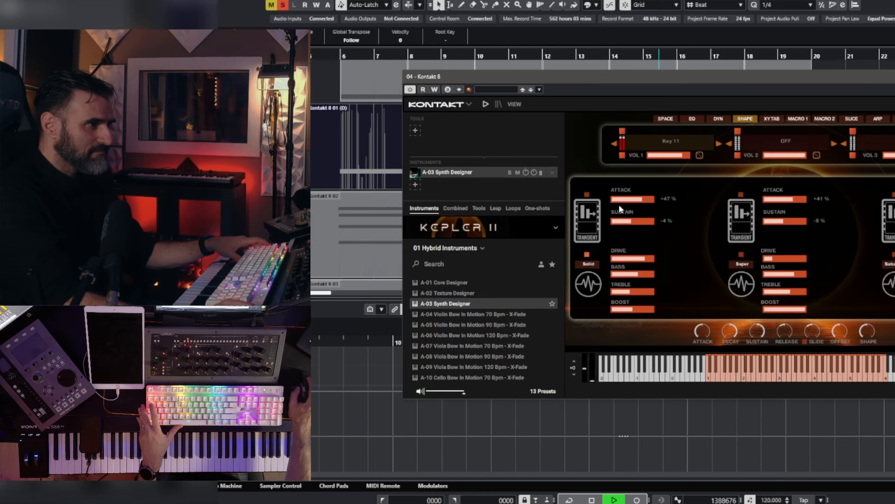
click(623, 156)
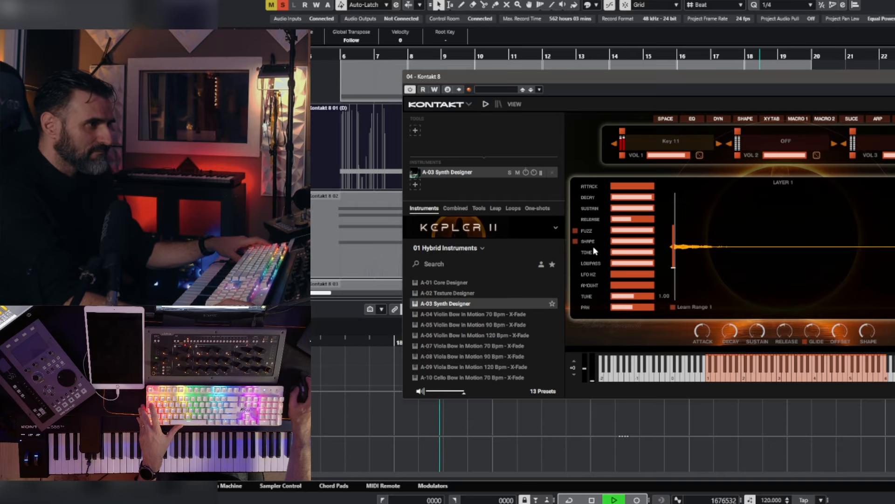
click(851, 118)
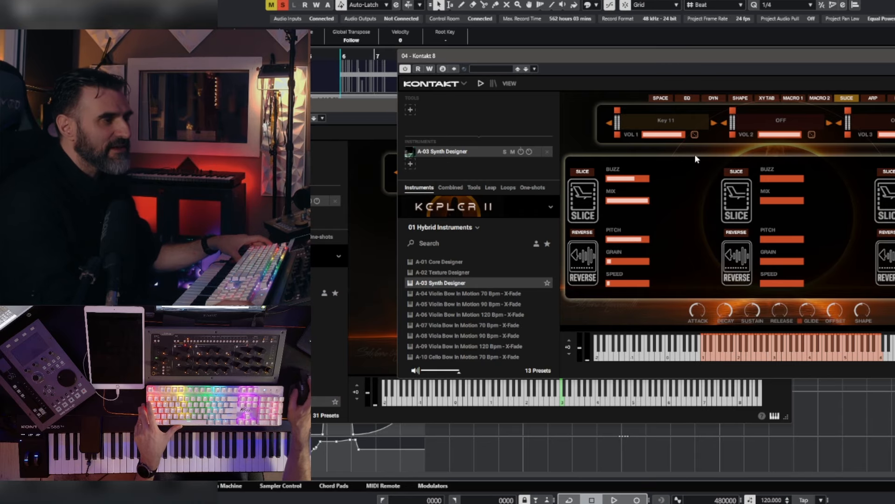
Step: Bring up the arpeggiator settings for the Key 11 sound in layer 1
click(855, 98)
click(855, 99)
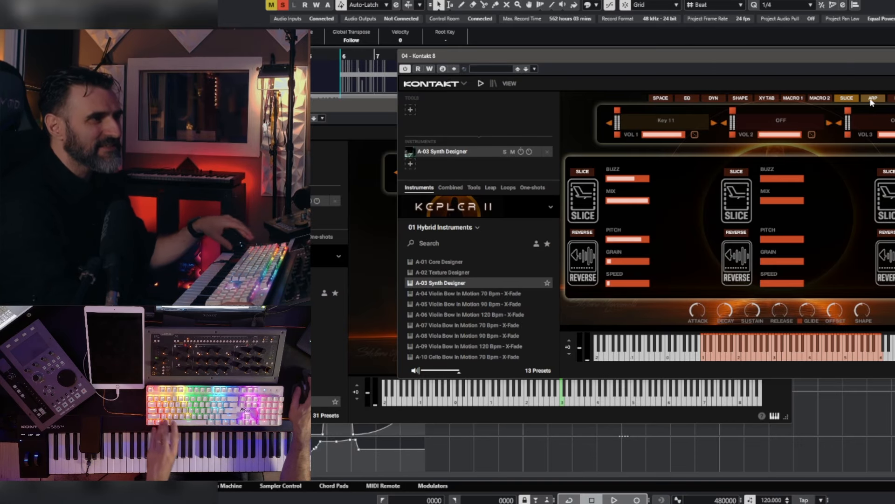
click(872, 99)
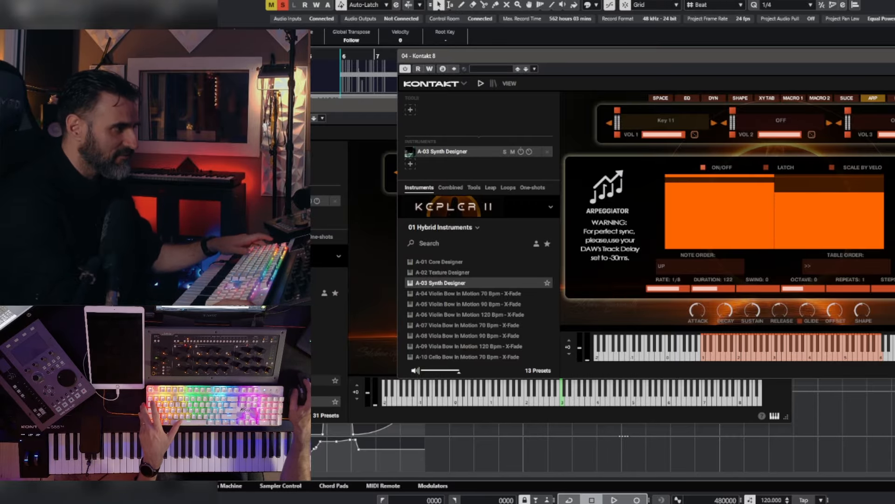
Step: Render all MIDI events of the lower Kontakt 8 01 track in place with the current settings and play the result
drag(848, 166, 359, 143)
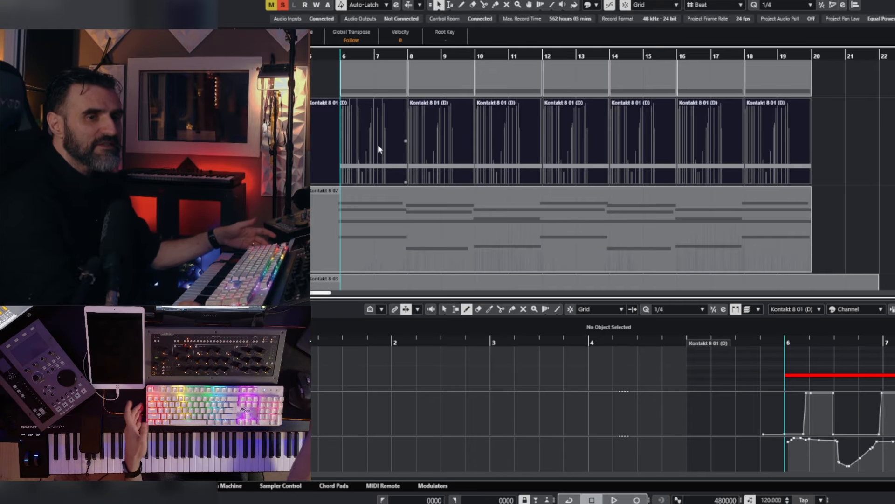
right_click(382, 146)
mouse_move(445, 208)
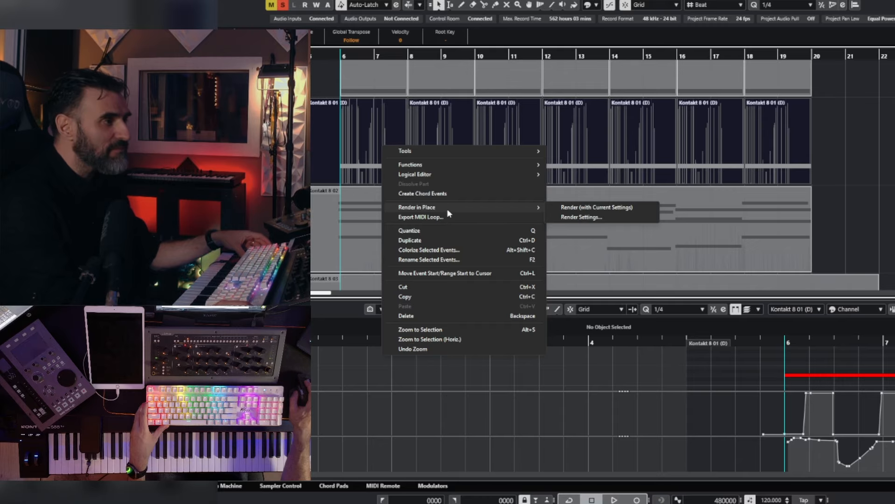
click(600, 210)
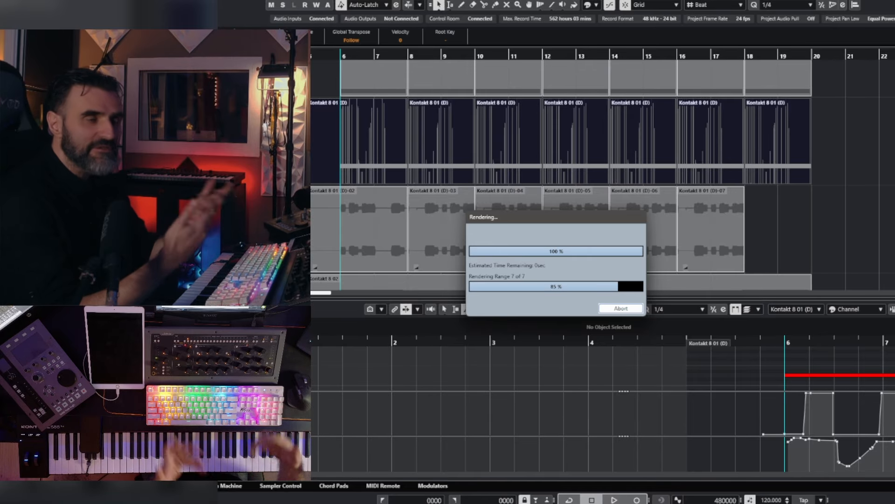
key(space)
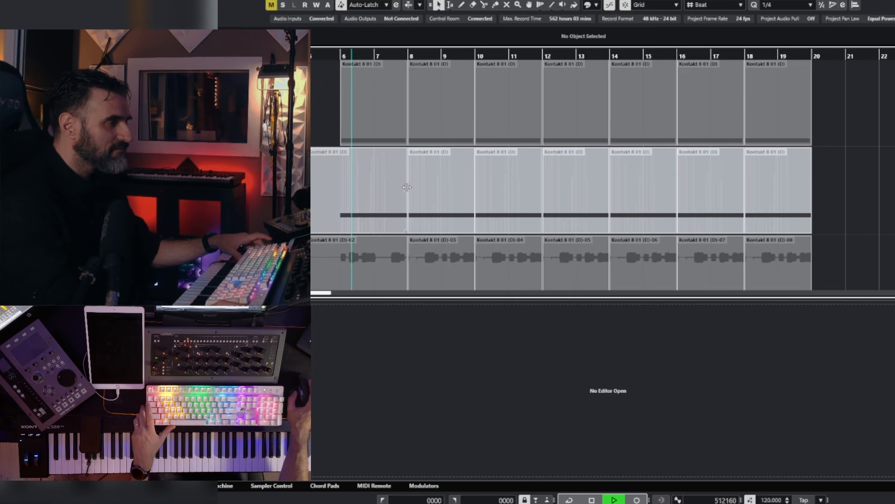
scroll(406, 186, down, 1)
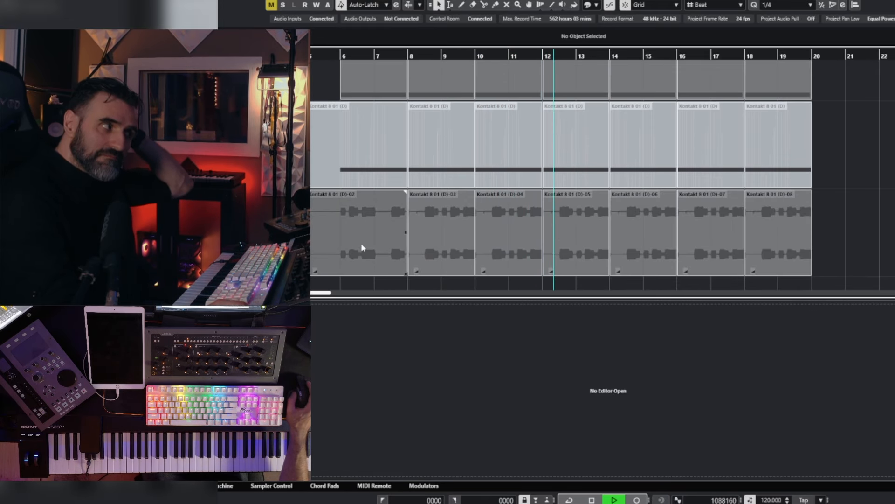
Step: Split the first rendered audio event at bar 6 and delete all rendered events from bar 8 onward
right_click(339, 255)
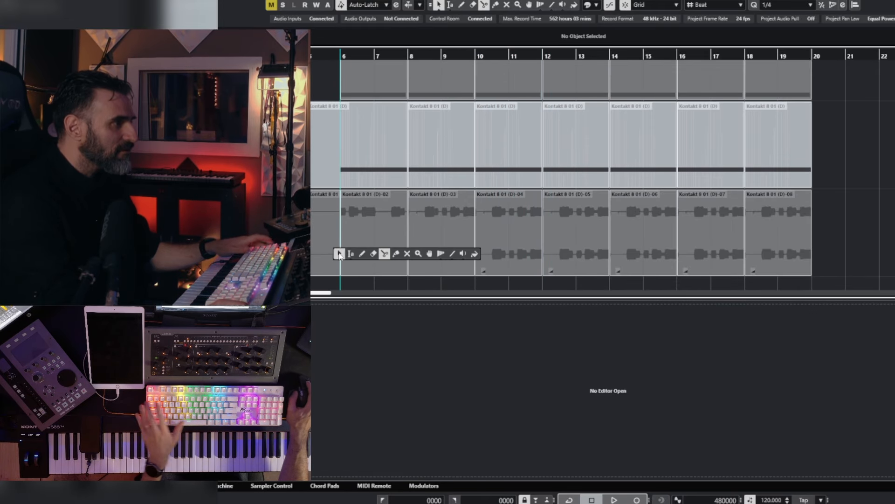
click(340, 255)
click(445, 255)
key(Delete)
drag(893, 242, 458, 240)
key(Delete)
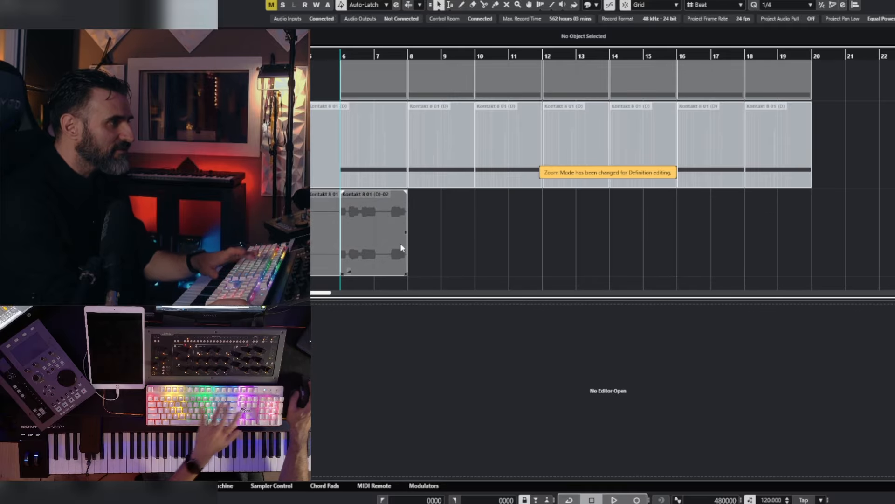
Step: Duplicate the bar 6 to 8 audio event six times up to bar 20 and delete the leftover piece before bar 6
click(399, 247)
key(ctrl+d)
key(ctrl+d)
key(ctrl+d)
key(ctrl+d)
key(ctrl+d)
key(ctrl+d)
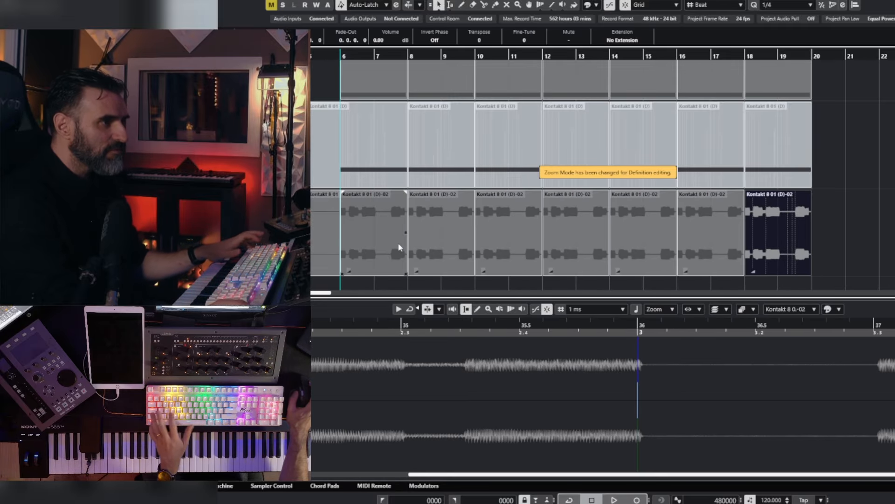
key(space)
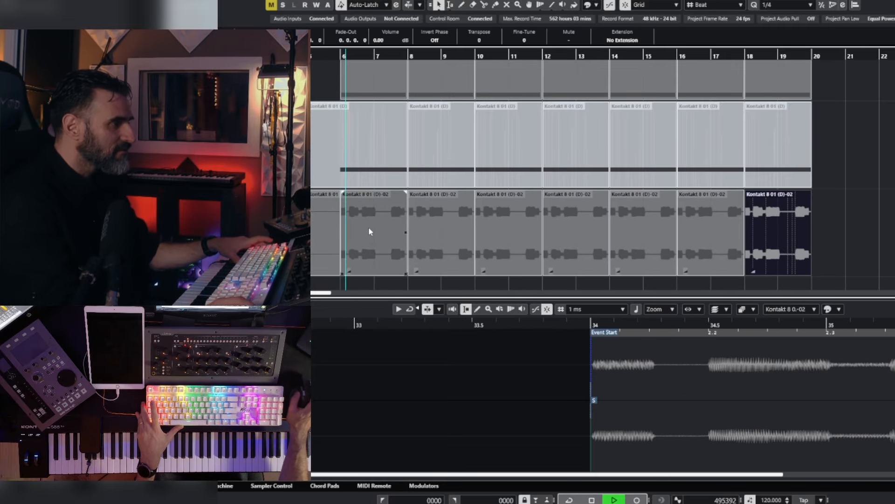
click(324, 261)
key(Delete)
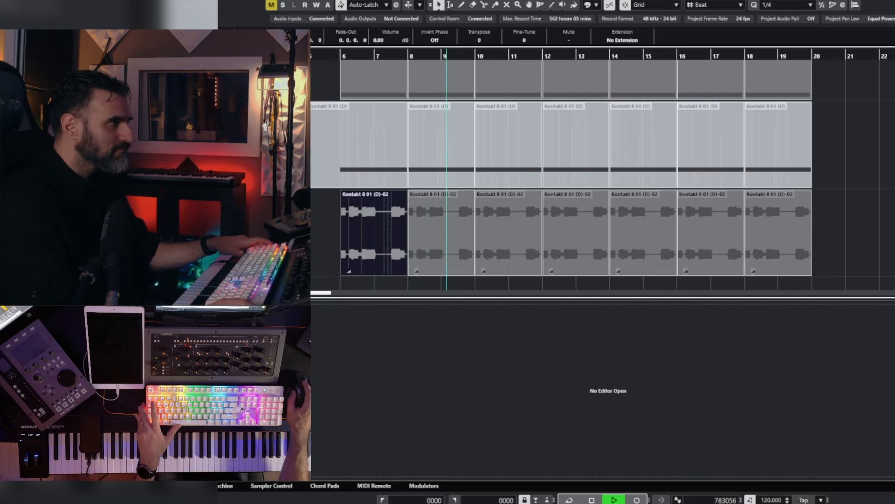
Step: Stop playback, unmute the MIDI events on the lower Kontakt 8 01 track and reopen their Kontakt window
key(space)
key(7)
drag(893, 176, 405, 170)
right_click(404, 175)
click(343, 178)
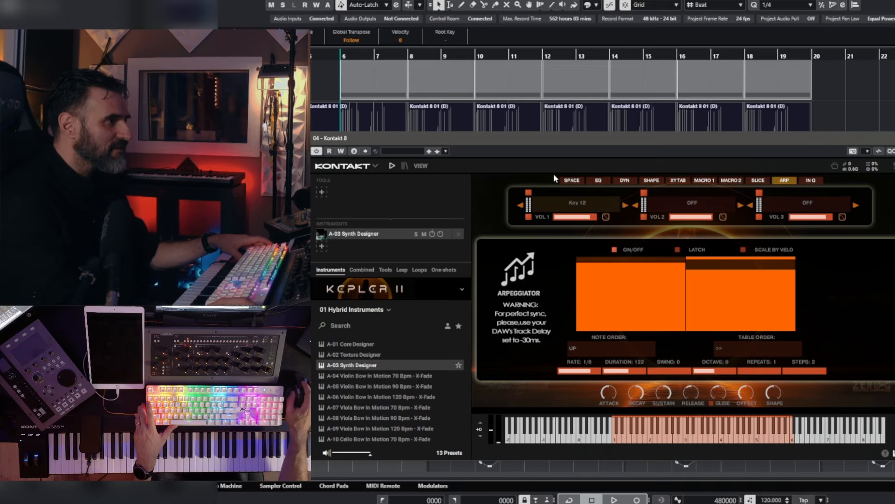
drag(555, 134, 513, 62)
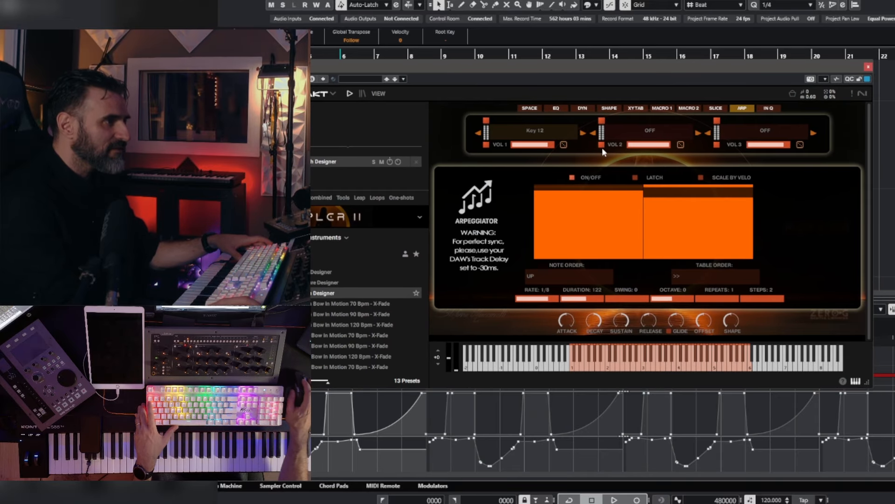
Step: Play layer 1 as Key 14 while adjusting the arpeggiator's second step and setting its rate to 1/16
key(space)
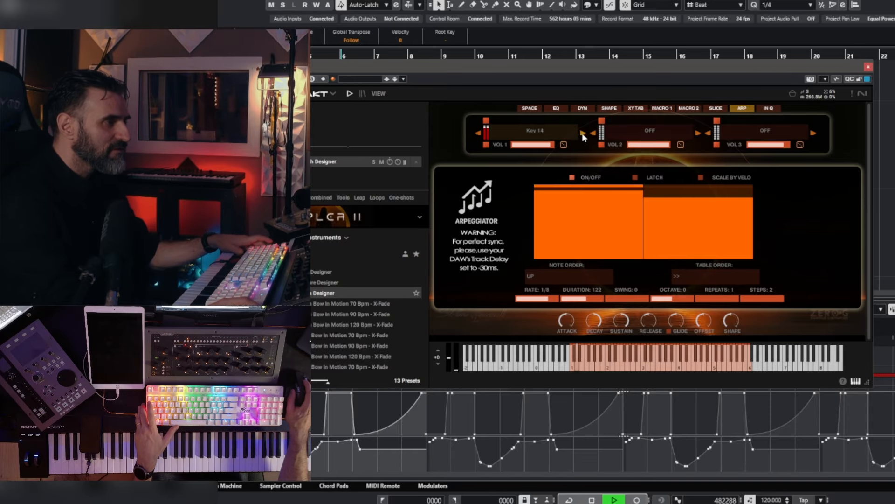
click(669, 208)
drag(670, 208, 670, 205)
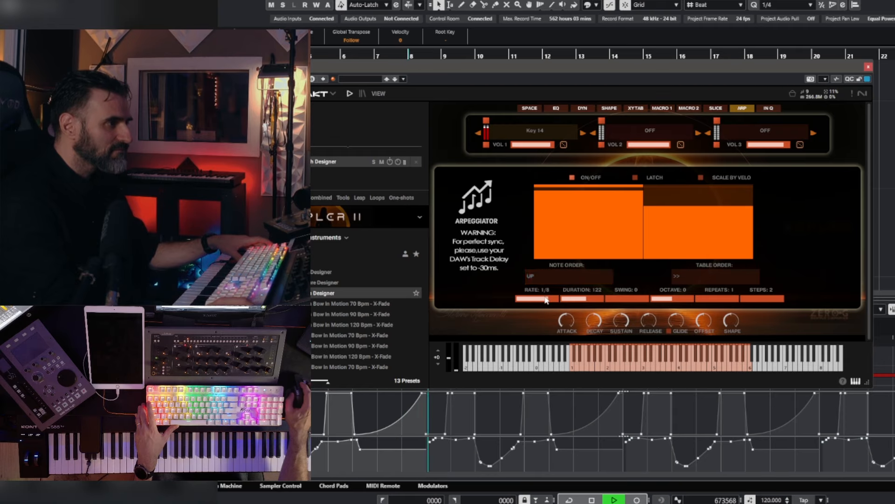
drag(539, 299, 515, 301)
mouse_move(719, 202)
mouse_down()
mouse_move(719, 187)
mouse_move(719, 197)
mouse_up()
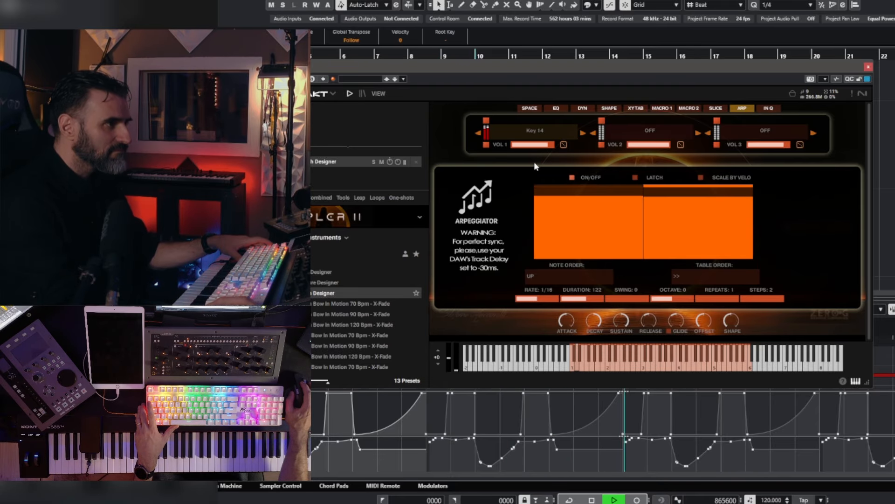
Step: Change layer 1 to Key 15 and redraw the Level 1 sequence, dropping steps 2 to 4, 7 and 8 to minimum and raising step 9
click(583, 132)
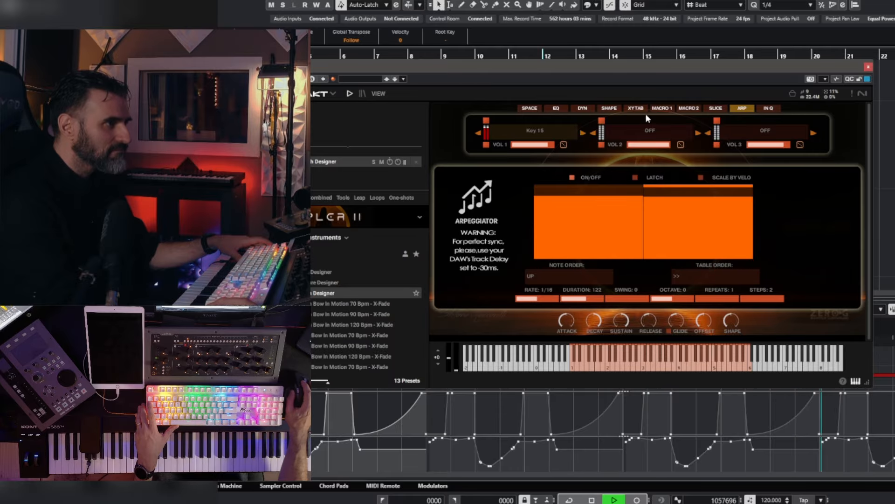
click(662, 109)
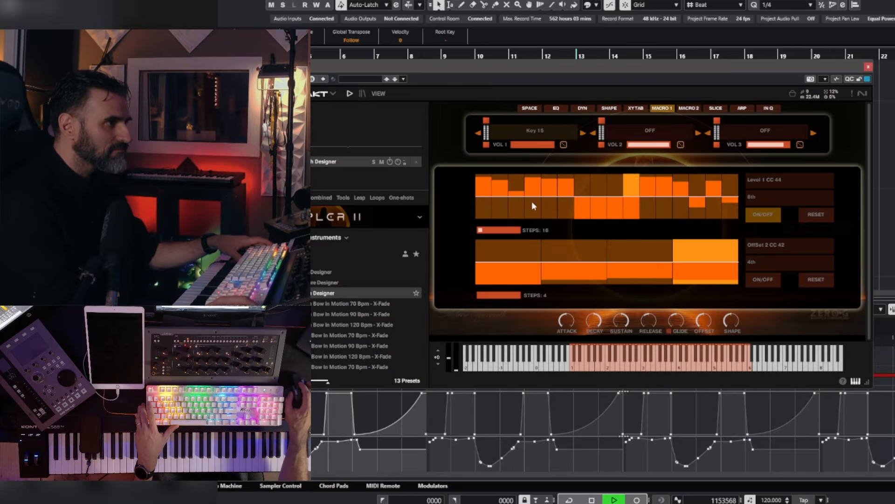
drag(605, 183, 614, 179)
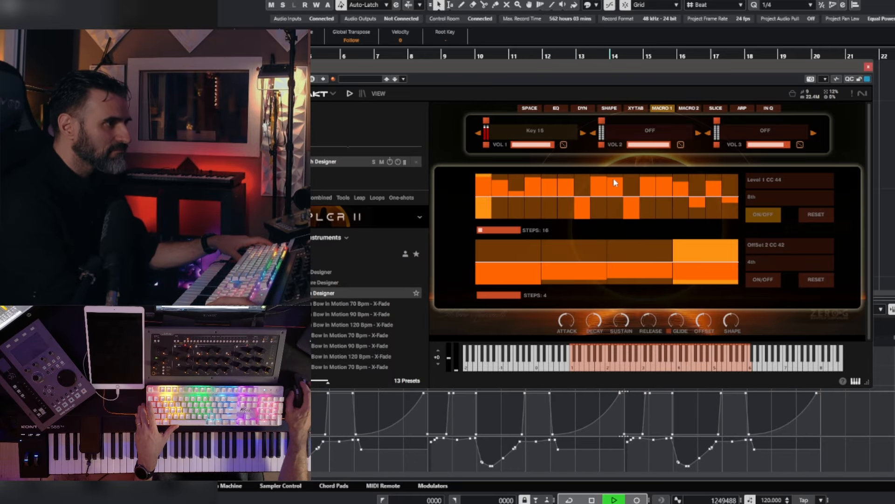
click(534, 205)
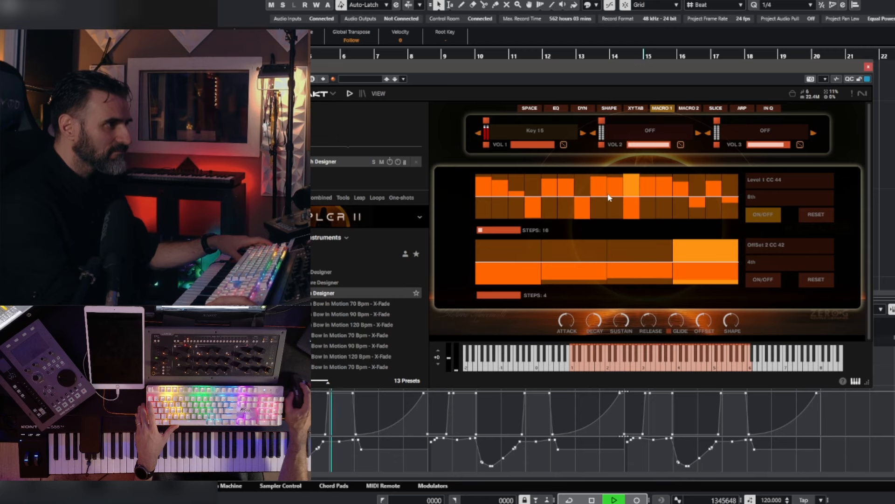
click(600, 208)
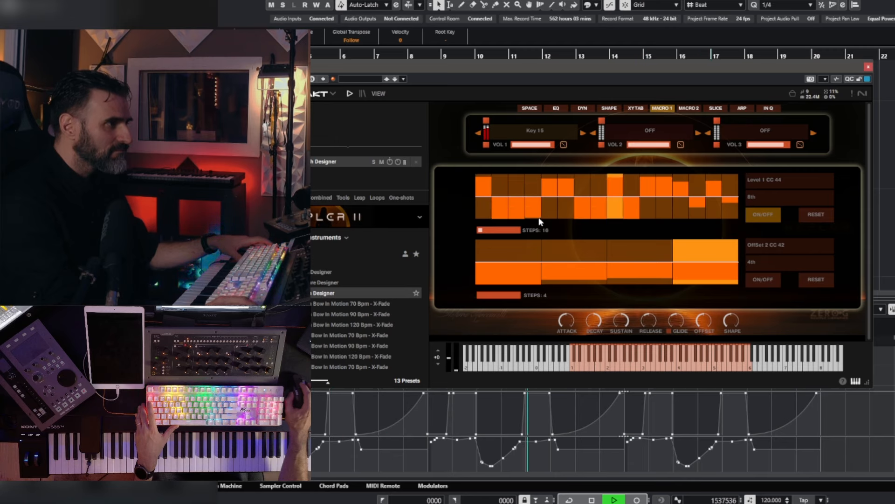
click(545, 176)
click(559, 177)
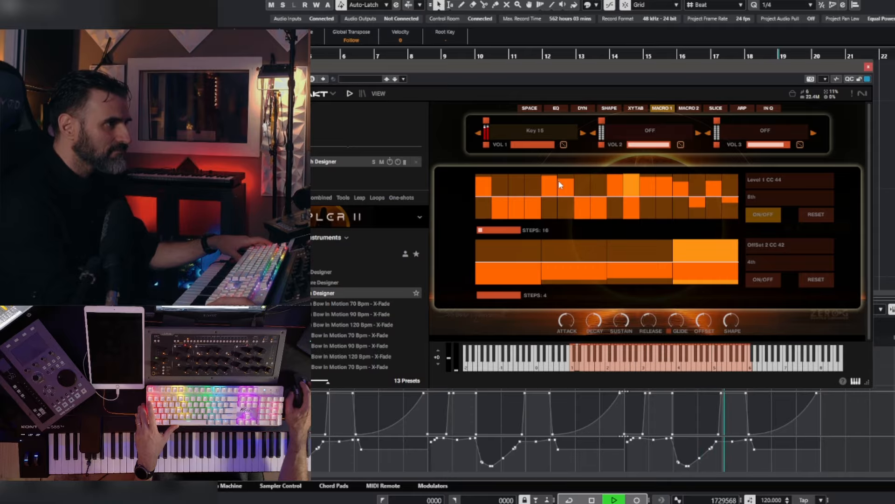
click(619, 175)
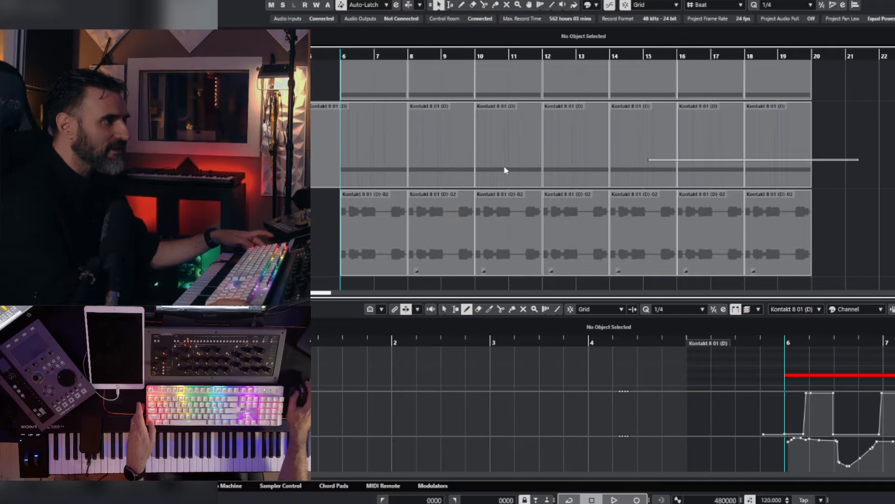
Step: Render the MIDI events of the lower Kontakt 8 01 track in place again, this time through the render settings
right_click(399, 171)
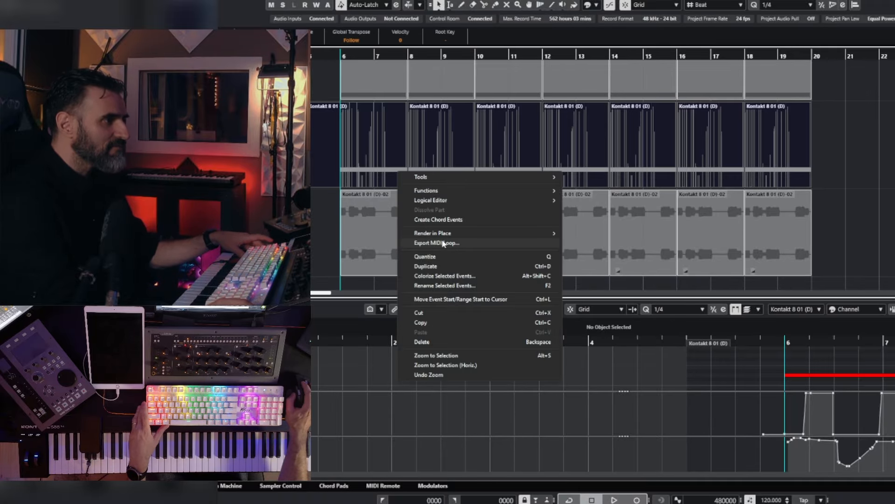
mouse_move(443, 237)
click(604, 243)
click(573, 397)
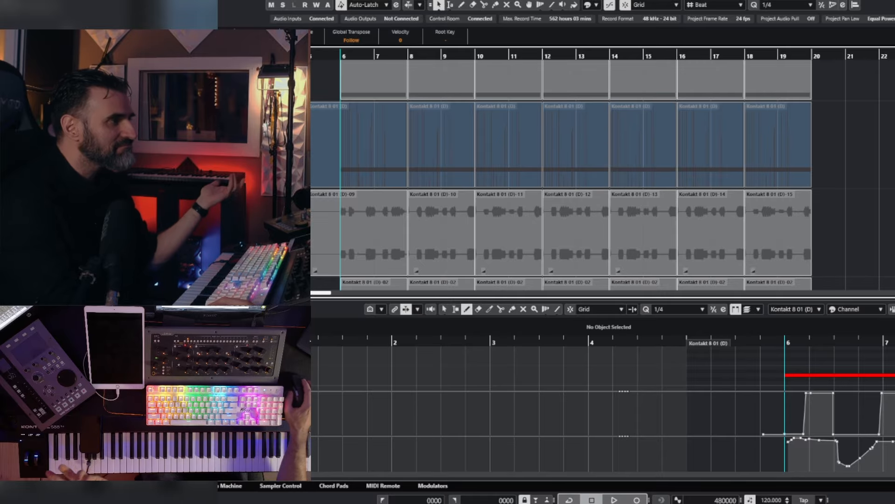
Step: Play the newly rendered Key 15 audio together with the earlier rendered loop and check the tracks in the arrangement
scroll(387, 177, down, 2)
key(space)
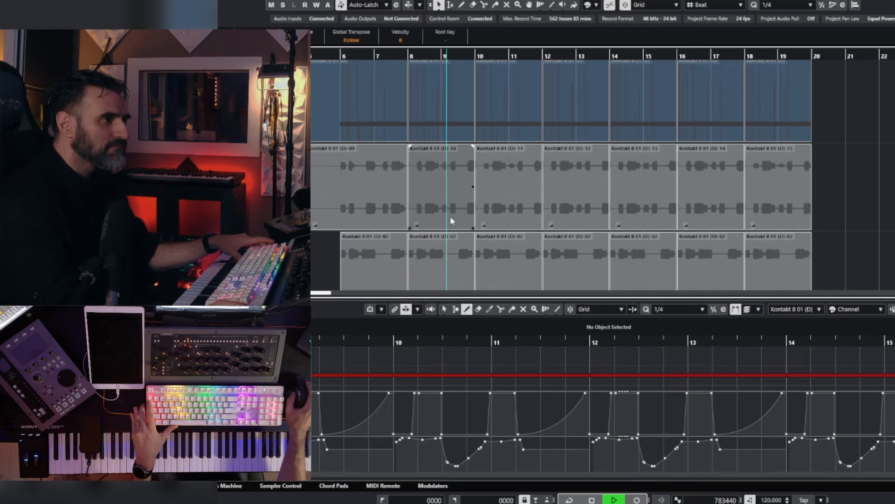
scroll(450, 219, up, 1)
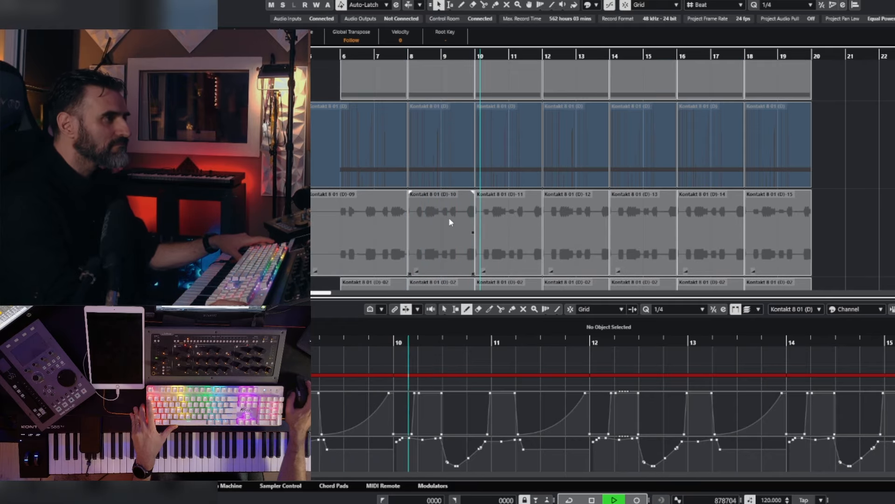
scroll(448, 216, down, 1)
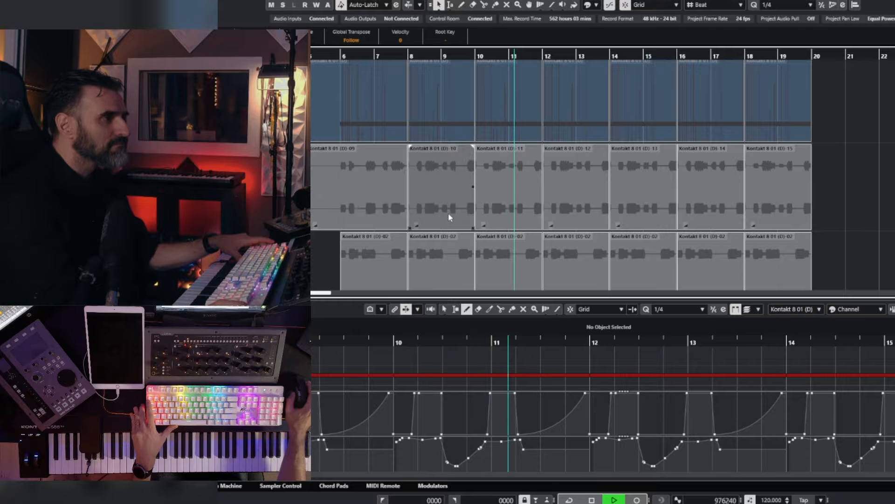
scroll(449, 213, up, 1)
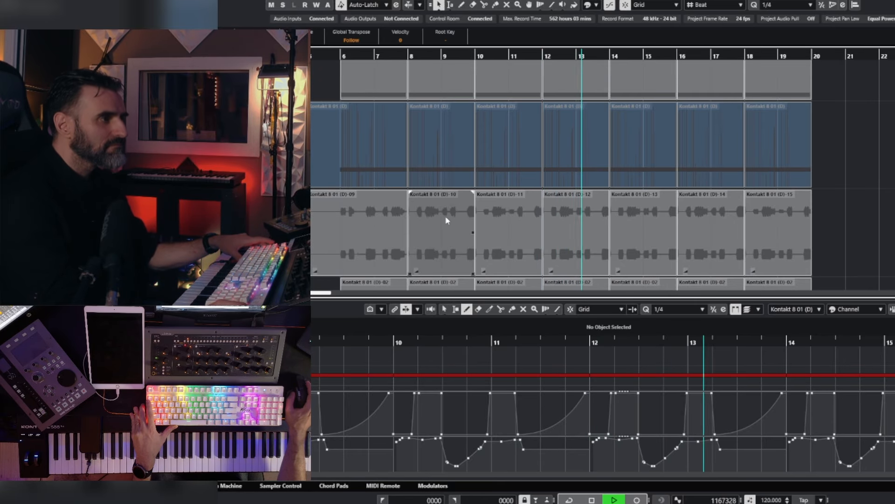
scroll(446, 220, up, 1)
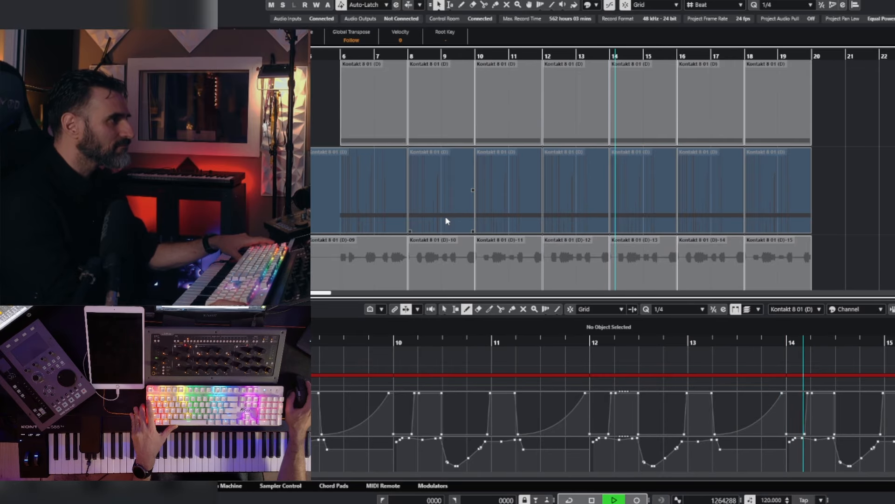
scroll(441, 216, down, 1)
scroll(441, 215, up, 2)
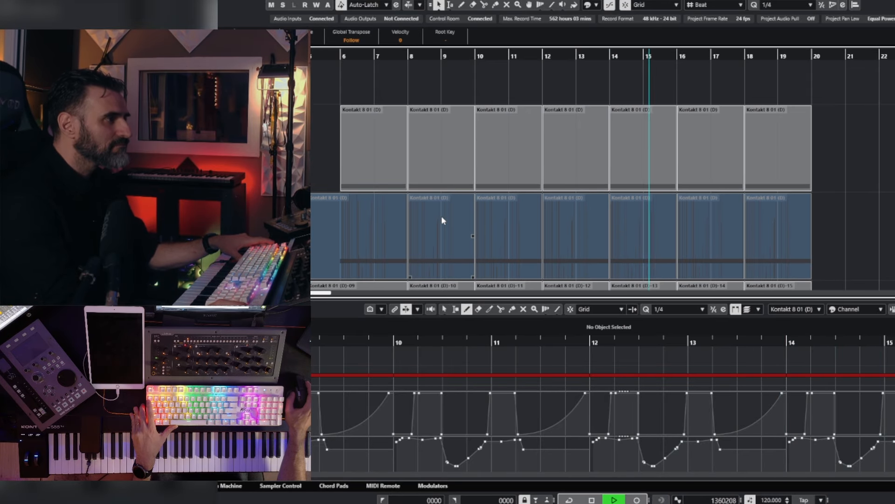
scroll(443, 219, down, 1)
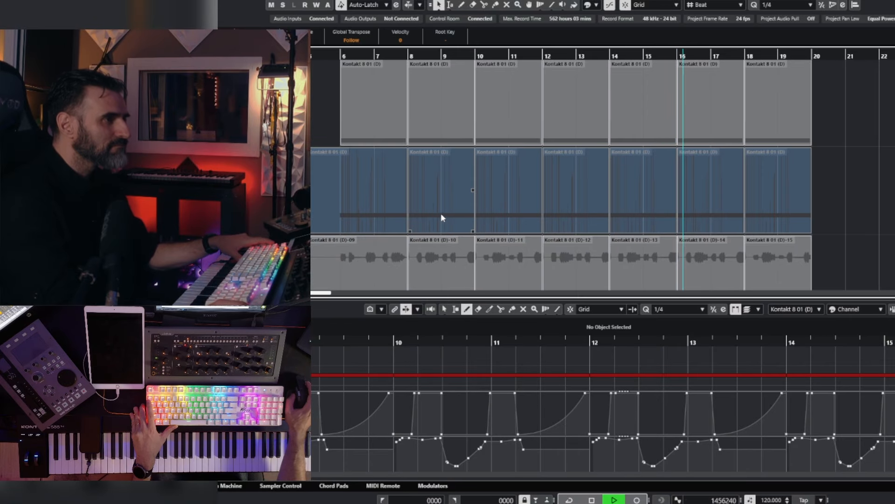
key(space)
Step: Unmute all the MIDI events on the lower Kontakt 8 01 track
right_click(891, 200)
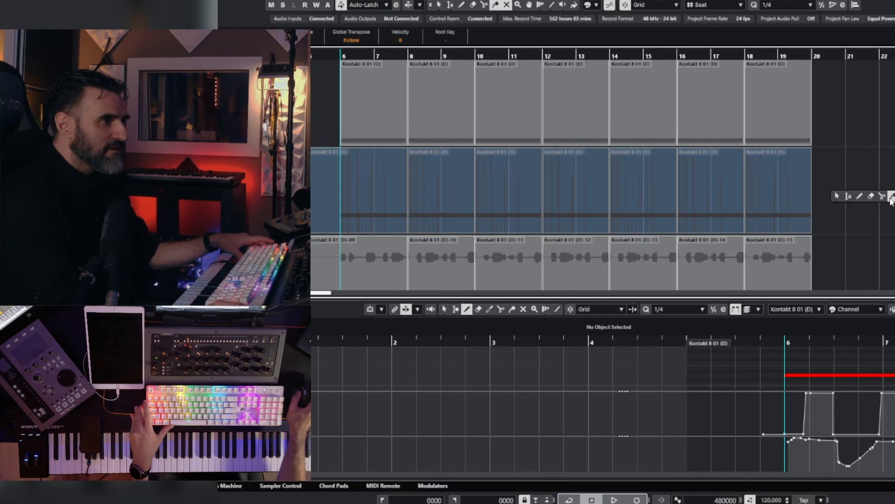
drag(892, 198, 337, 211)
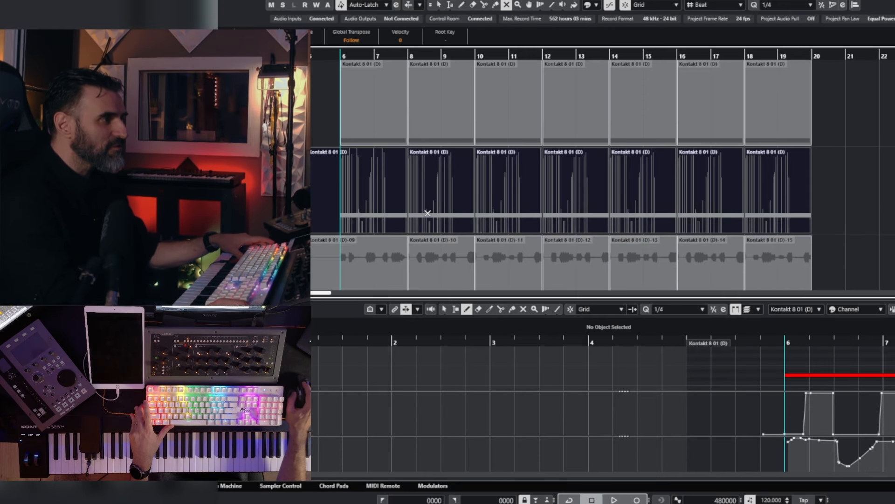
Step: Load the Kepler II Core Designer in Kontakt and choose Vocal Pedal 1 as its layer 1 sound
click(261, 164)
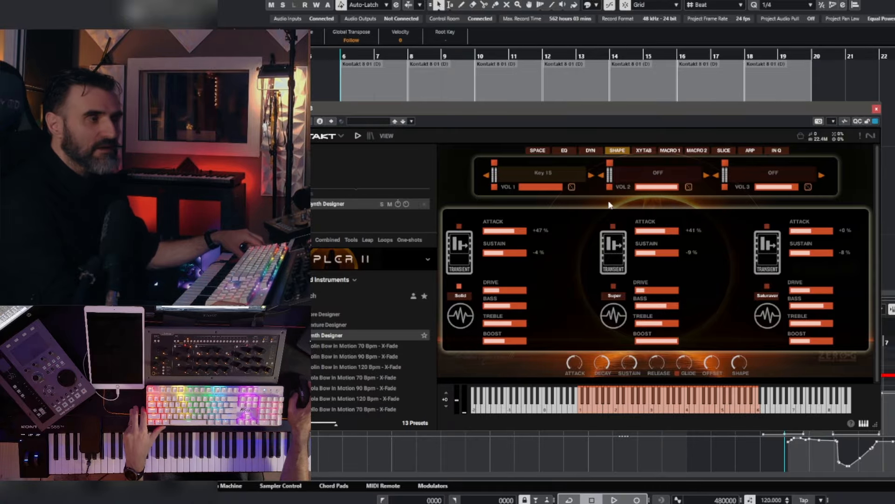
drag(567, 110, 521, 97)
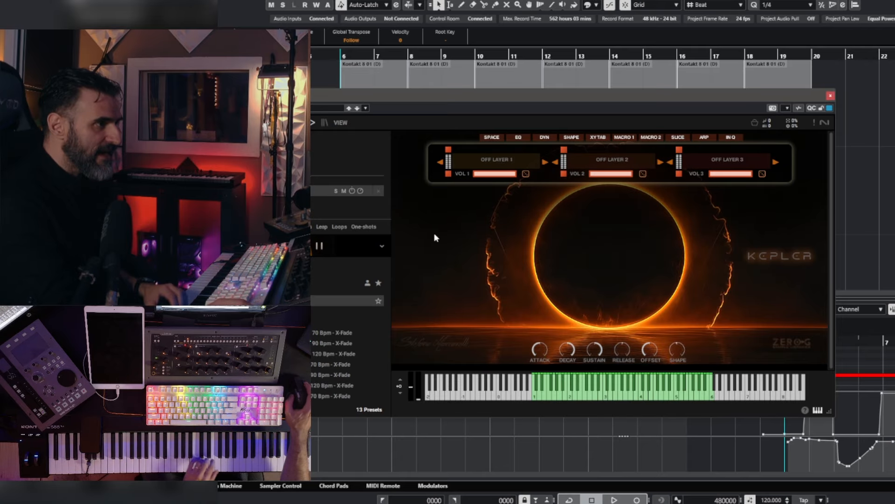
click(497, 159)
scroll(485, 294, down, 15)
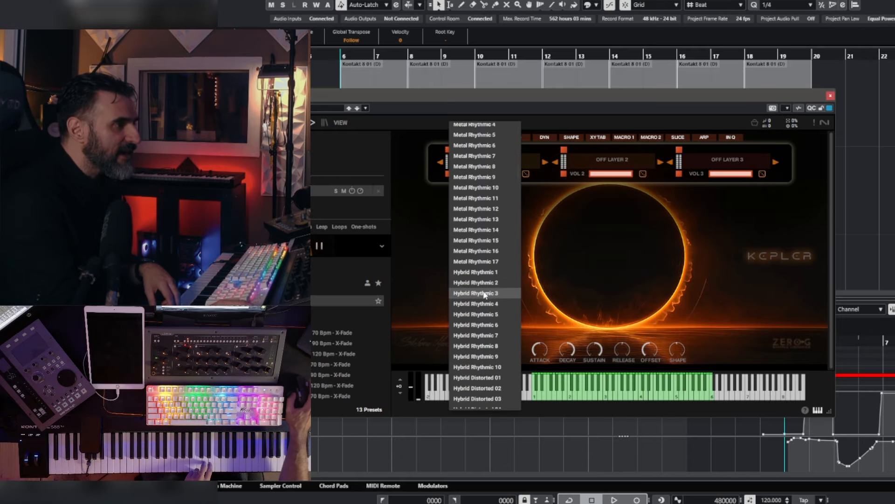
scroll(482, 290, down, 20)
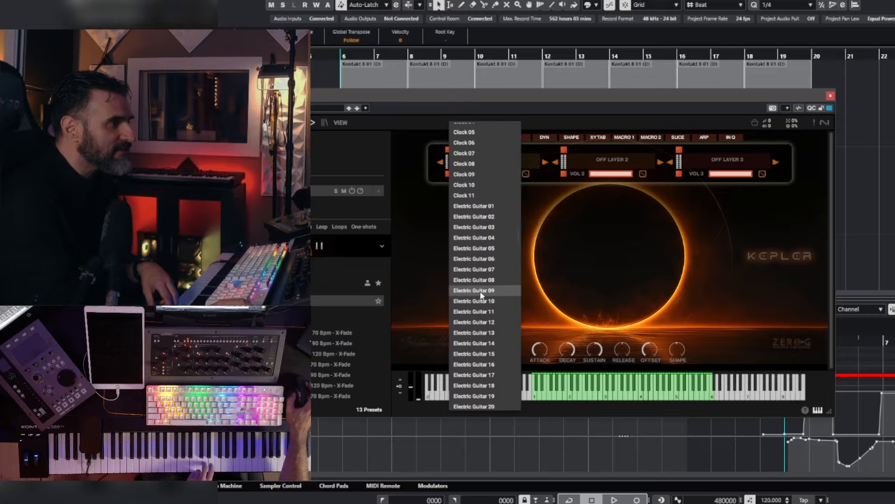
scroll(482, 295, down, 20)
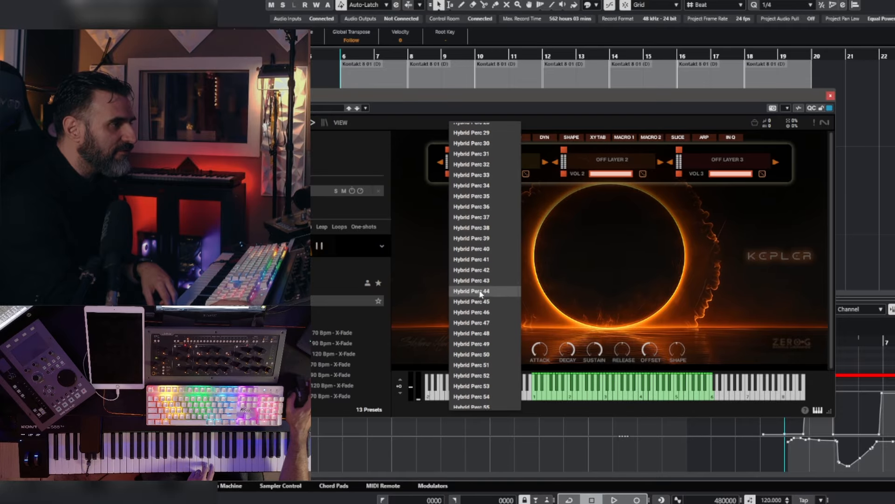
scroll(481, 294, down, 3)
scroll(481, 261, up, 5)
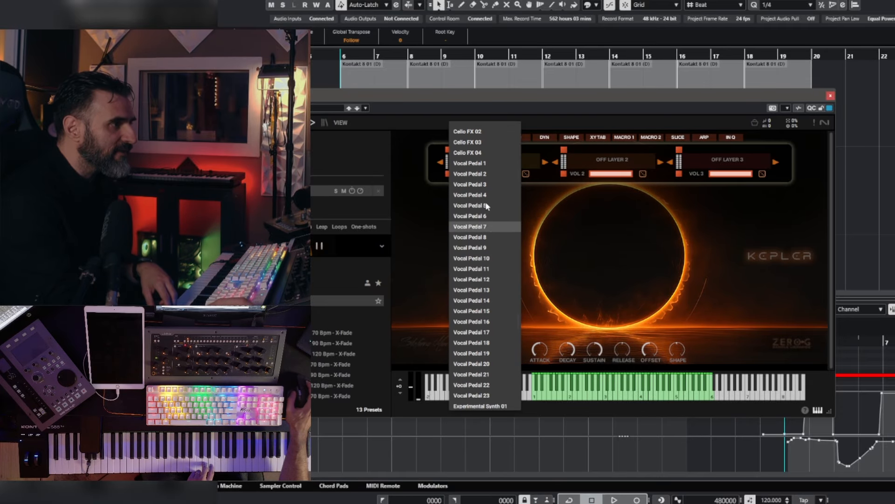
click(480, 184)
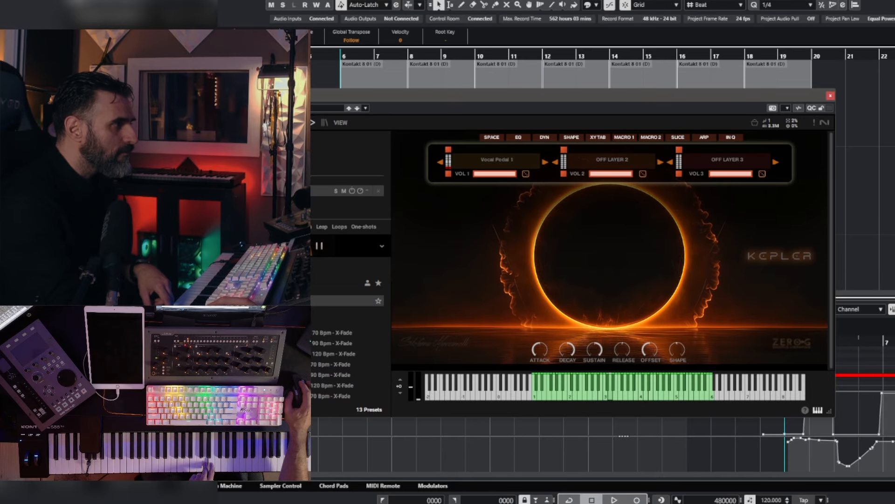
Step: Start playback and mute the MIDI events on the lower Kontakt 8 01 track with the Mute tool
drag(536, 90, 874, 85)
key(space)
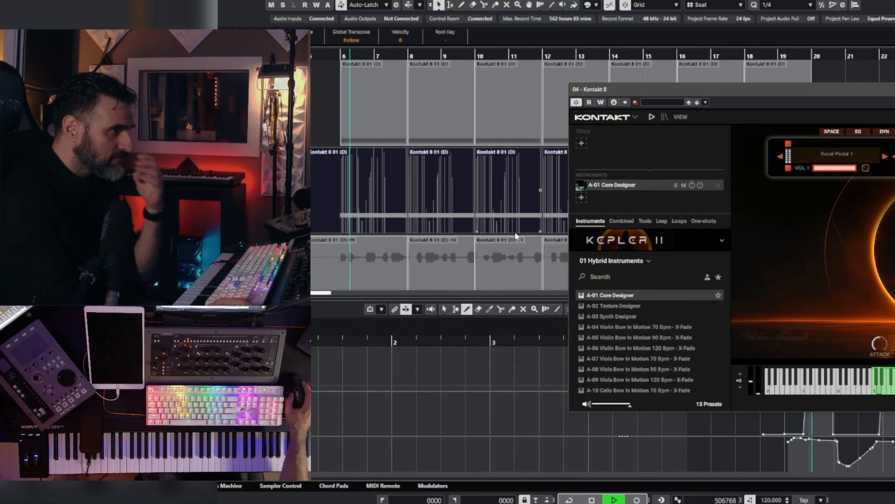
right_click(420, 230)
click(469, 213)
click(467, 212)
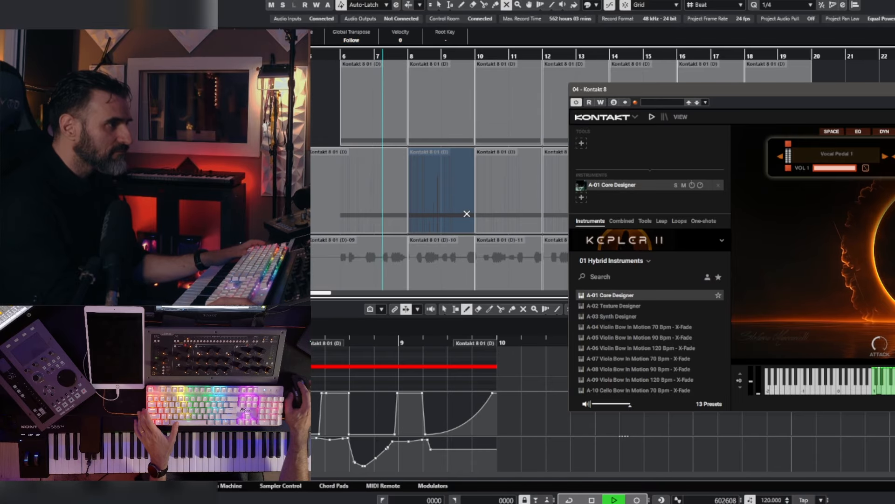
key(space)
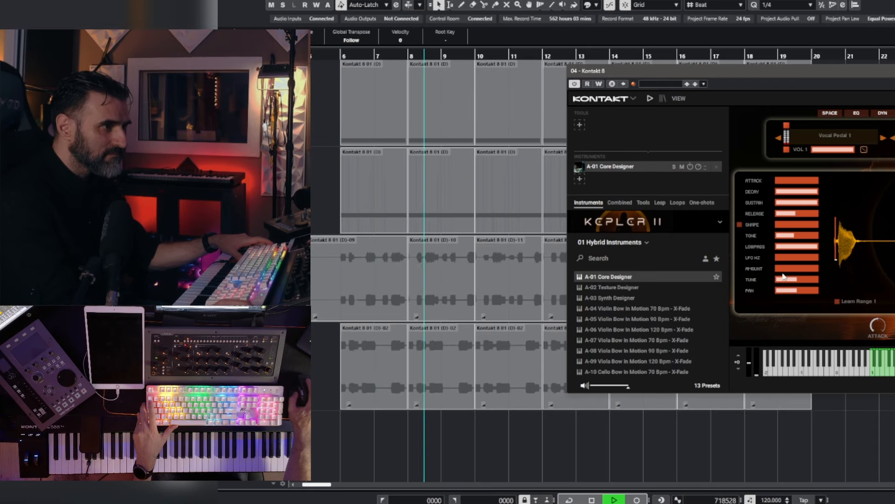
Step: Set layer 1's Tune to 1.00 while the project plays
drag(808, 279, 815, 280)
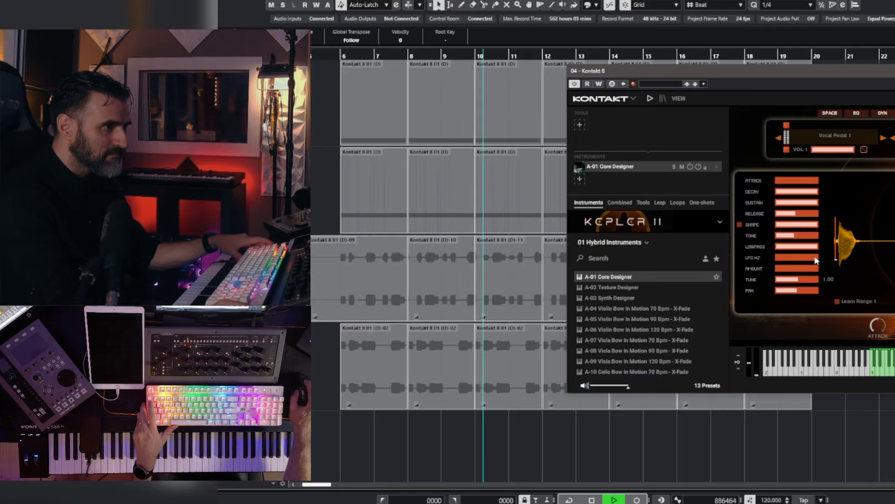
drag(802, 79, 501, 101)
drag(519, 77, 531, 60)
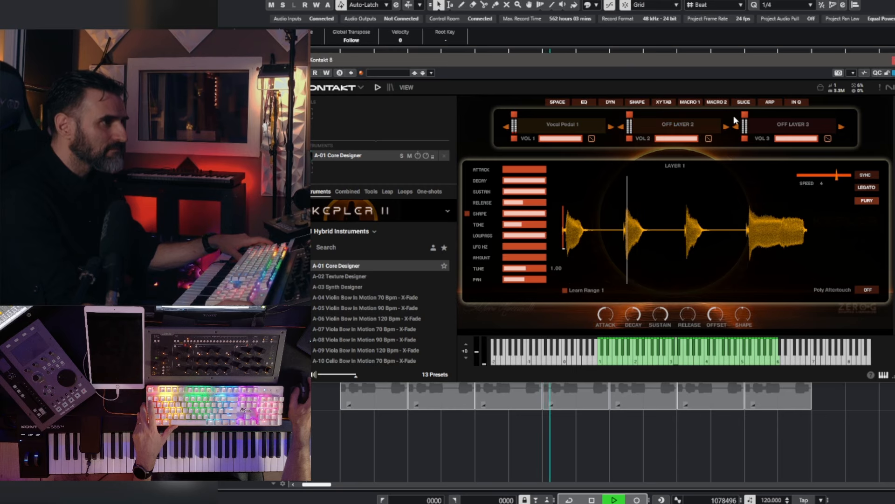
Step: Raise the Buzz amount of layer 1's Slice effect during playback
click(743, 102)
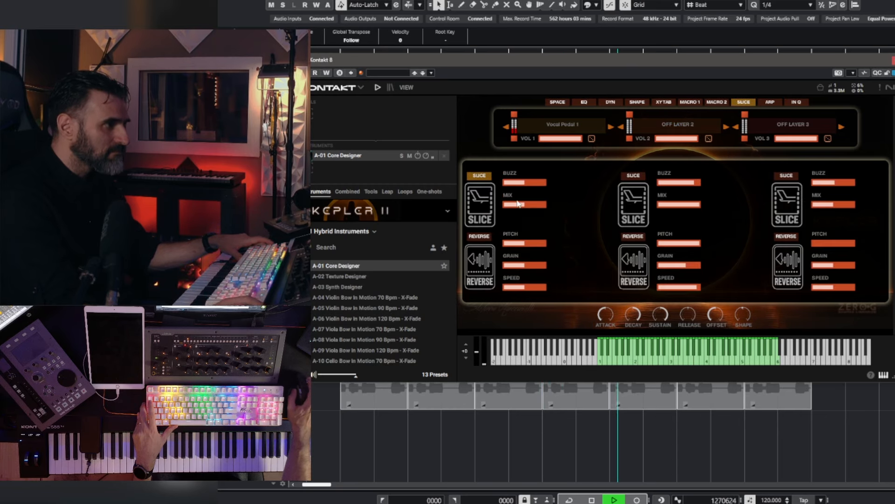
drag(566, 180, 558, 177)
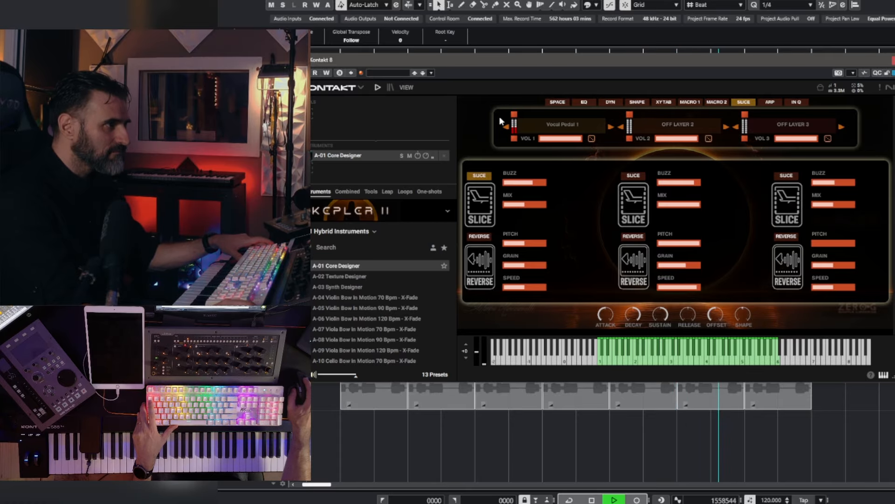
key(space)
Step: Switch off layer 1's Slice effect and start learning MIDI CC automation for its switch
click(480, 176)
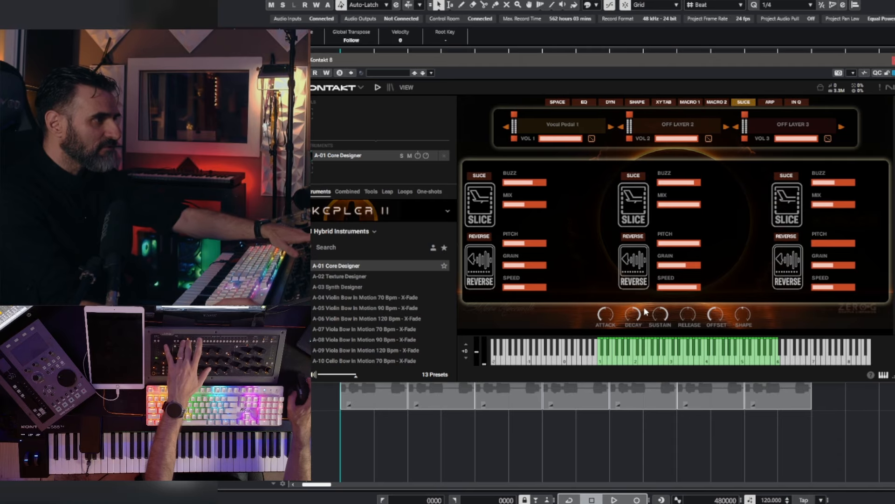
right_click(487, 177)
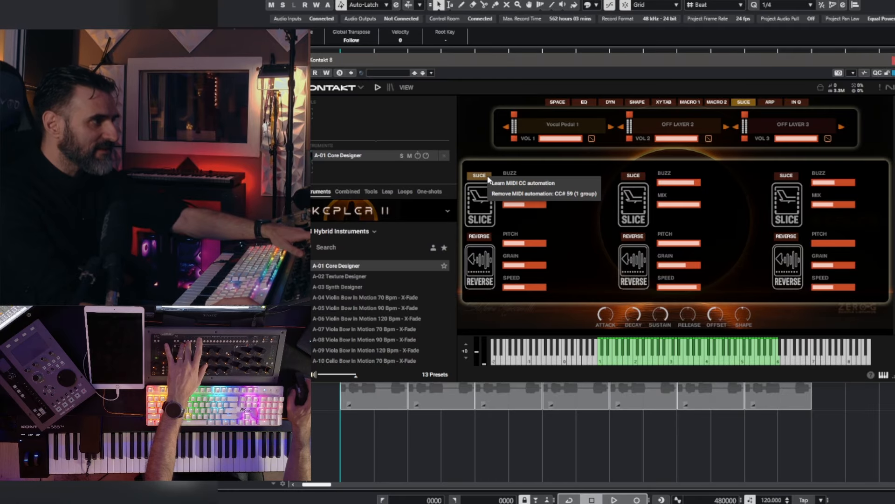
click(500, 183)
Step: Lower the Mix of layer 1's Slice effect while listening to the vocal part
drag(506, 59, 591, 245)
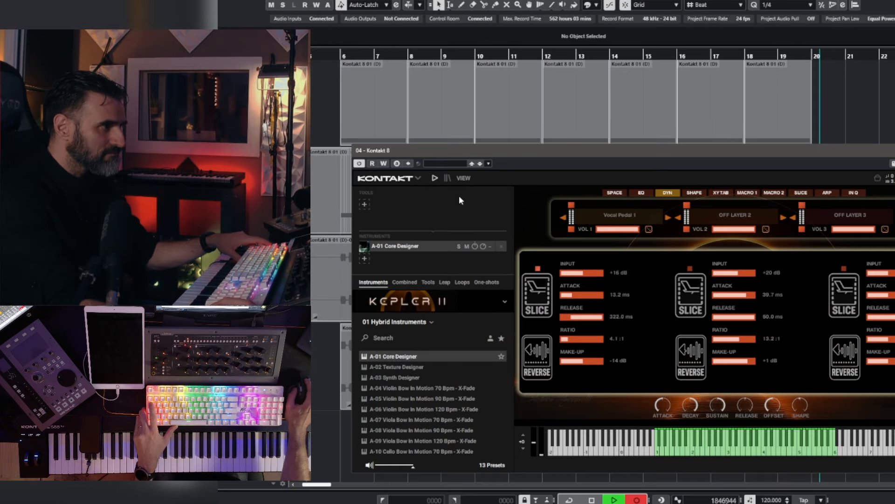
key(space)
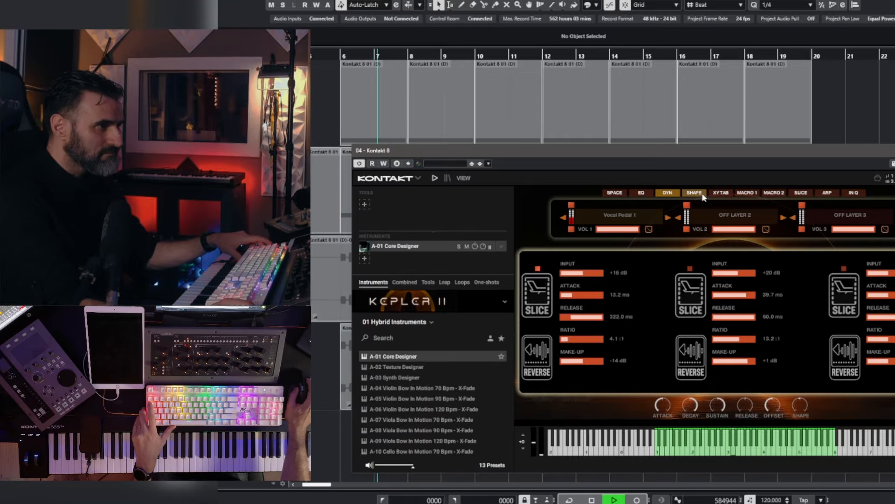
click(802, 193)
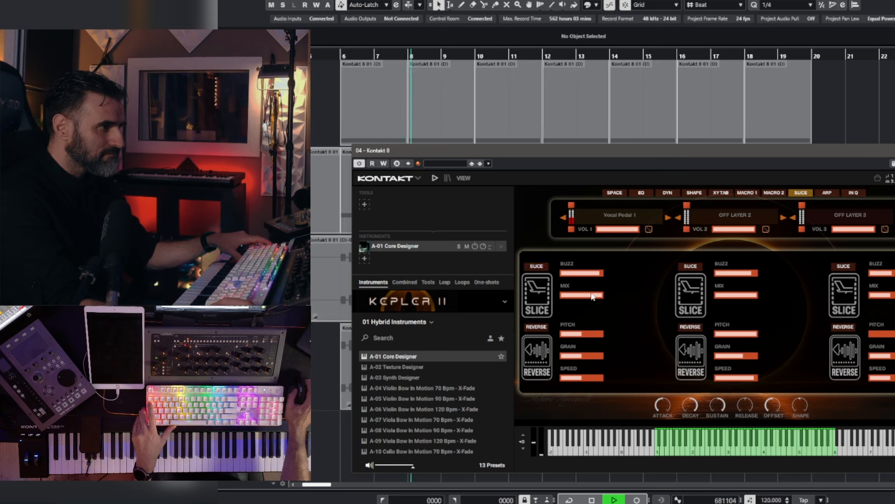
drag(595, 295, 533, 298)
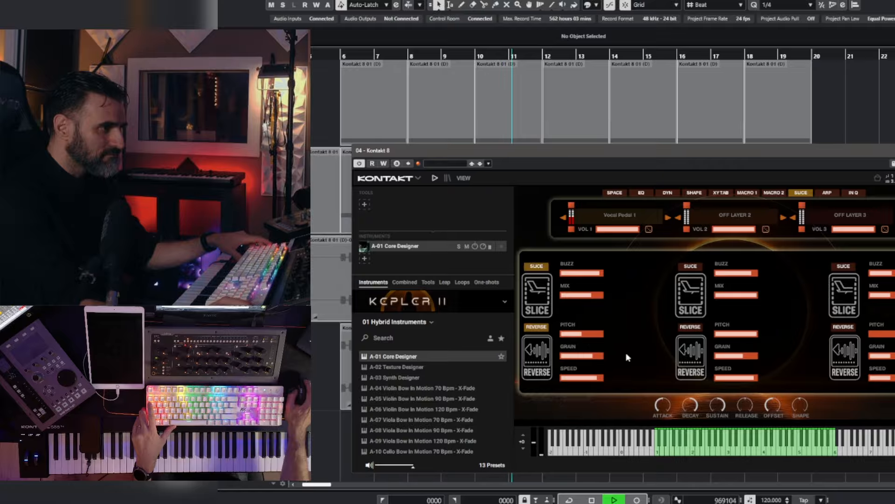
key(space)
Step: Play the vocal part from bar 6 to check the Slice and Reverse effects on layer 1
click(341, 55)
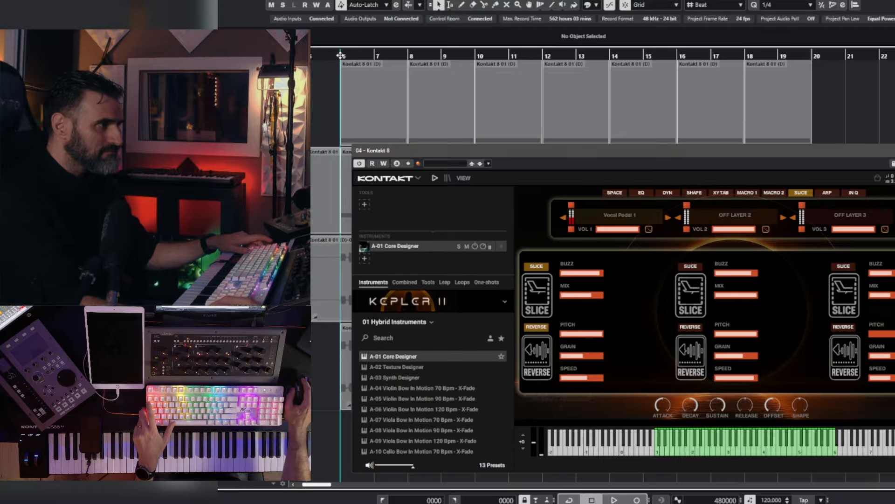
drag(509, 164, 440, 86)
key(space)
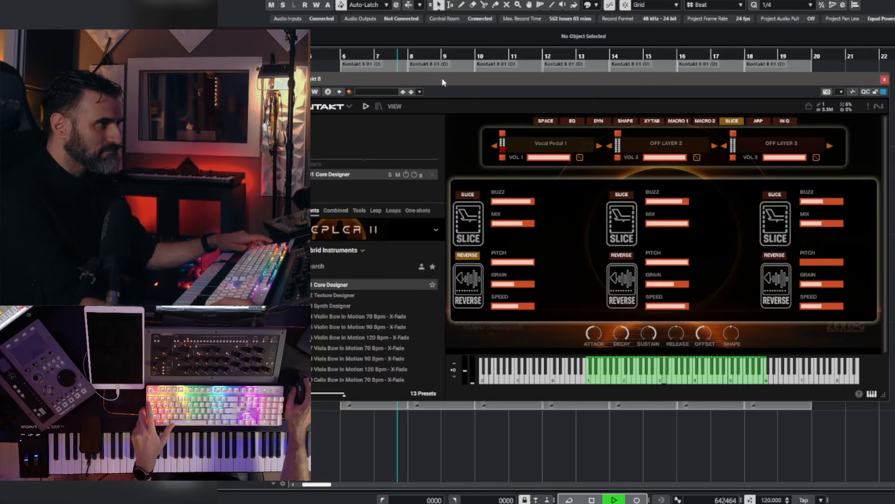
key(space)
Step: Select all the MIDI events on the lower Kontakt 8 01 track and render them in place
drag(443, 82, 686, 157)
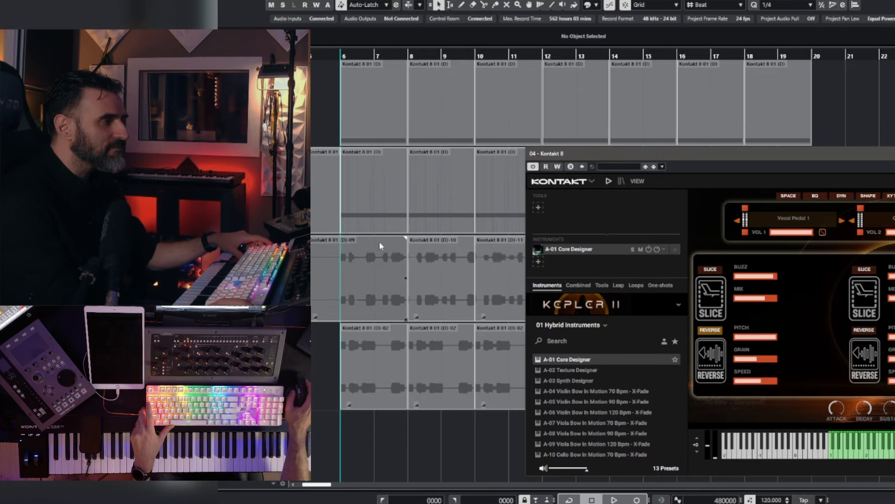
drag(770, 157, 658, 293)
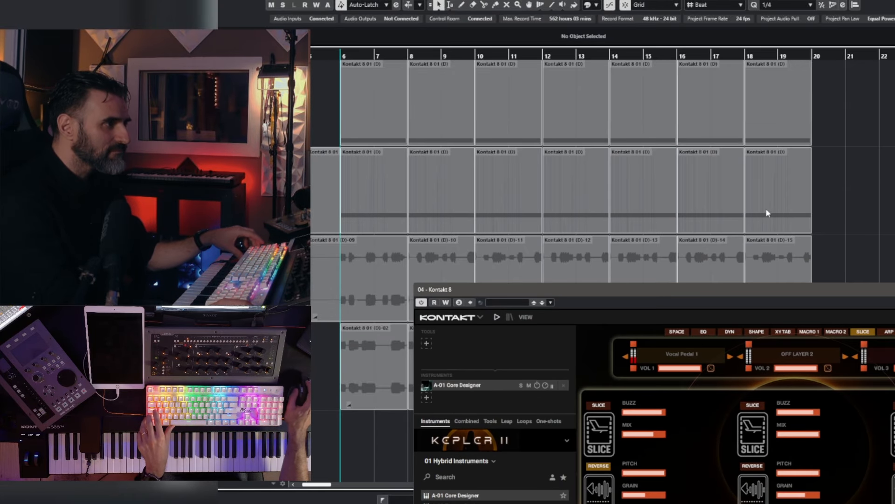
drag(840, 210, 389, 202)
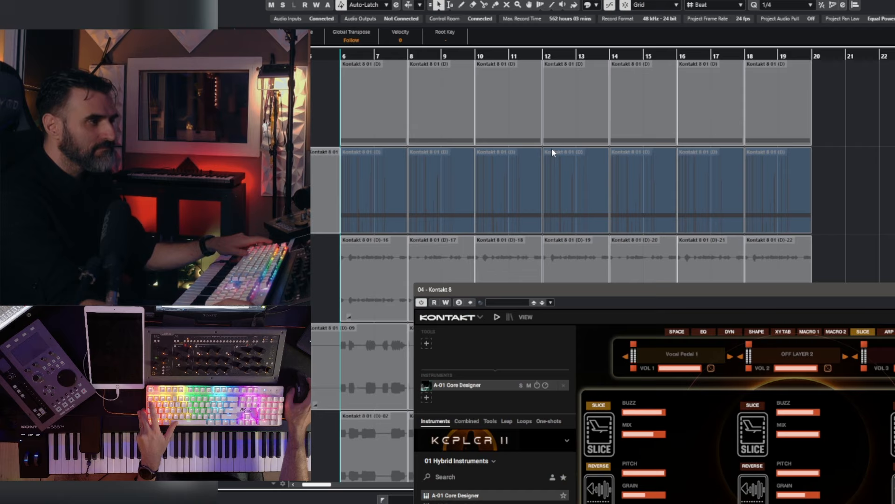
Step: Close Kontakt and play the newly rendered vocal audio with the other loops, checking the tracks in the arrangement
key(space)
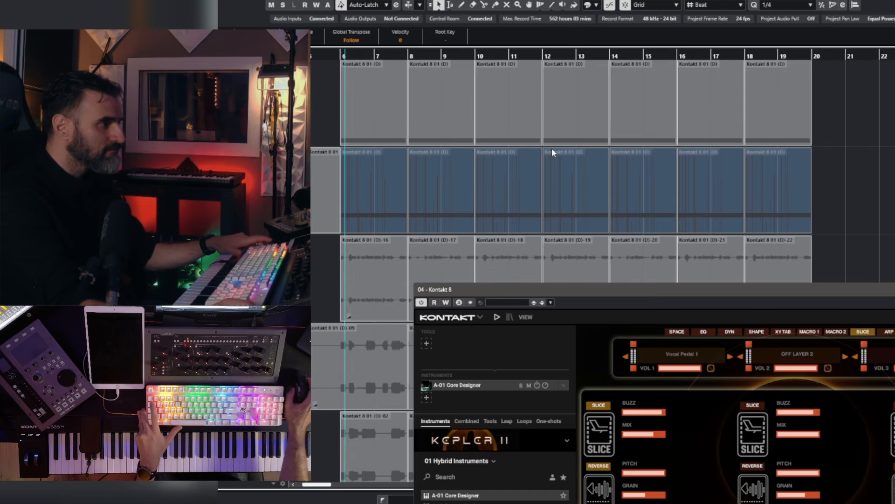
click(892, 289)
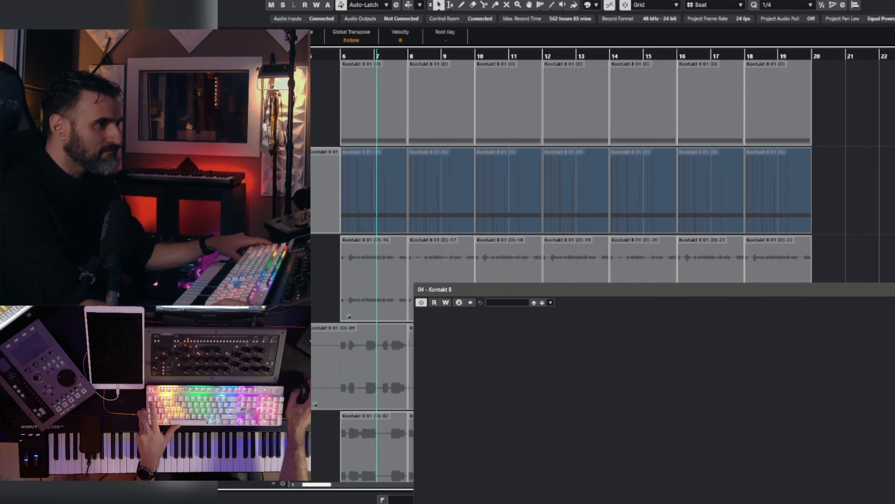
scroll(387, 260, down, 2)
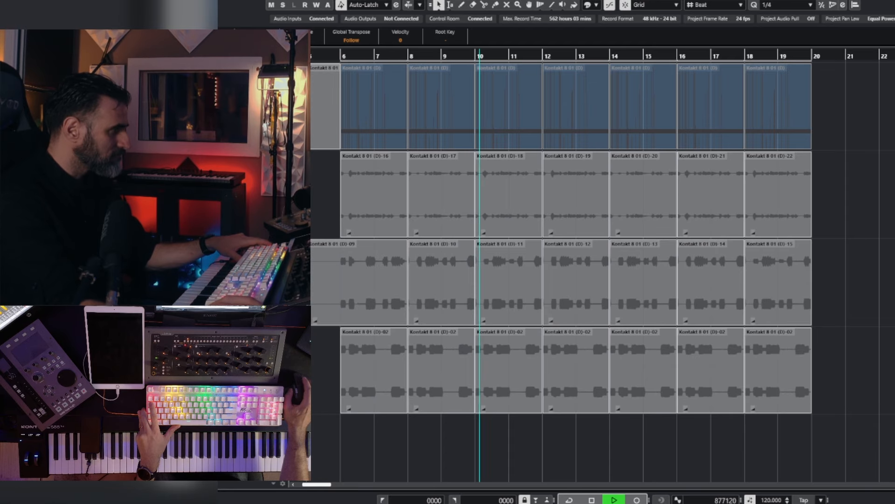
scroll(412, 278, up, 2)
scroll(412, 279, down, 4)
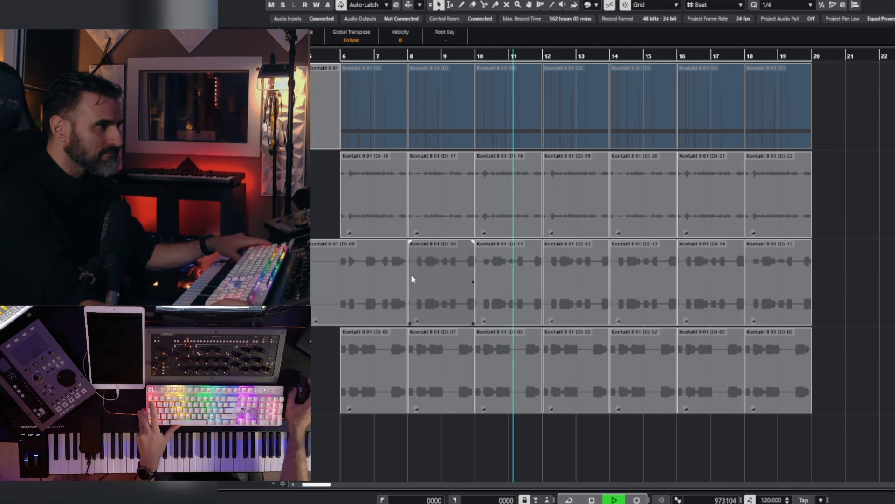
scroll(411, 279, down, 1)
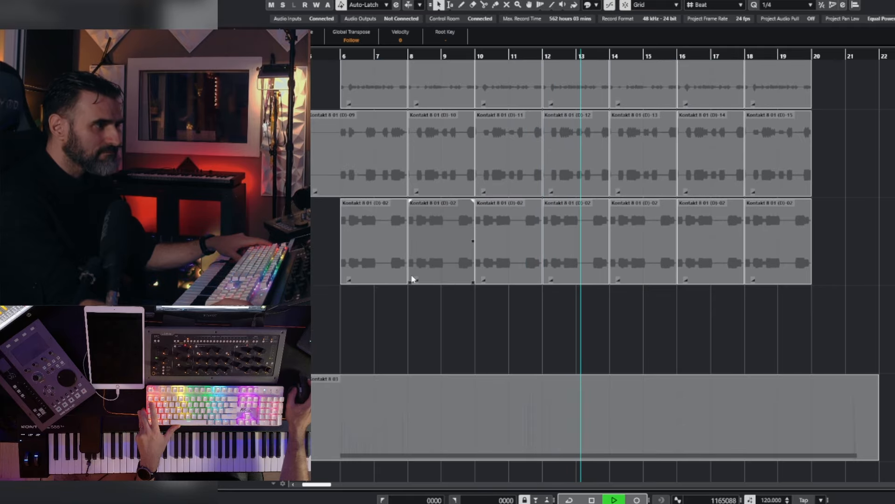
key(space)
scroll(412, 279, up, 7)
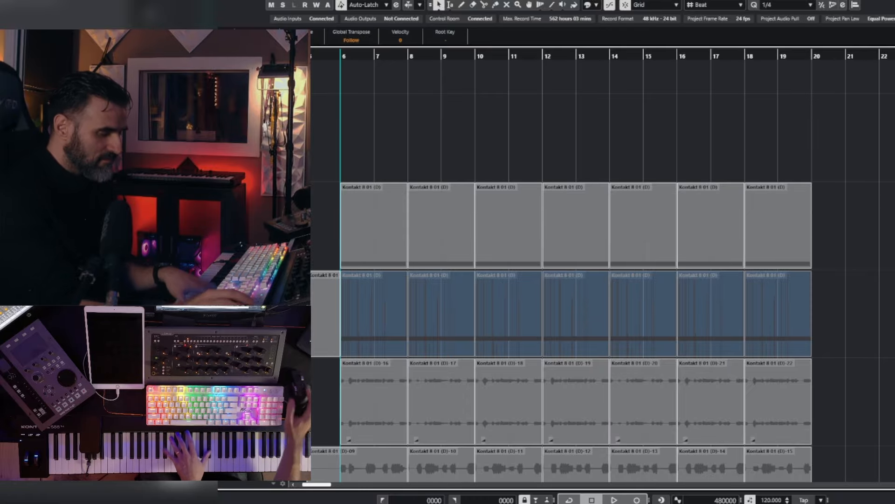
Step: Record a sustained MIDI part on the empty Kontakt 8 01 track above the muted ones
key(space)
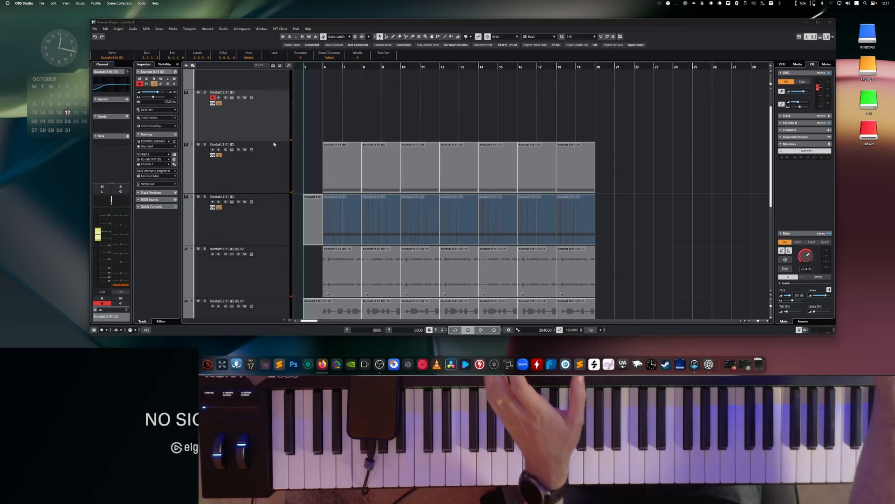
click(236, 118)
key(KP_Multiply)
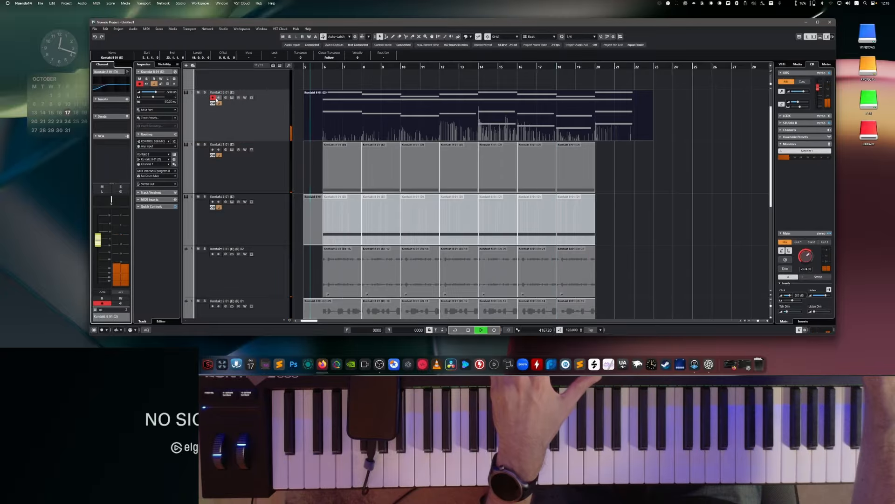
Step: Disarm the newly recorded Kontakt 8 01 track and lower its volume fader slightly during playback
click(214, 98)
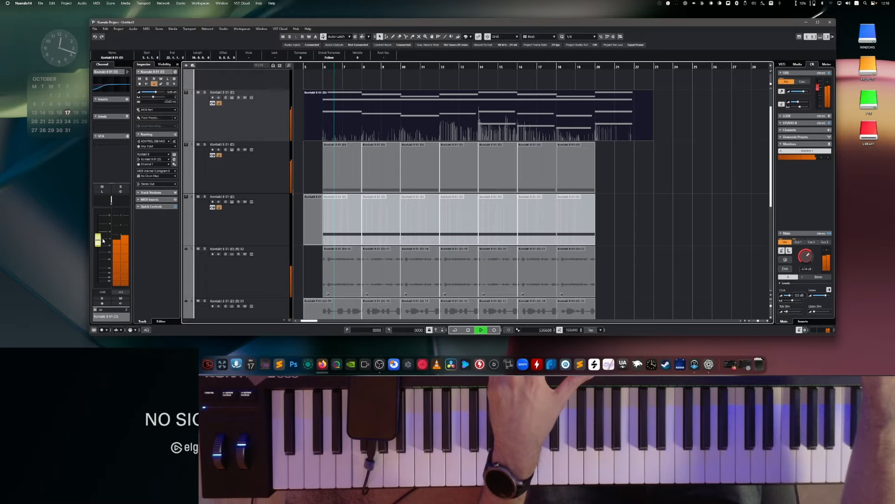
drag(103, 241, 104, 244)
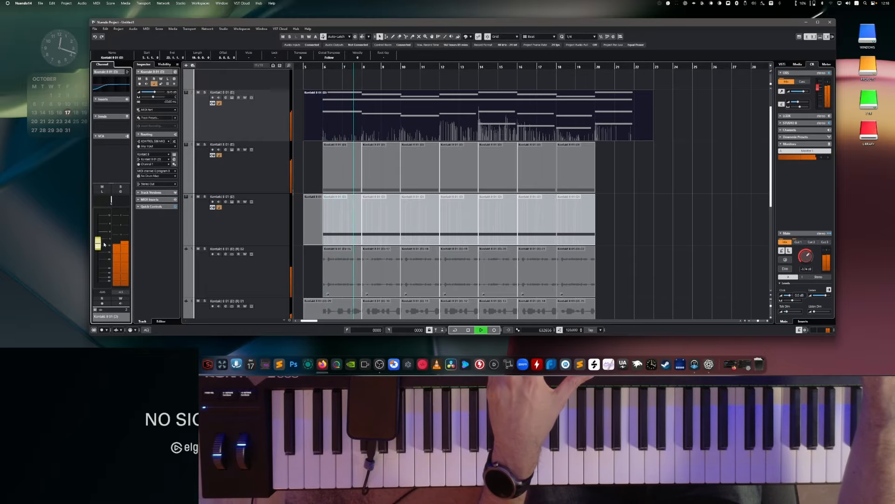
Step: Set the Synth Designer arpeggiator's note order to Up on the top Kontakt 8 01 track and record a chord part with it
scroll(365, 202, up, 1)
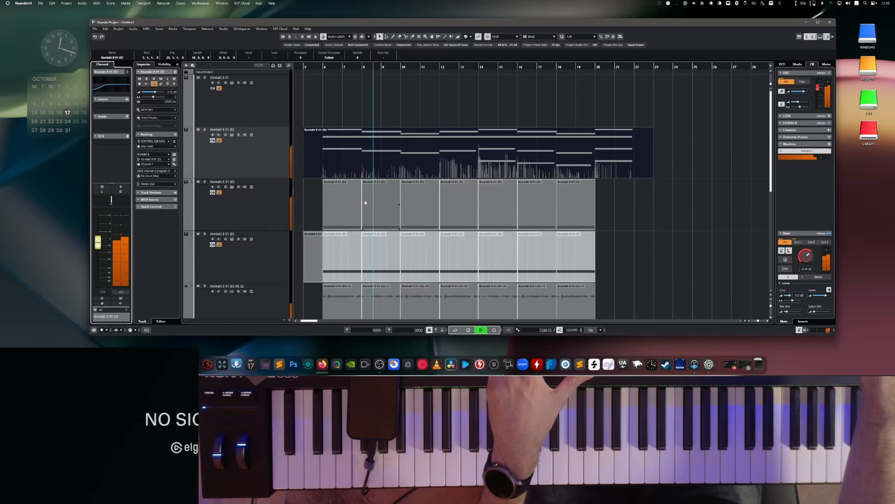
click(271, 107)
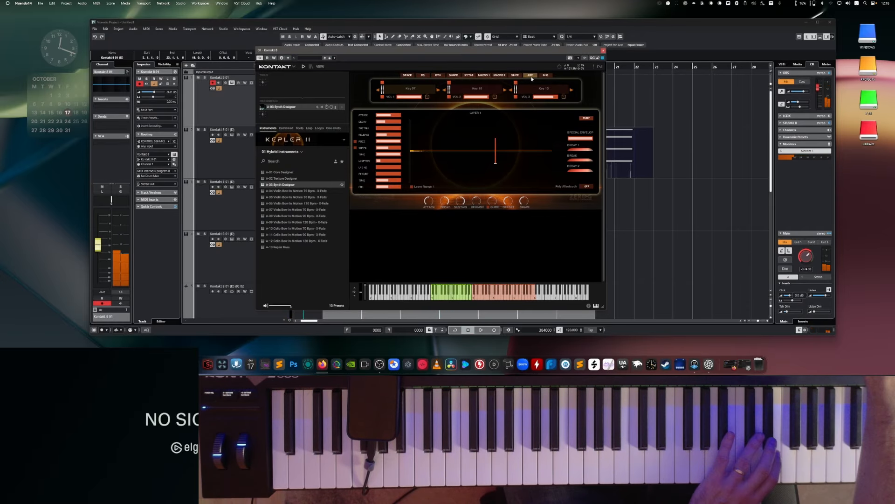
click(530, 75)
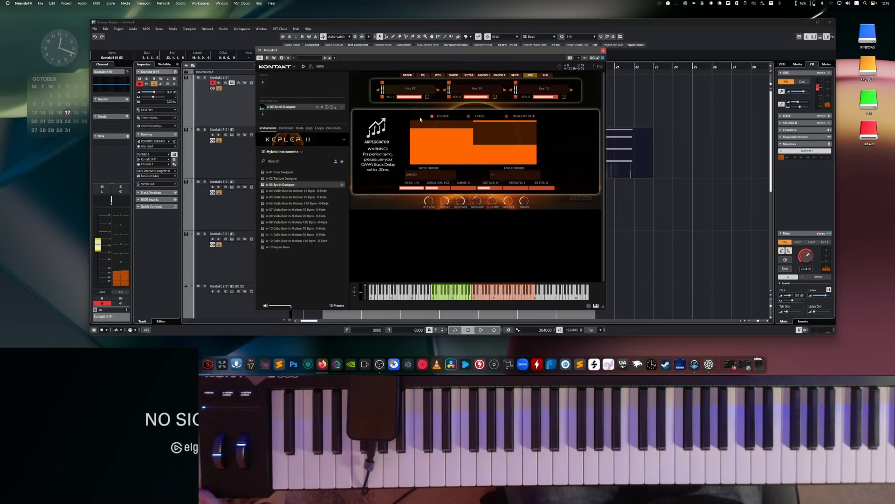
click(421, 175)
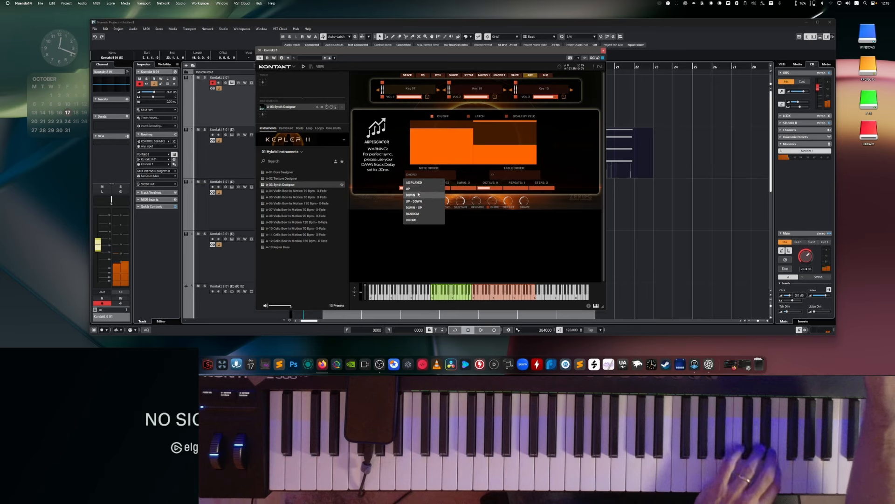
click(416, 189)
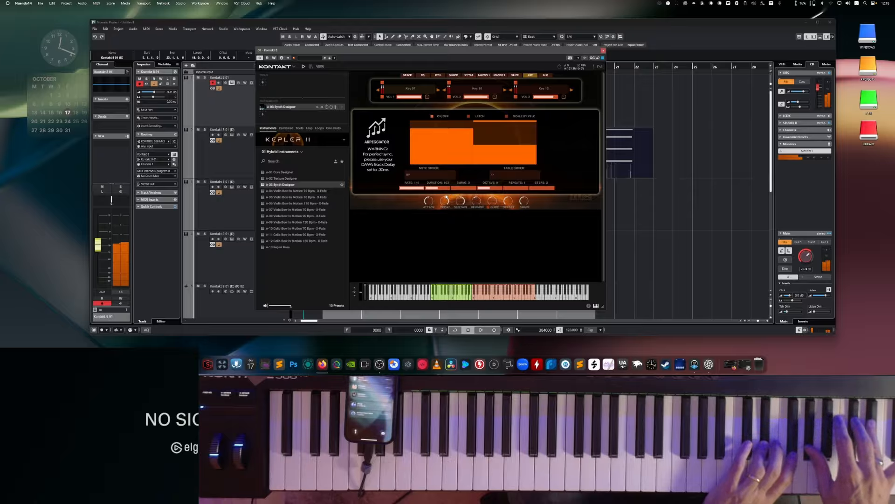
key(space)
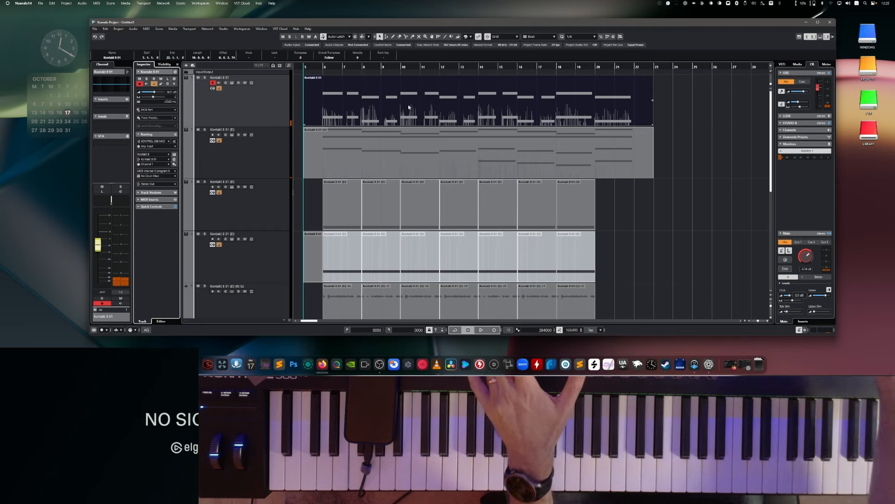
Step: Play back the new arpeggiated part with the other tracks, adjust its volume fader slightly and disarm the track
key(Return)
key(space)
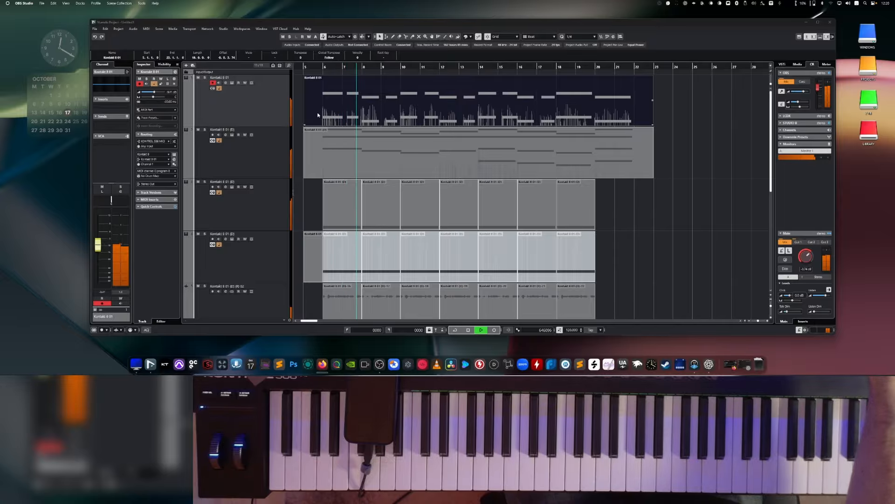
click(222, 126)
drag(104, 250, 104, 243)
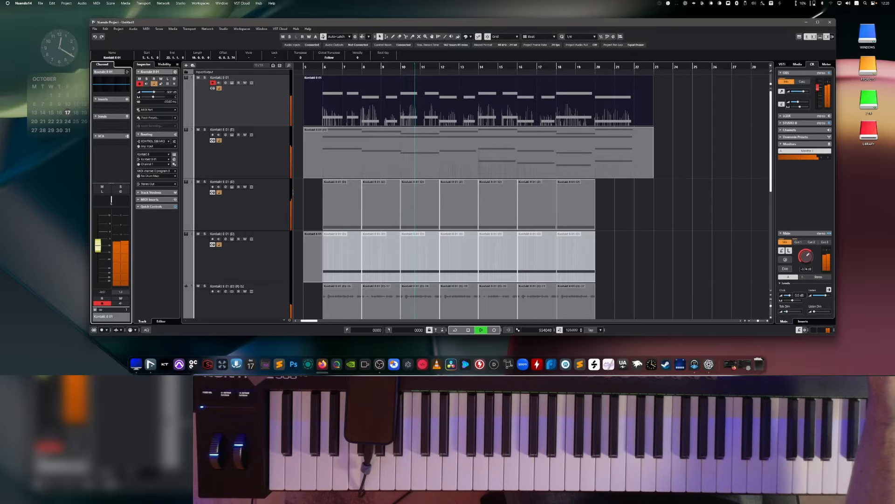
click(213, 83)
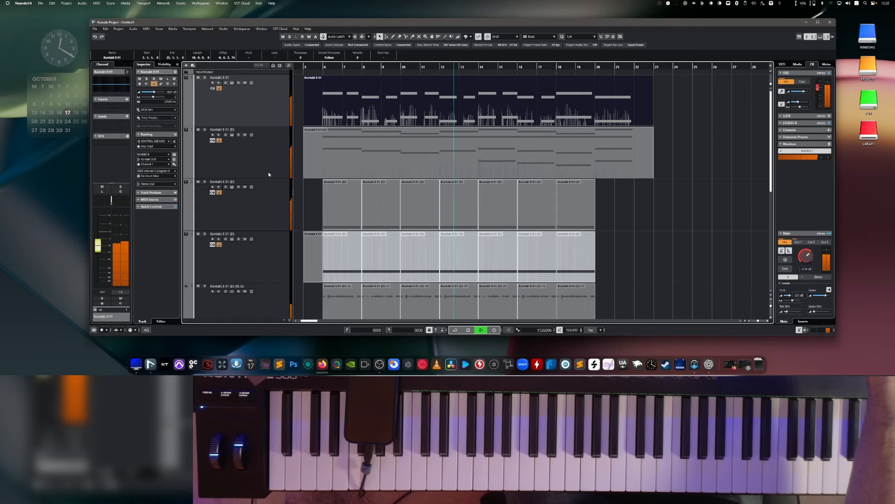
Step: Delete all the muted MIDI events on the lowest Kontakt 8 01 MIDI track, above the rendered audio tracks
scroll(268, 171, down, 2)
drag(626, 220, 239, 219)
key(Delete)
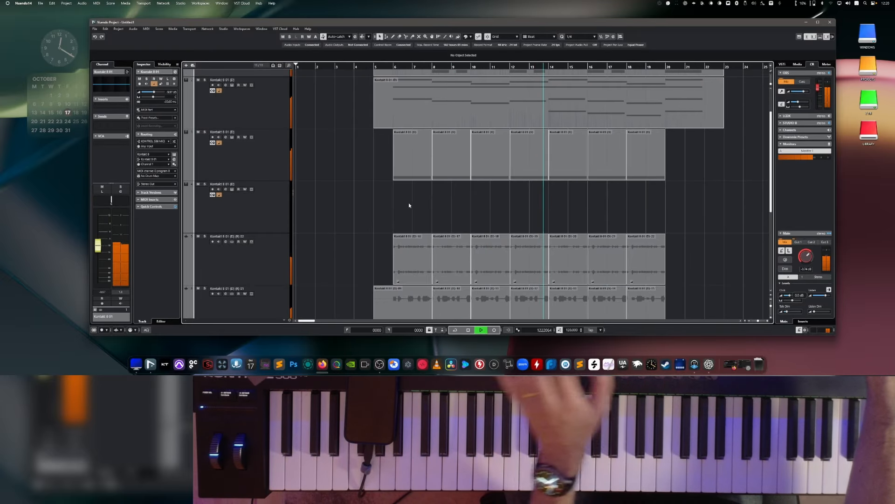
Step: Stop playback and colour all the audio events on the three rendered Kontakt tracks orange
scroll(409, 201, right, 3)
scroll(410, 202, down, 3)
scroll(409, 205, up, 1)
scroll(410, 205, left, 3)
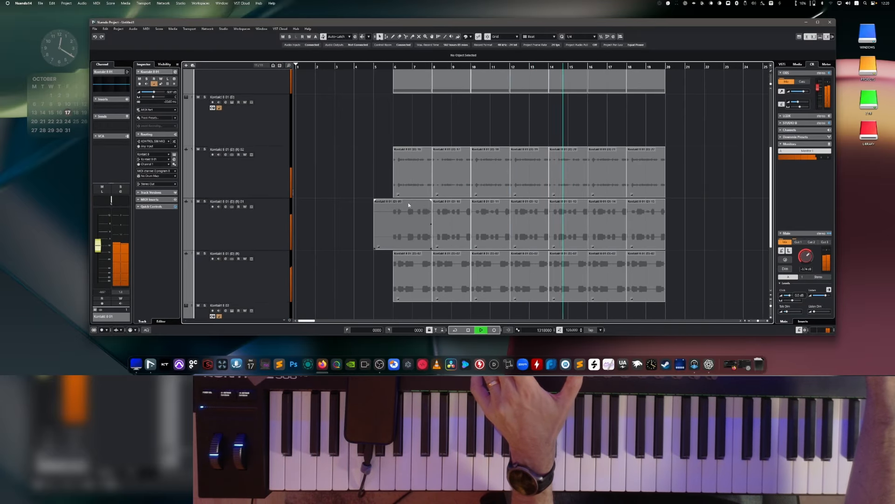
key(space)
drag(351, 179, 642, 274)
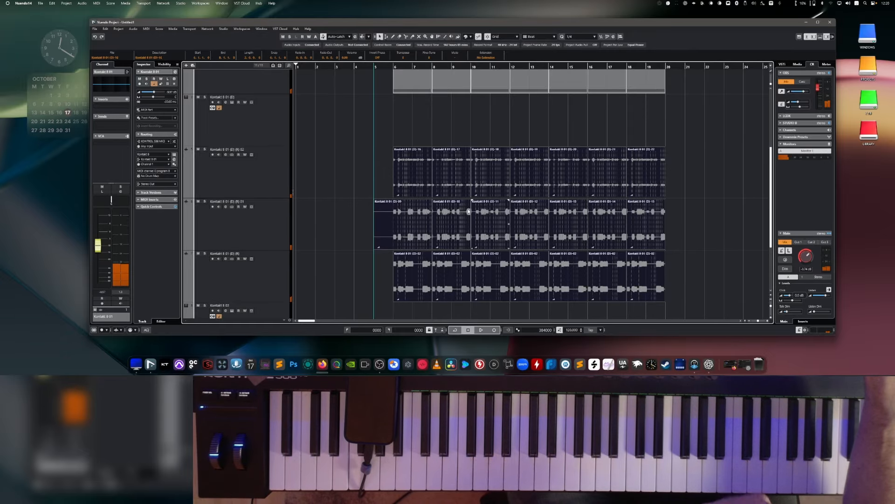
click(470, 37)
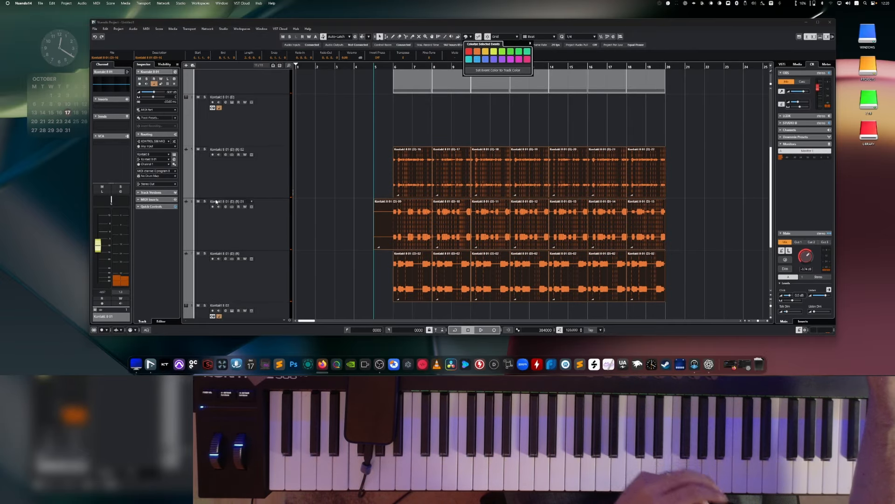
Step: Split the first audio event on the middle rendered track at bar 6 and delete the silent piece before it
click(271, 181)
click(282, 208)
right_click(419, 217)
click(424, 219)
click(394, 234)
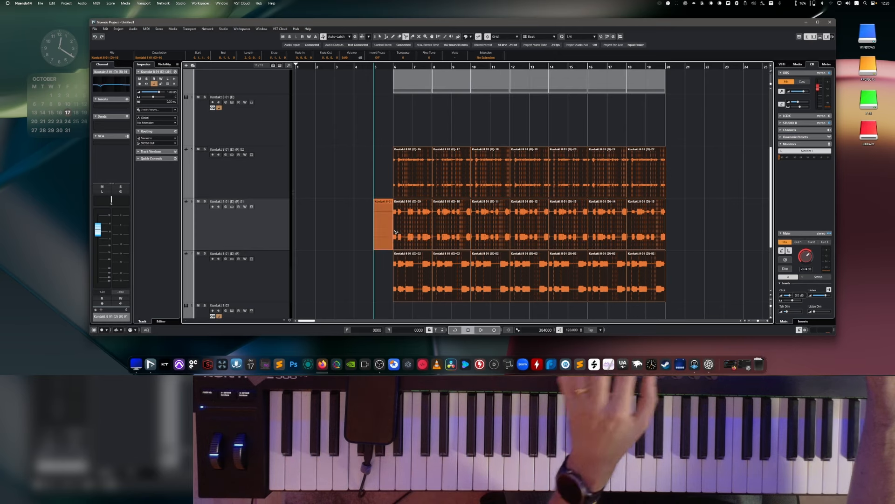
key(1)
click(387, 237)
key(Delete)
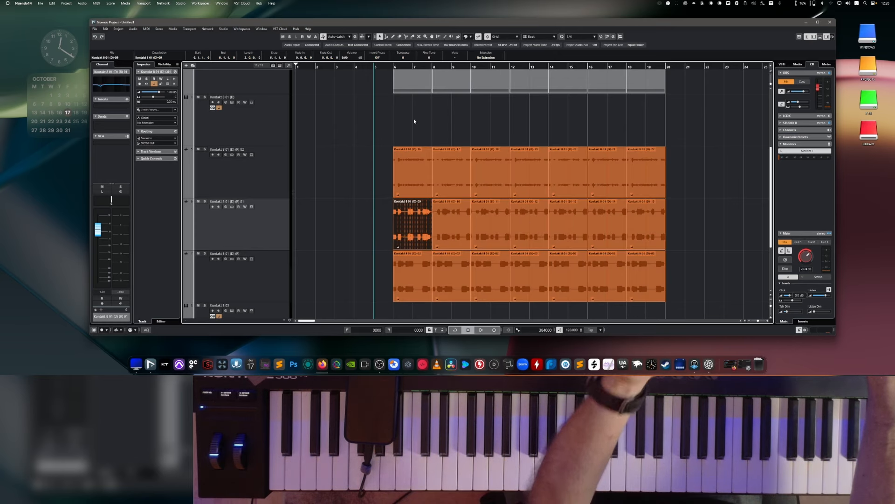
Step: Play the arrangement from bar 6, open the Core Designer on the emptied Kontakt 8 01 track and toggle layer 1's Slice effect
click(393, 66)
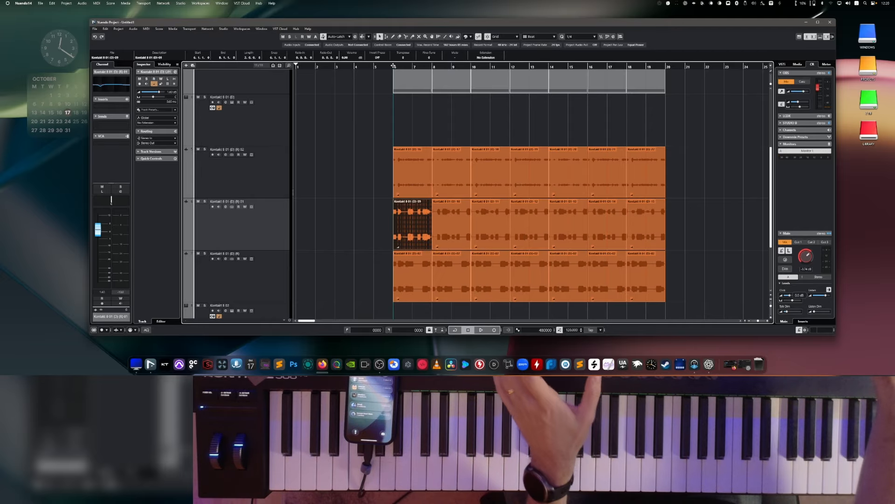
key(space)
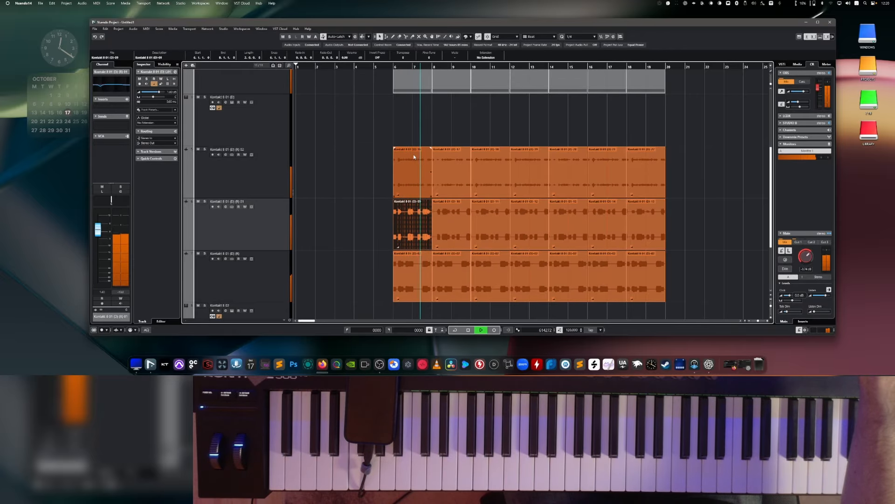
scroll(414, 157, up, 4)
click(230, 210)
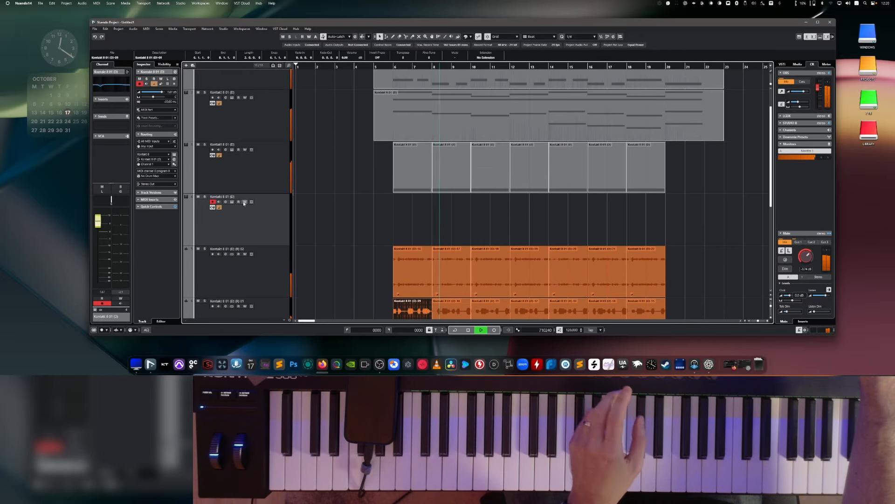
click(232, 201)
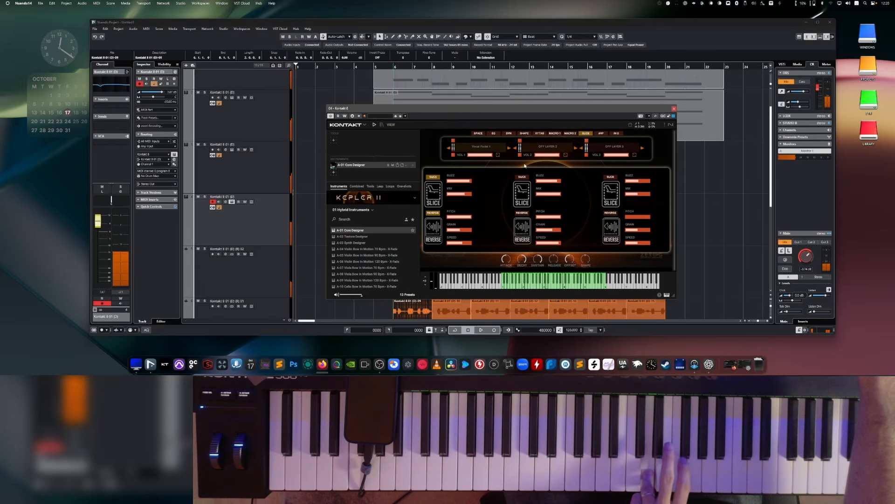
click(510, 148)
click(435, 178)
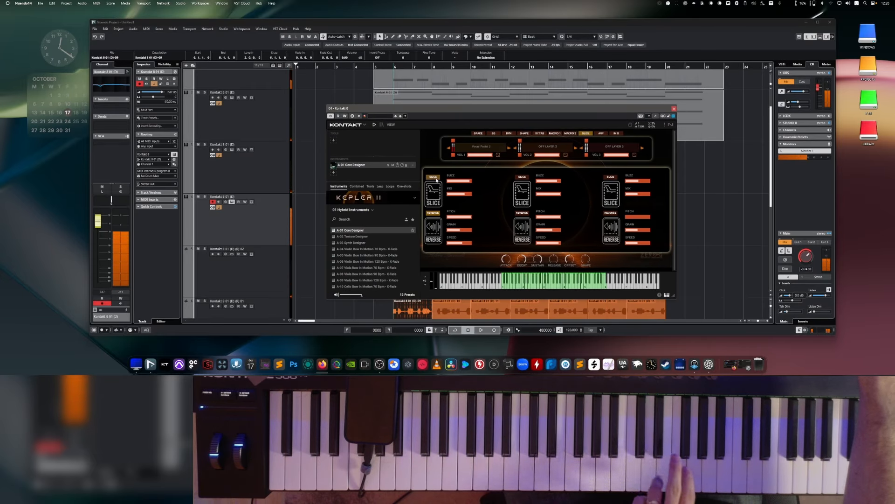
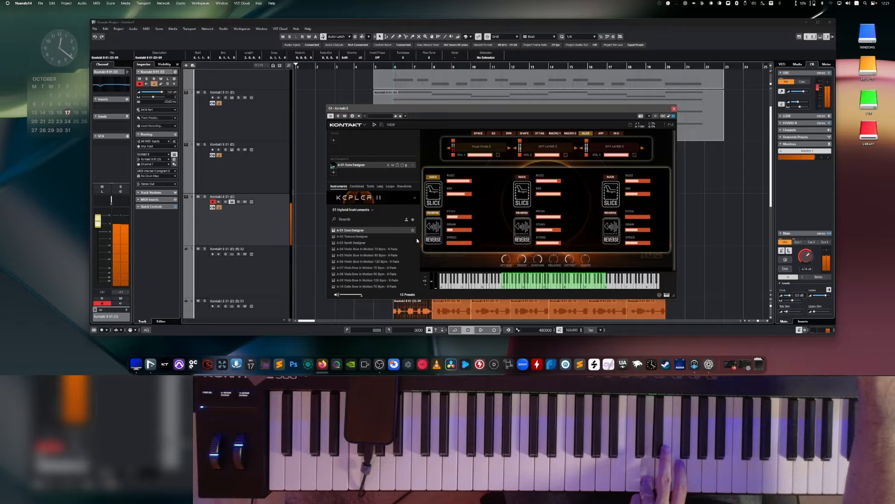
Step: Move the Kontakt window clear of the arrangement and toggle layer 1's Reverse effect while the loops play
drag(422, 110, 581, 110)
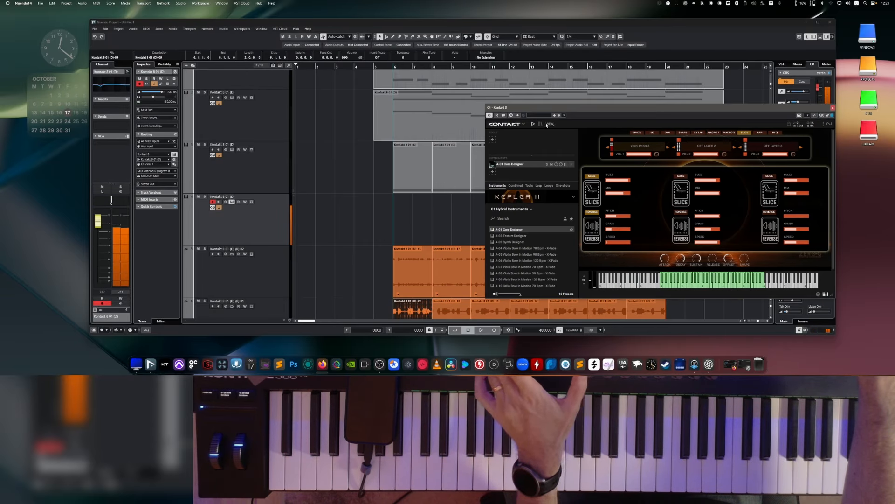
key(space)
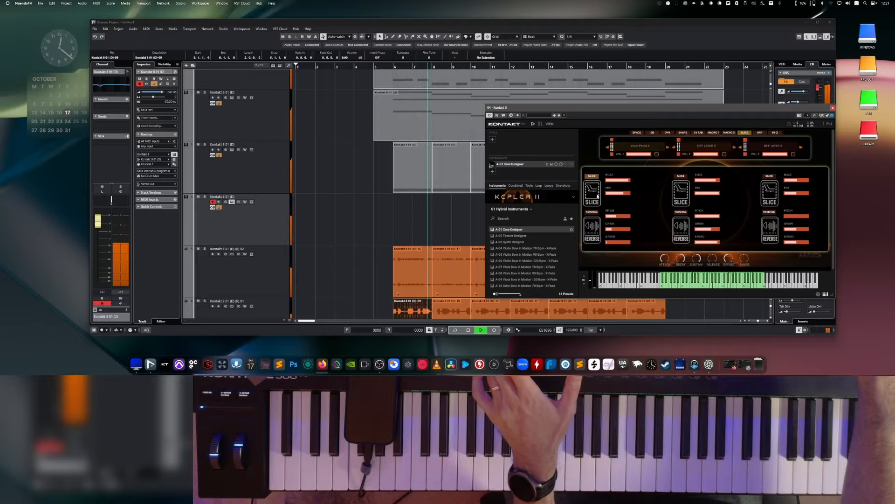
click(595, 215)
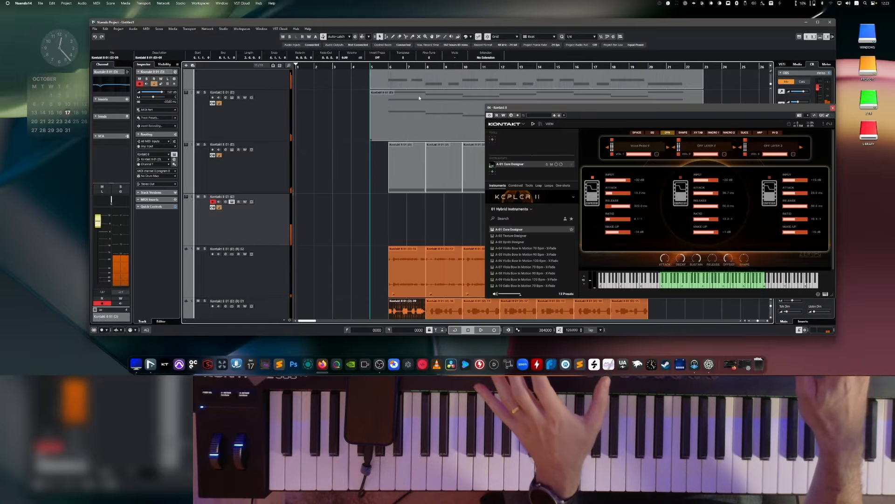
Step: Record a sustained Core Designer note on the emptied Kontakt 8 01 track, lowering its volume fader slightly and moving the Kontakt window aside
key(KP_Multiply)
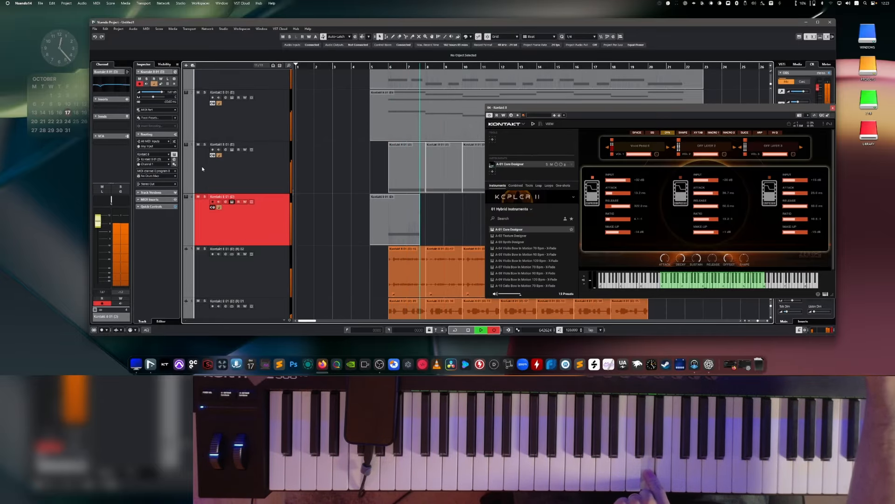
drag(100, 224, 100, 228)
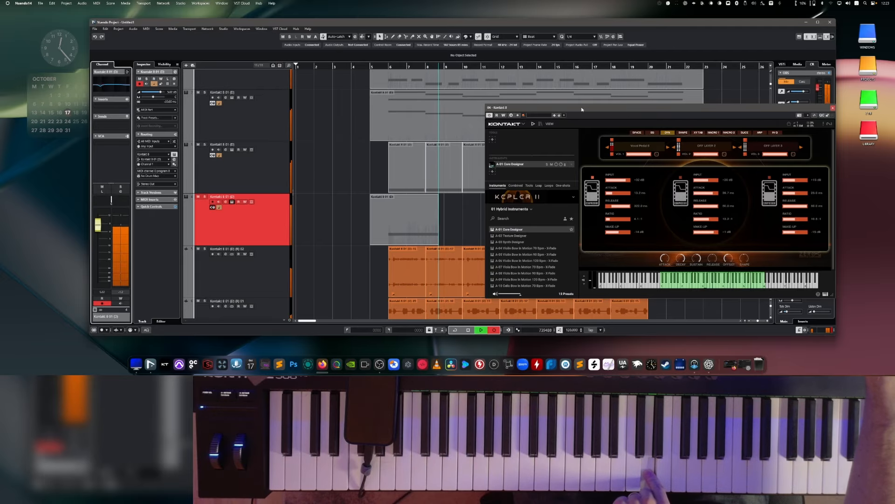
drag(578, 108, 155, 23)
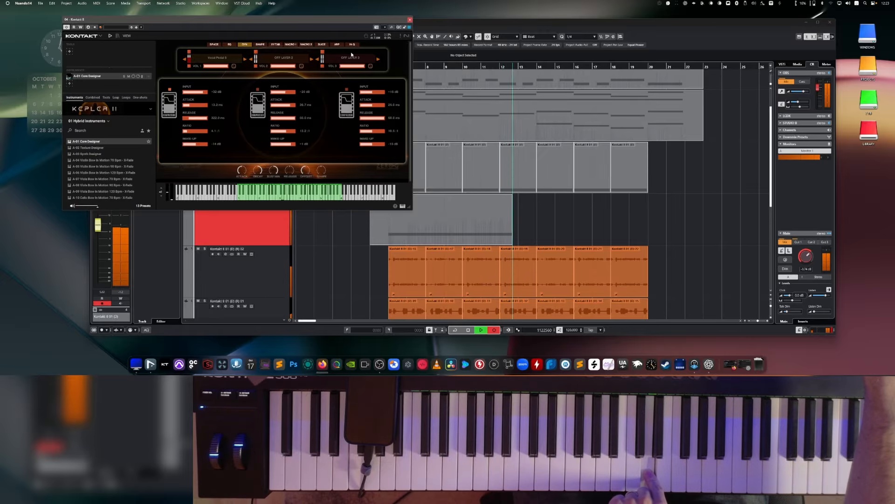
click(229, 44)
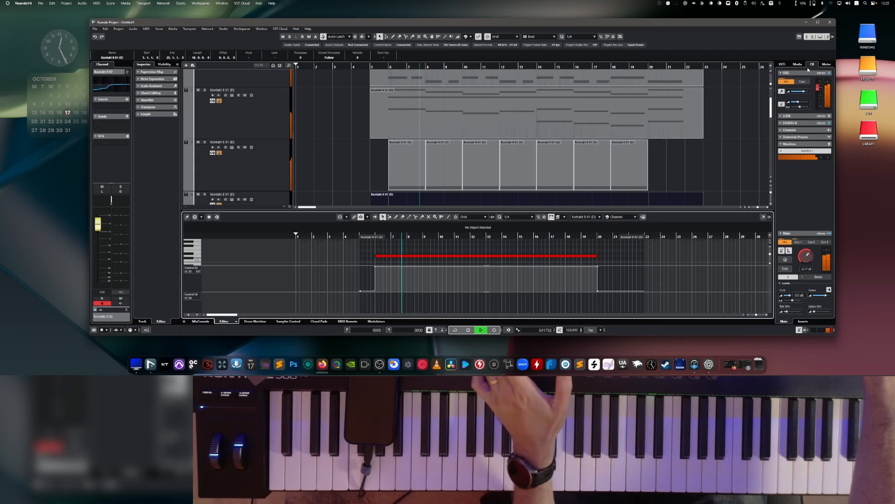
Step: Close the lower editor, duplicate the top Kontakt 8 01 track and delete the MIDI event from the uppermost copy
click(820, 37)
scroll(332, 193, up, 2)
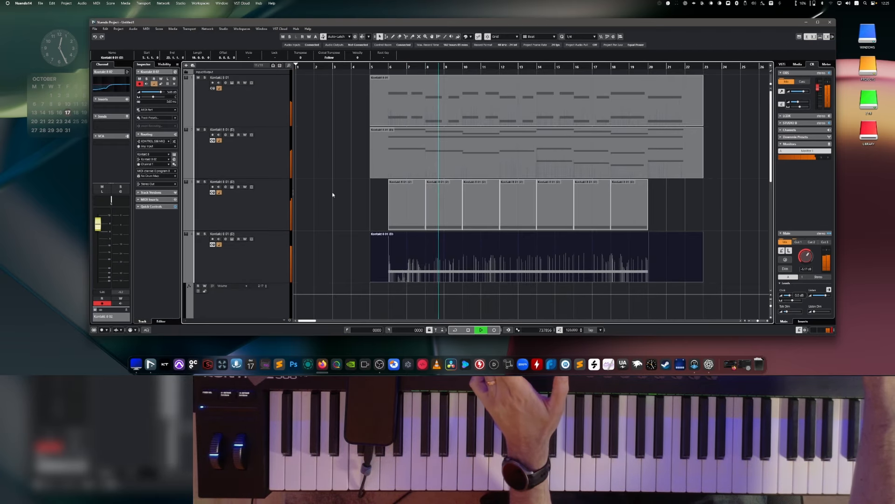
key(space)
click(272, 109)
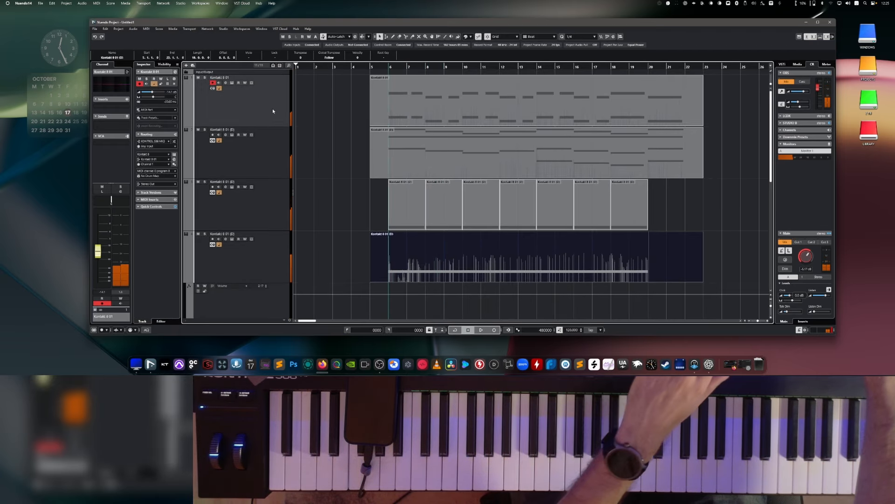
right_click(273, 108)
click(284, 126)
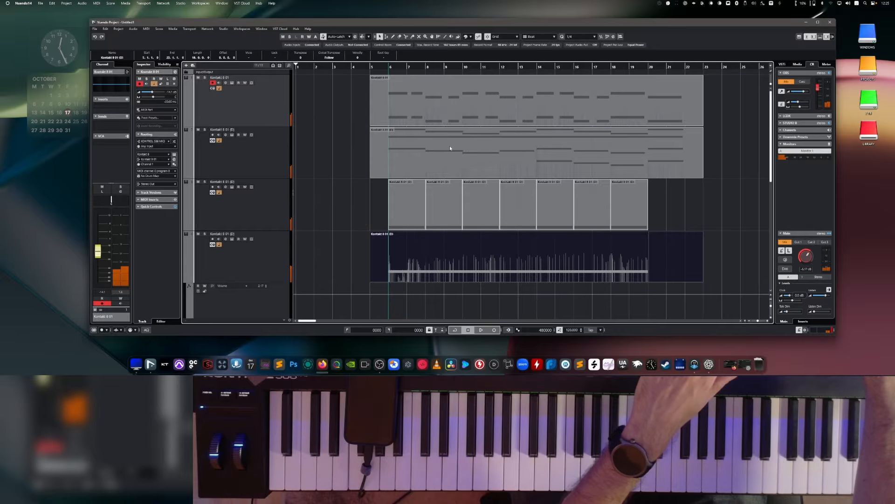
click(434, 118)
key(Delete)
Step: Reload A-03 Synth Designer in the emptied top track's Kontakt and browse to the 23 Synth Designer One-Layer presets
click(233, 83)
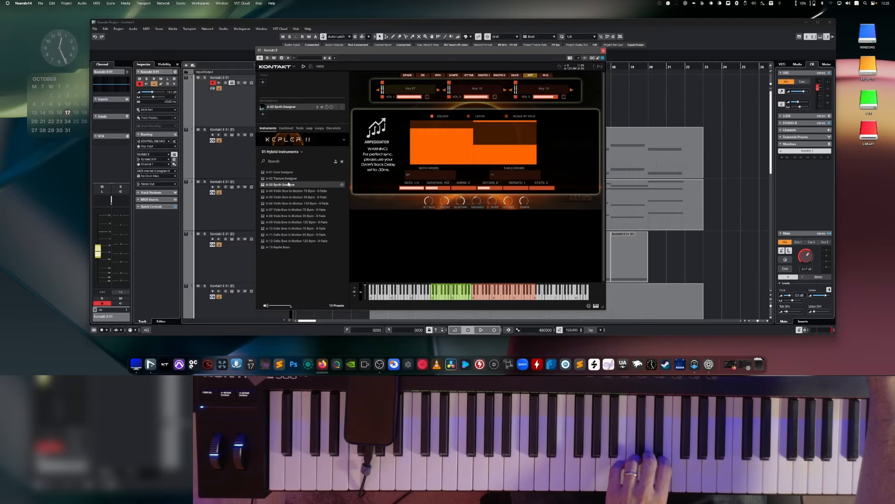
double_click(288, 185)
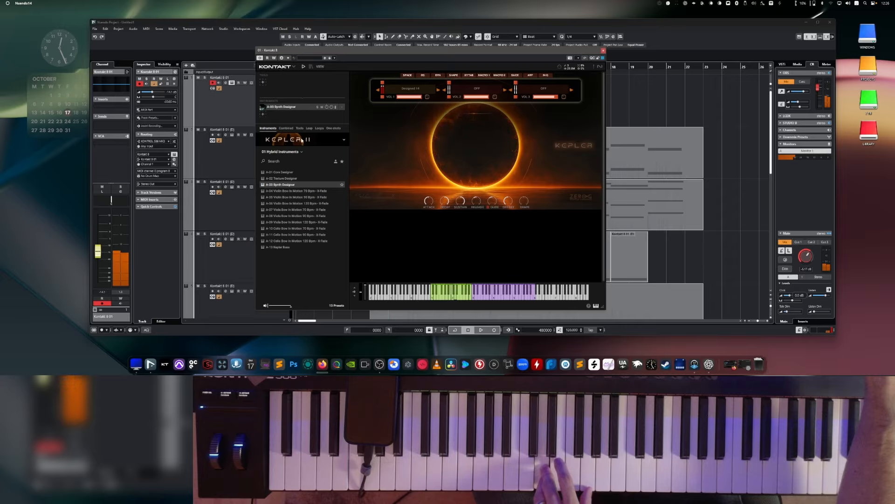
click(295, 153)
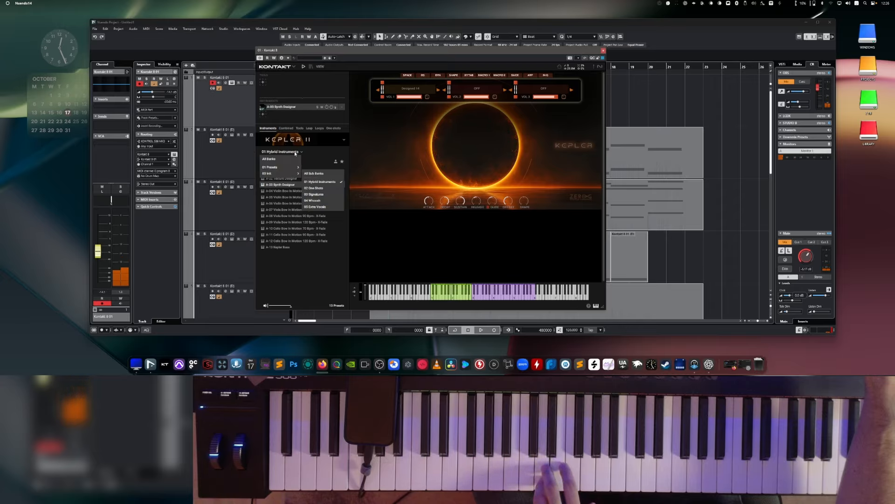
mouse_move(271, 169)
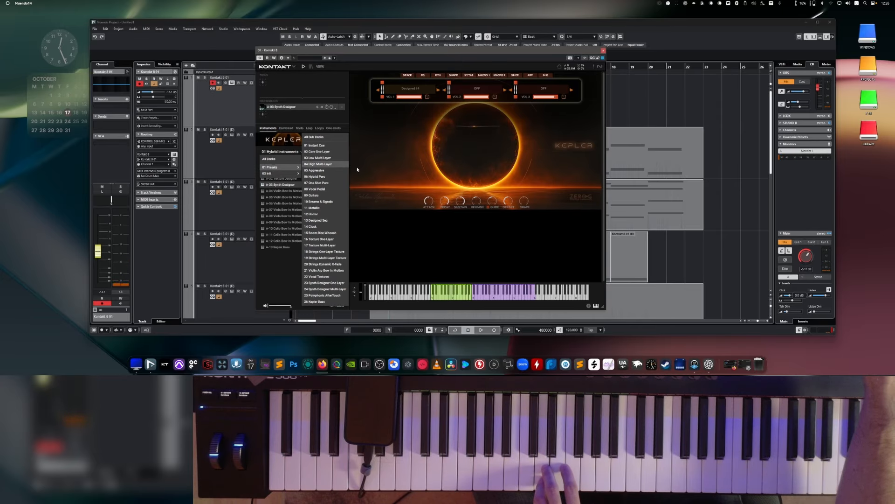
click(324, 283)
Step: Audition a Simple Key preset and the 017 SYNTH - Mallet 02 preset, and raise the track's volume fader
click(301, 215)
scroll(296, 242, down, 2)
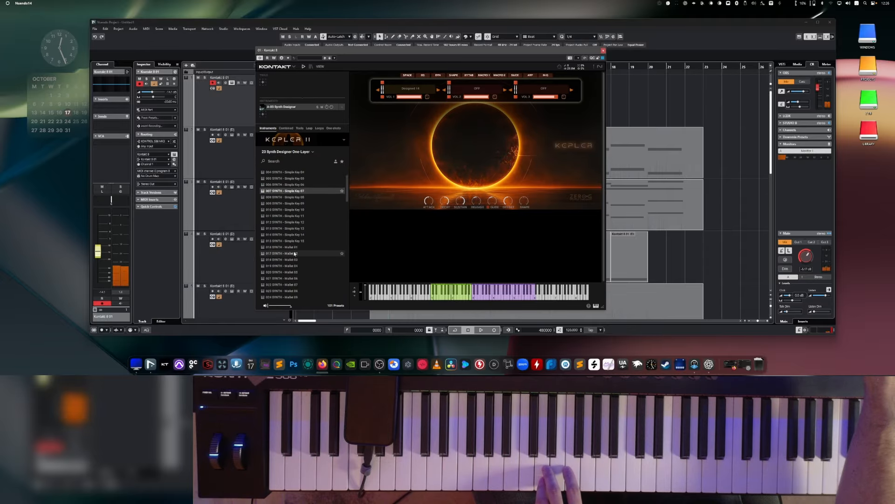
click(295, 254)
drag(98, 251, 98, 240)
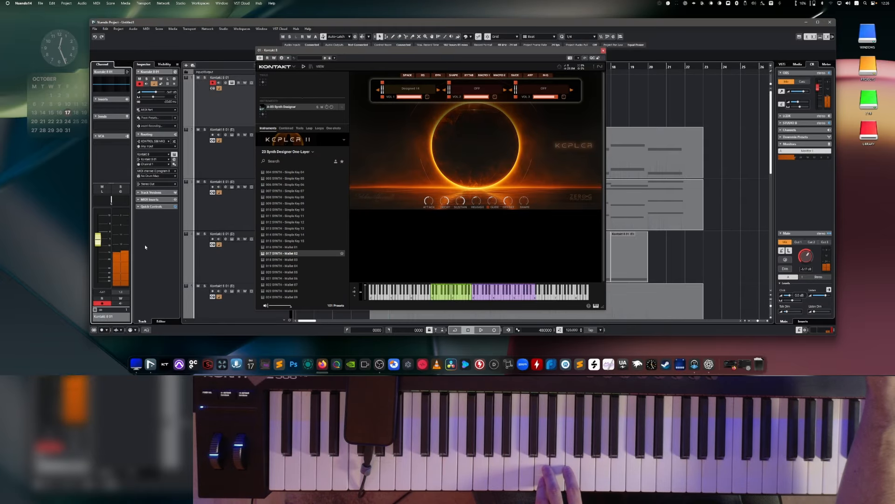
Step: Look through the Synth Designer One-Layer presets down to the bass sounds and load 077 SYNTH - Synth Bass 02
scroll(299, 265, down, 8)
scroll(297, 264, down, 18)
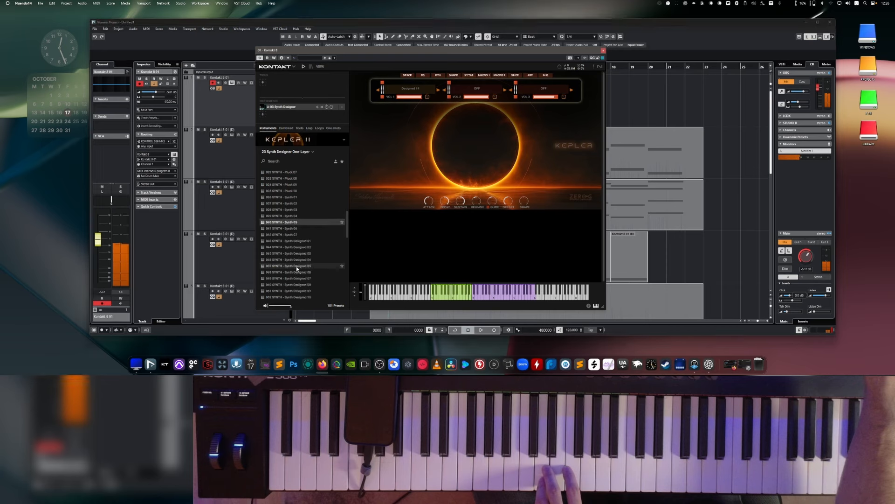
scroll(295, 258, up, 3)
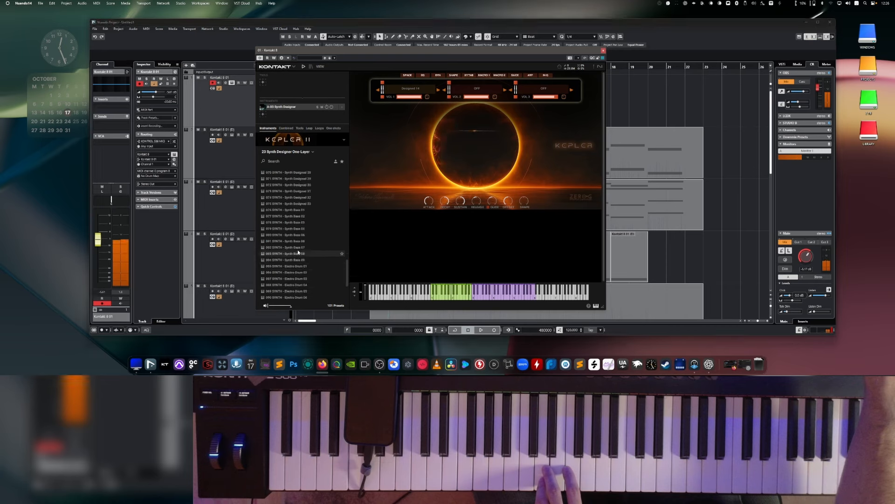
click(302, 211)
click(303, 216)
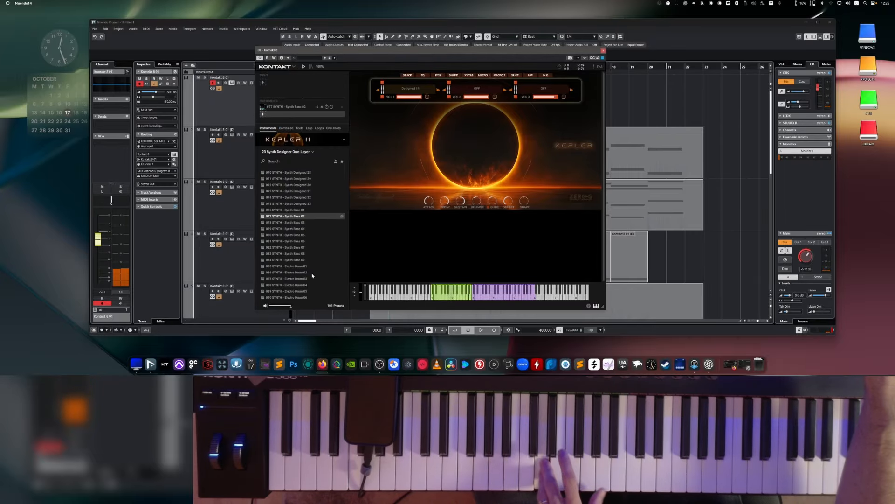
Step: Move the Kontakt window clear of the arrangement's opening bars and turn on the arpeggiator for the Synth Bass 02 preset
drag(369, 50, 574, 69)
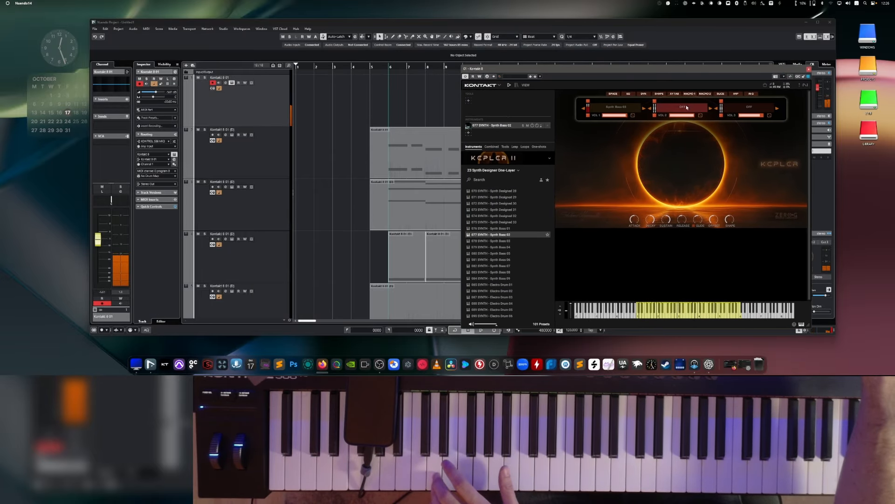
click(736, 93)
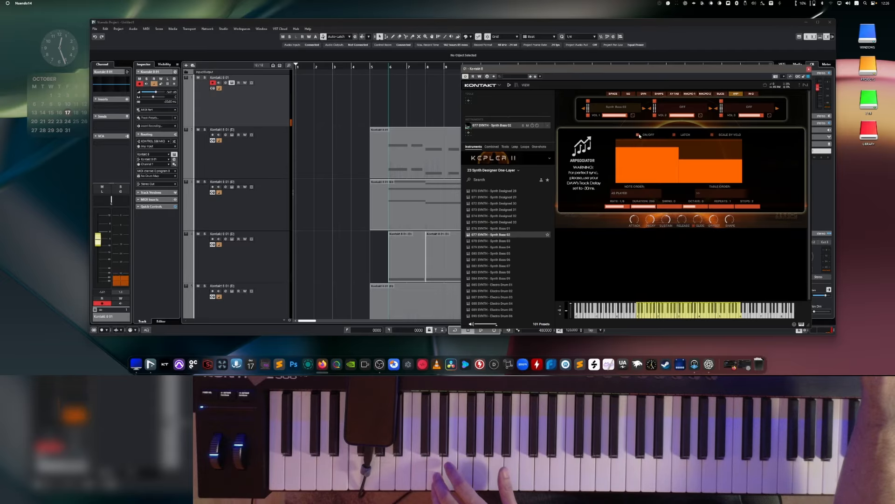
click(639, 135)
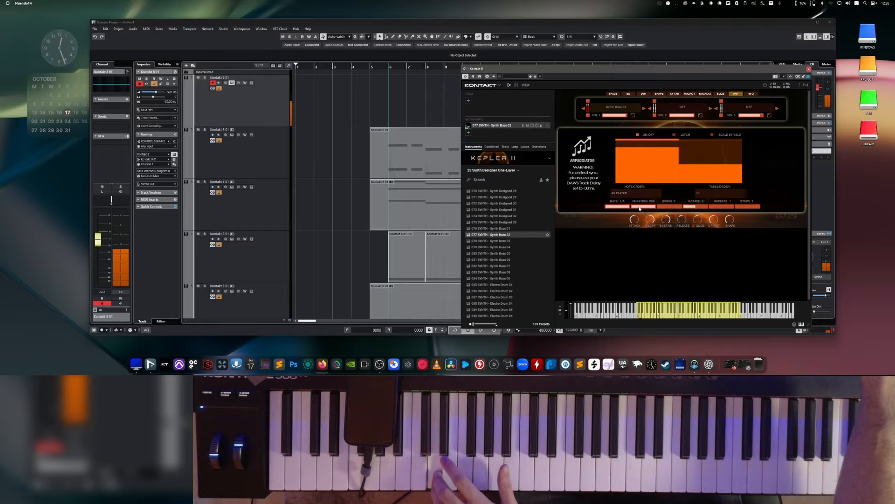
Step: Record an arpeggiated Synth Bass 02 part on the top Kontakt 8 01 track, starting from bar 4
click(369, 67)
click(351, 67)
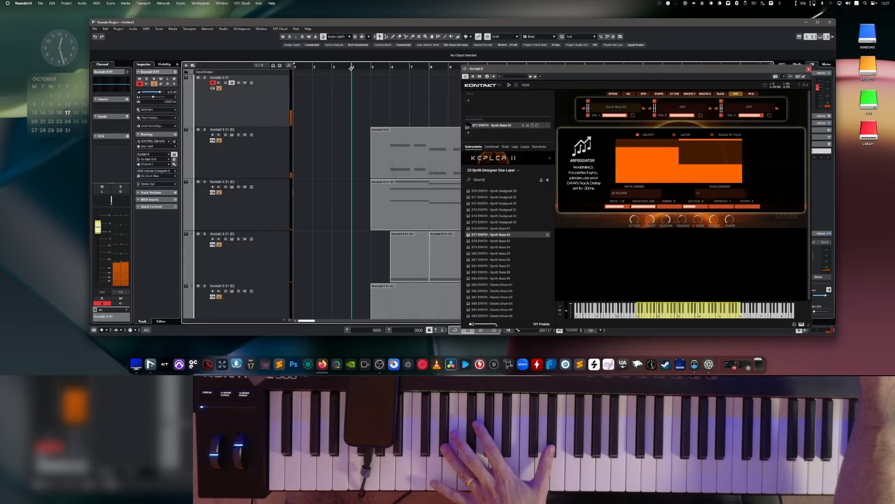
key(space)
key(KP_Multiply)
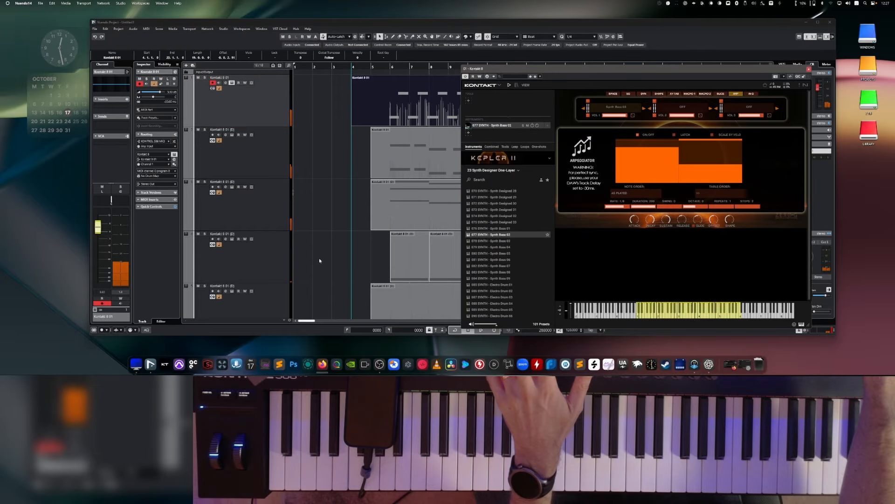
Step: Play the arrangement from bar 4 and follow the playback to listen to the recorded bass part with the other tracks
key(space)
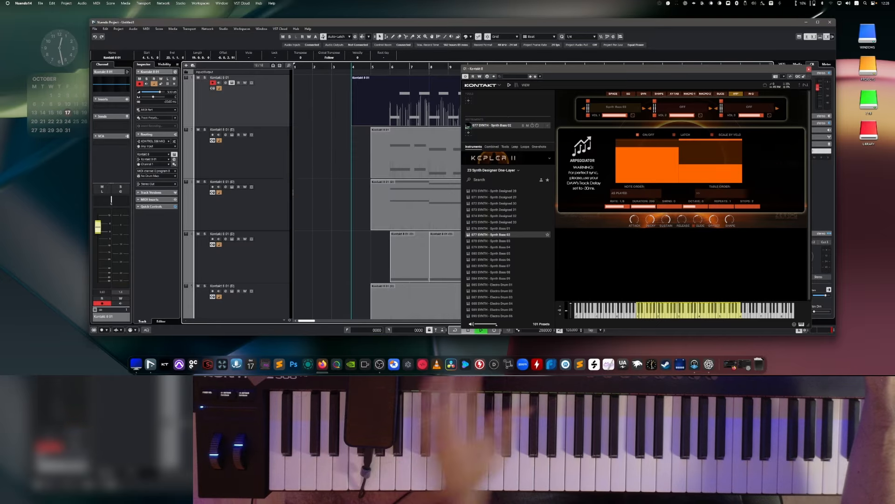
key(space)
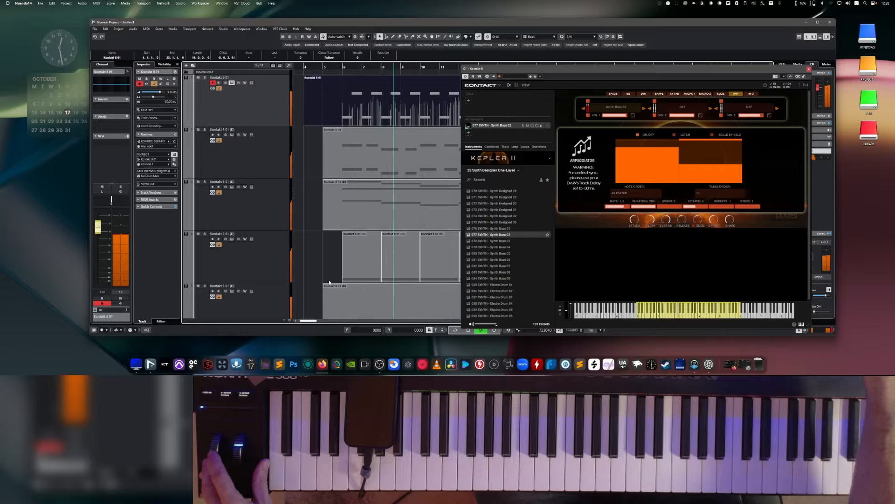
scroll(325, 284, right, 1)
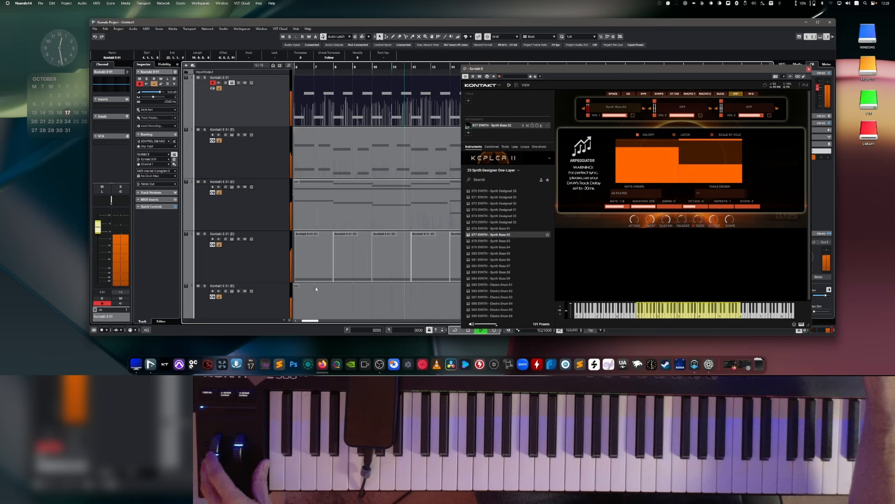
scroll(315, 288, right, 1)
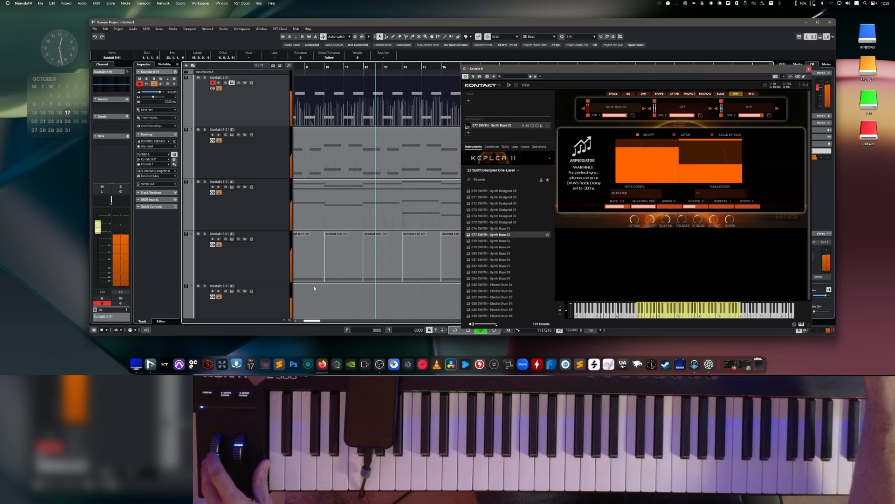